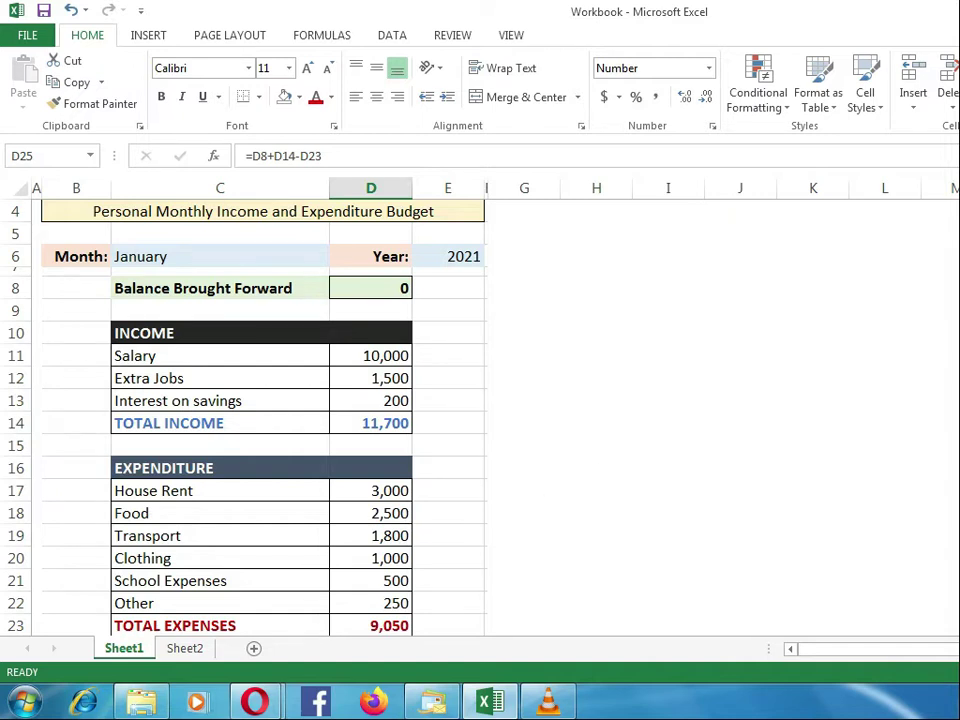
# Step: Collapse the ribbon so that more of the monthly budget on Sheet1 fits on screen
pyautogui.scroll(1, 603, 432)
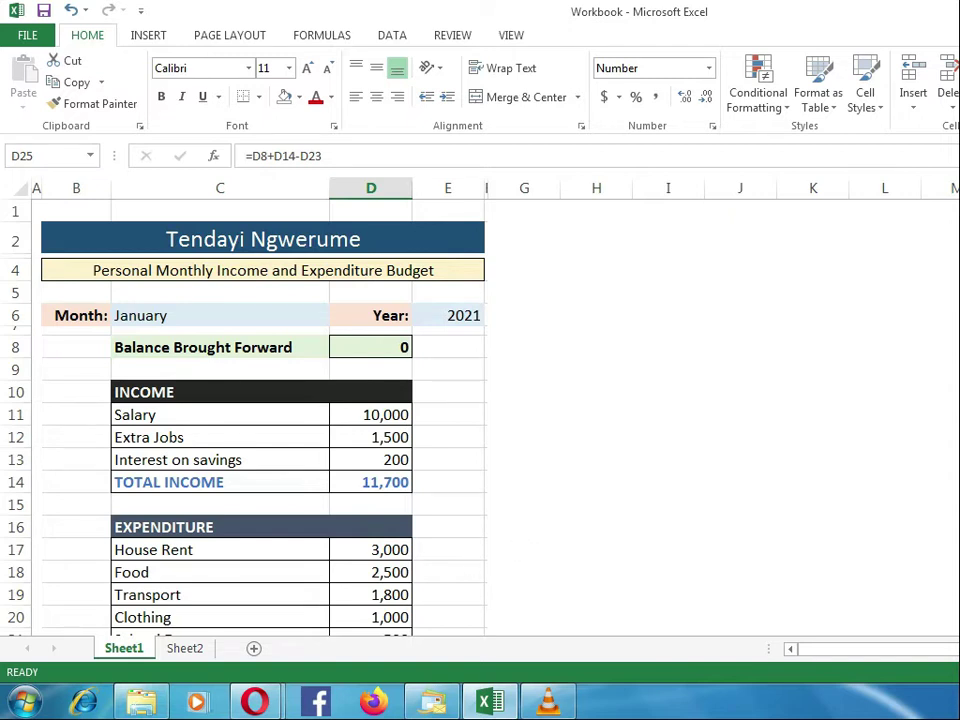
pyautogui.hotkey('ctrl', 'F1')
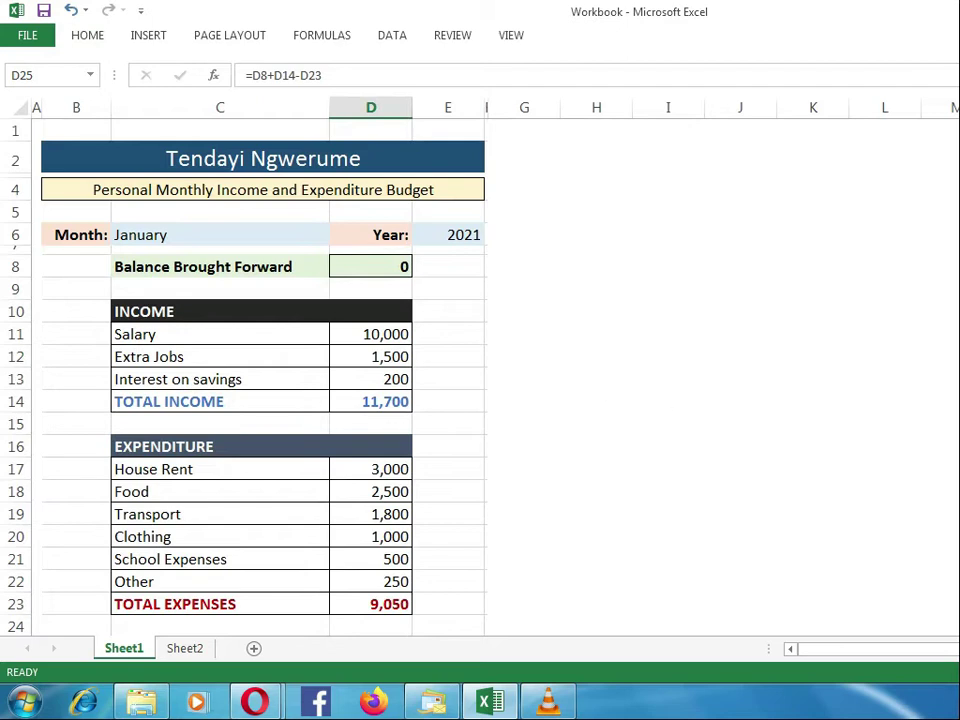
pyautogui.scroll(-1, 641, 592)
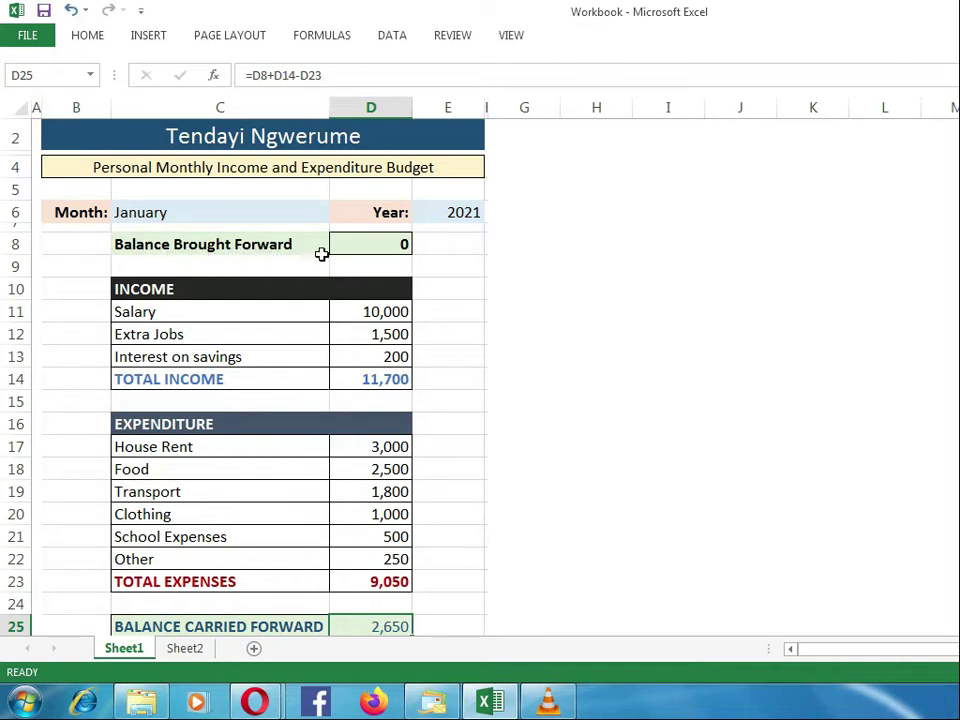
# Step: Examine the balance brought forward, total income, total expenses and balance carried forward cells to see how the closing balance is calculated
pyautogui.click(363, 252)
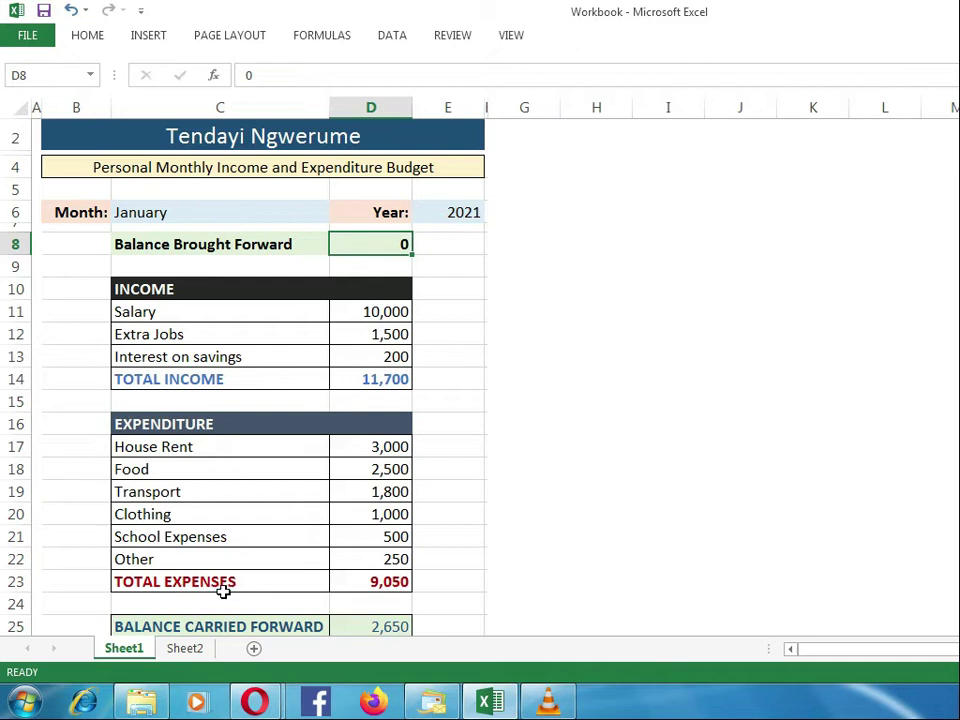
pyautogui.click(365, 629)
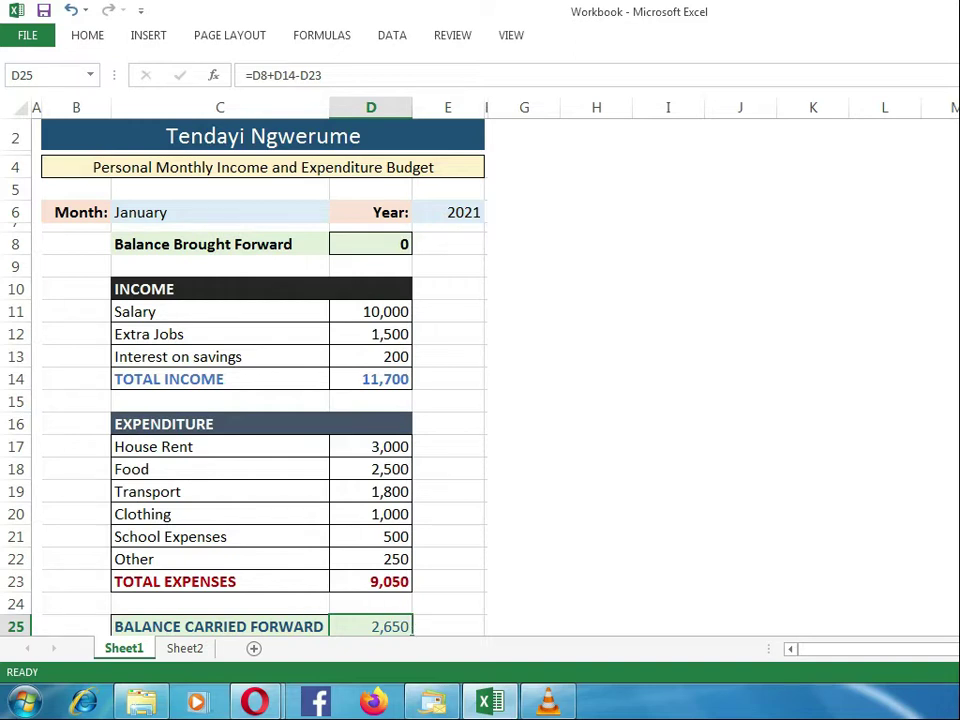
pyautogui.scroll(-1, 263, 370)
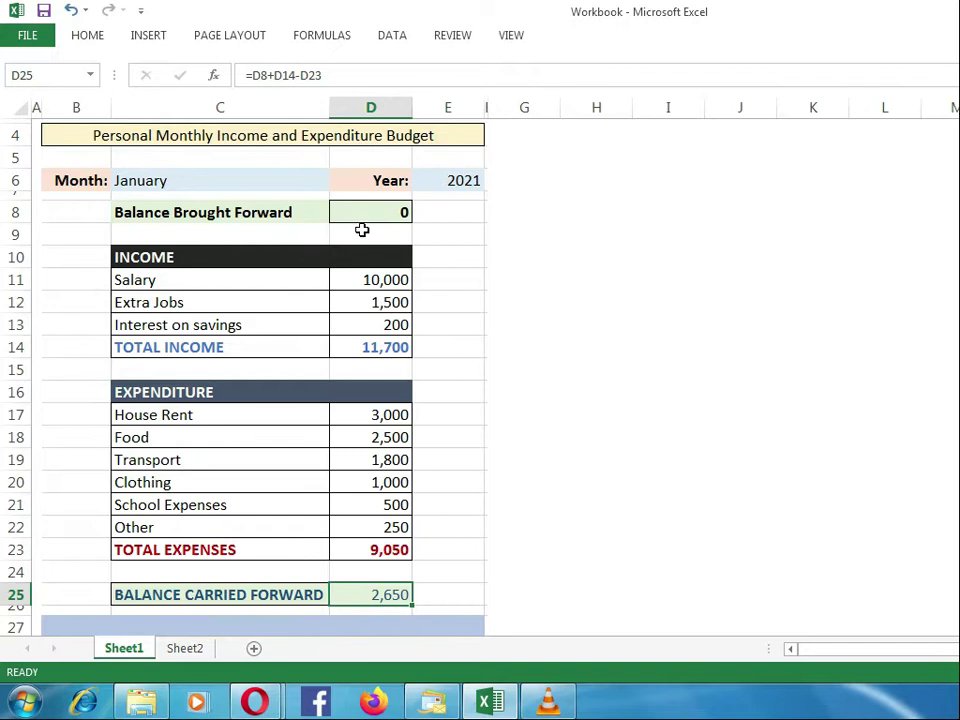
pyautogui.click(362, 219)
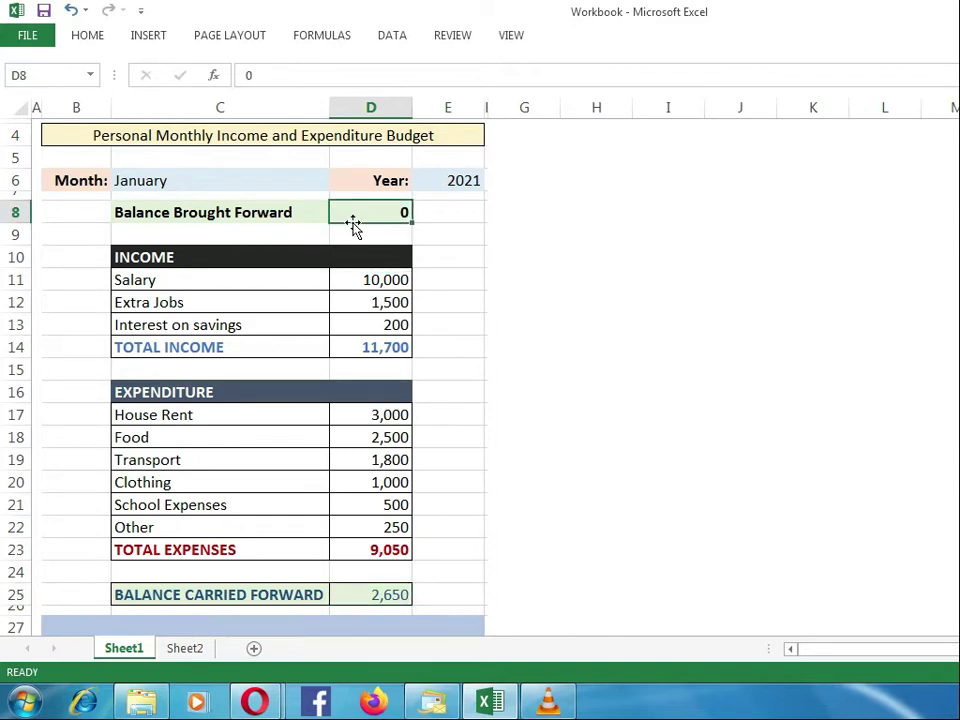
pyautogui.click(348, 348)
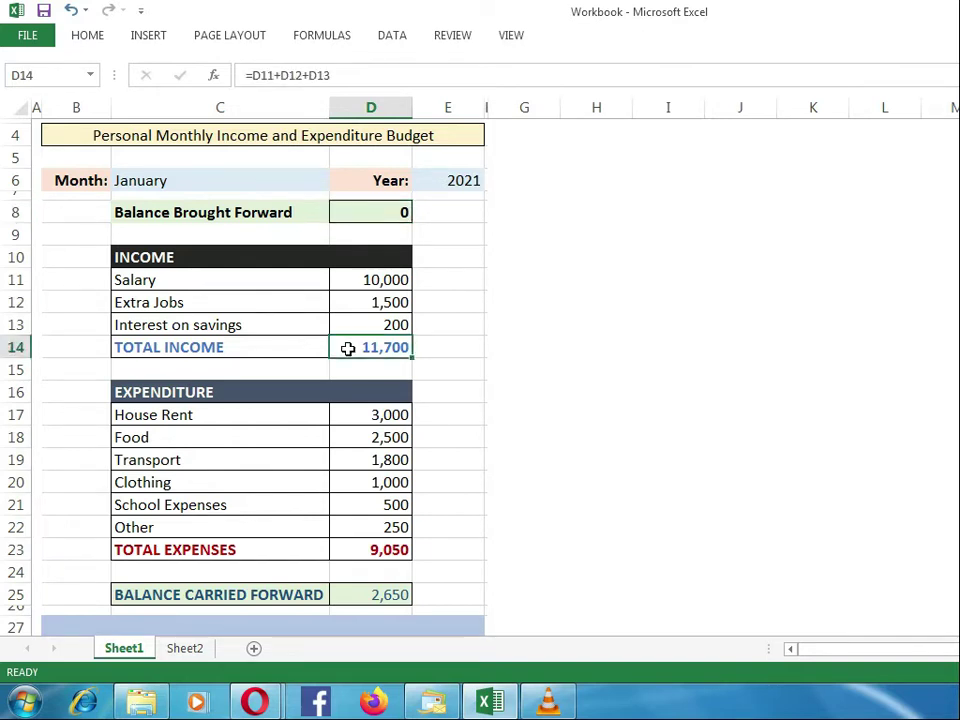
pyautogui.click(357, 550)
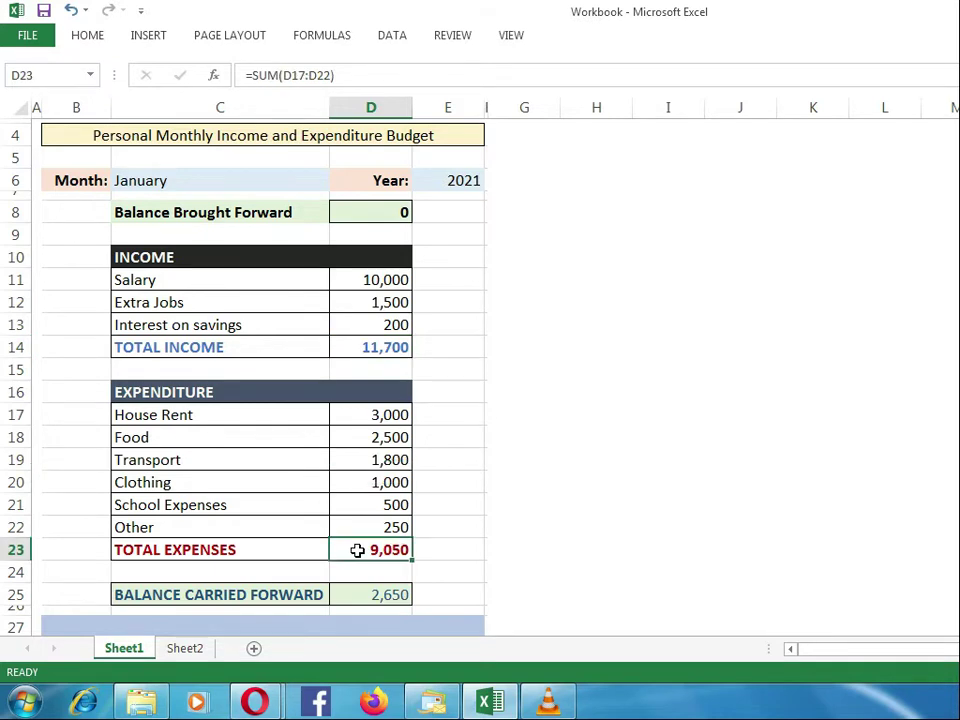
pyautogui.click(354, 595)
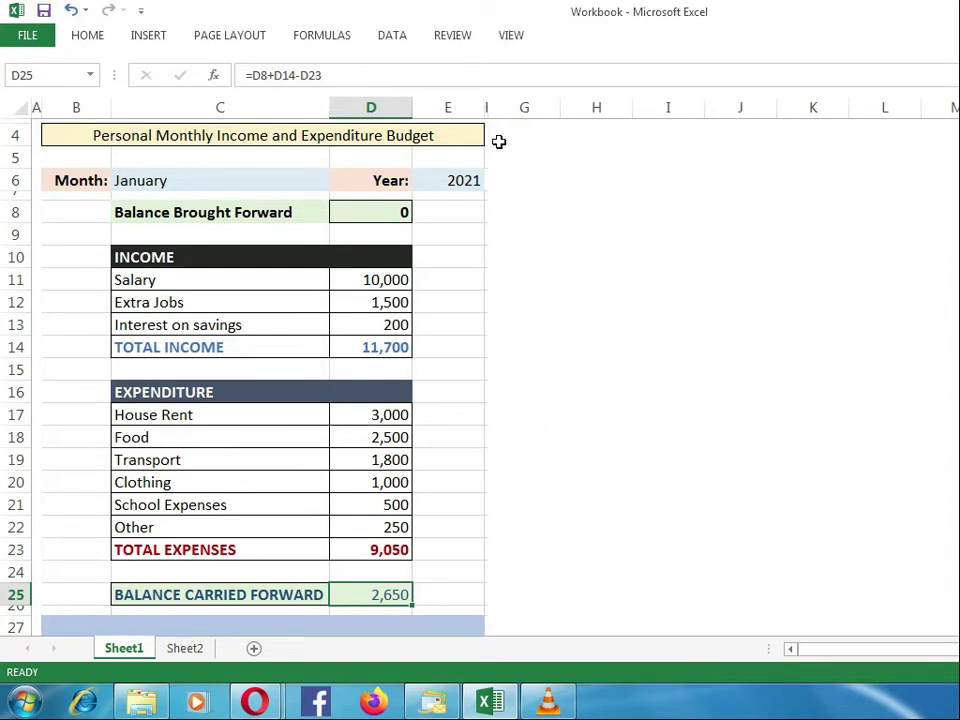
# Step: Enter WORKBOOK in cell I1 of Sheet2
pyautogui.click(179, 651)
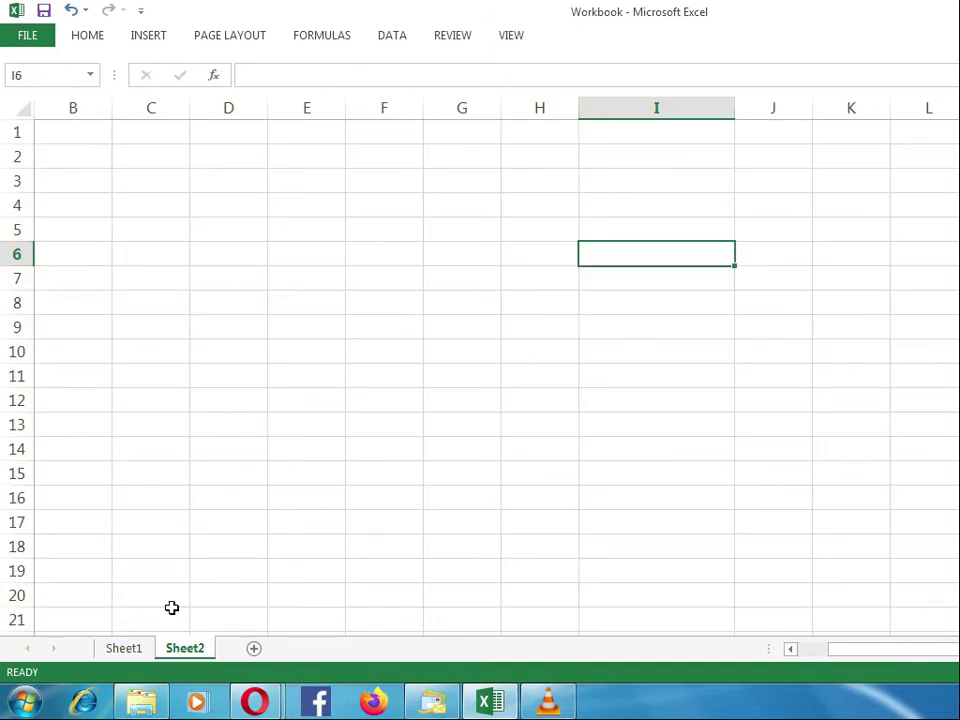
pyautogui.click(101, 141)
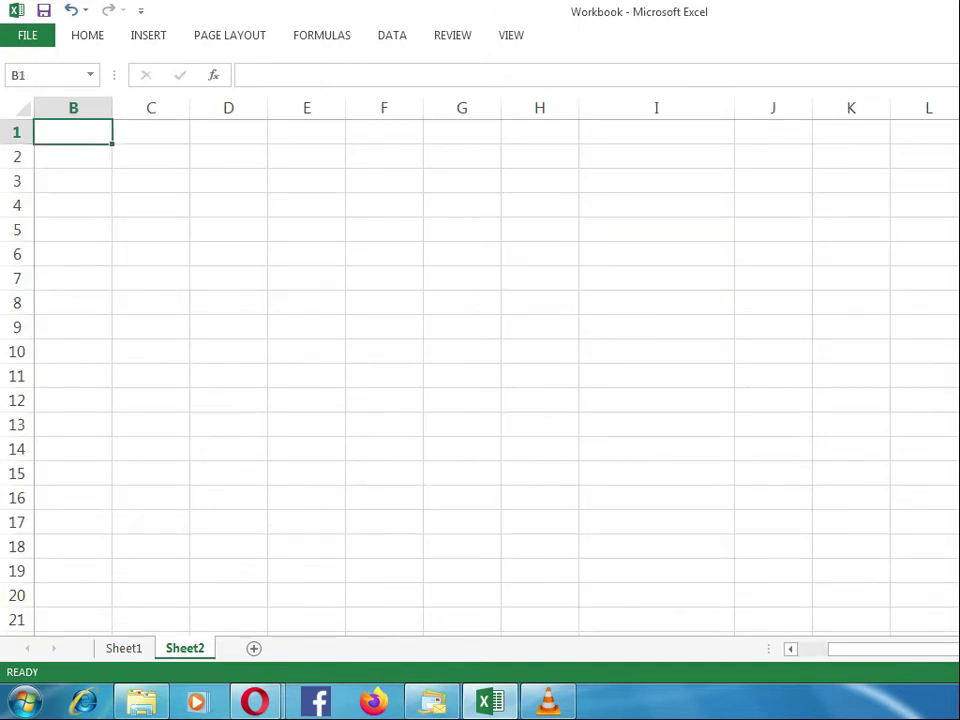
pyautogui.moveTo(855, 649); pyautogui.dragTo(810, 649)
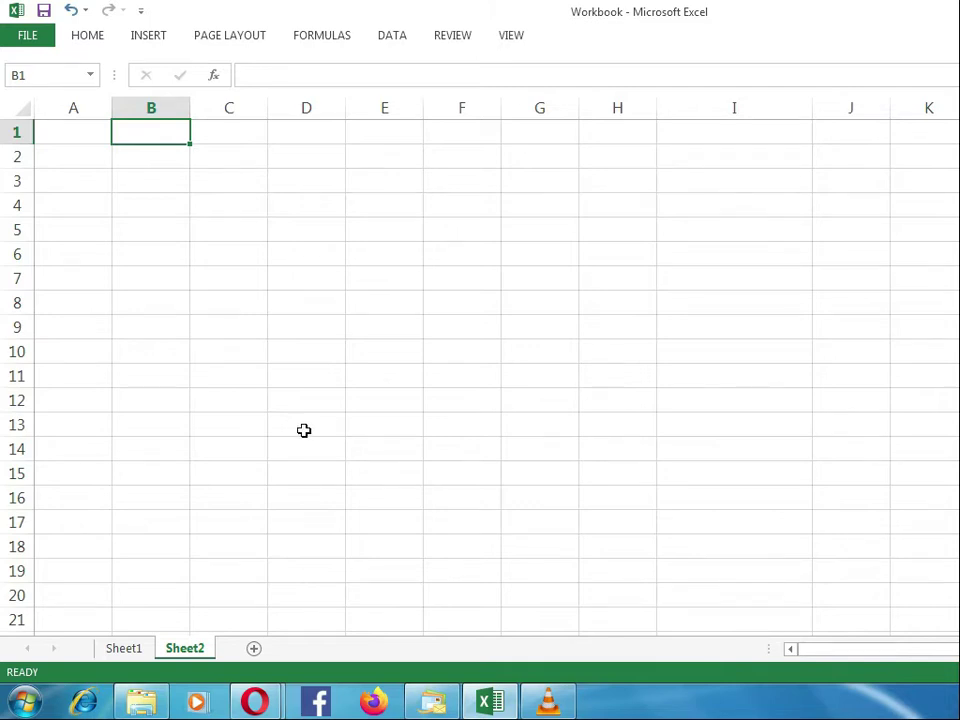
pyautogui.click(674, 135)
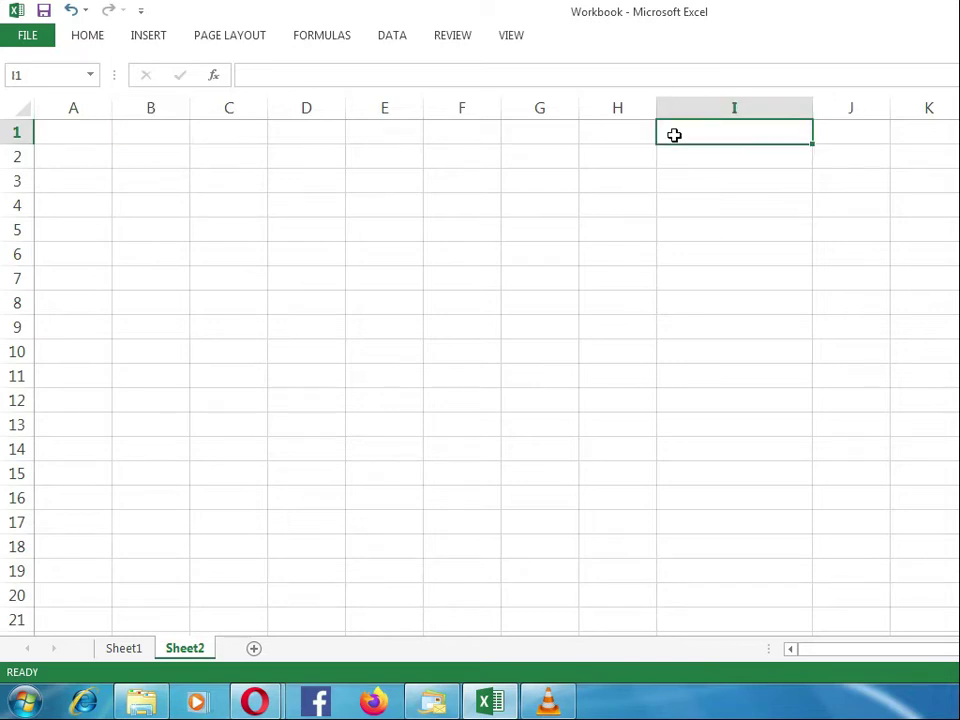
pyautogui.write('WORKB')
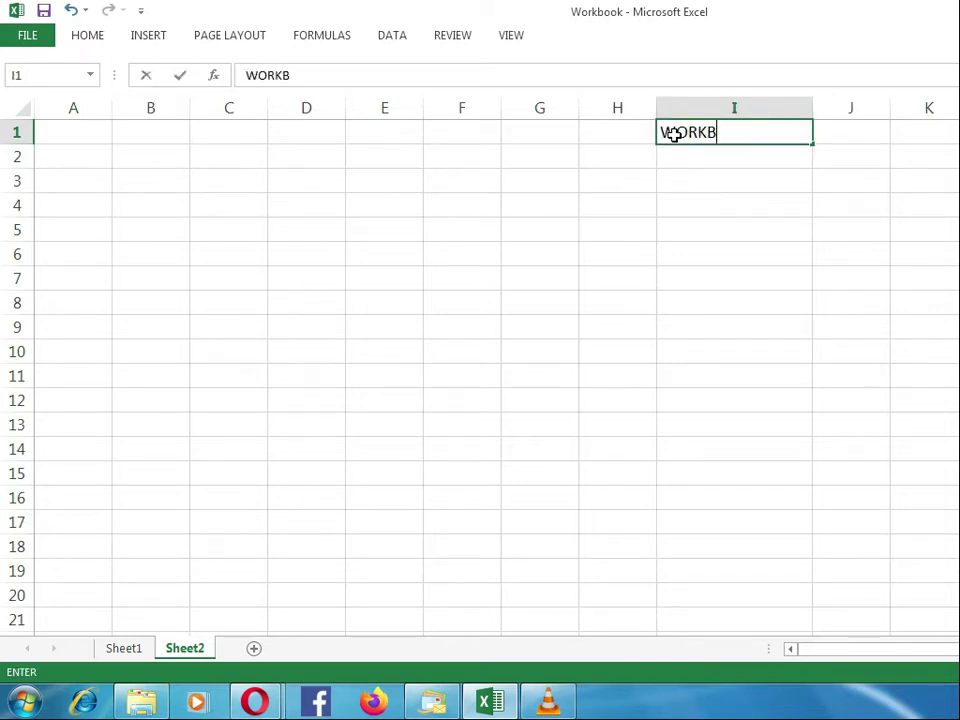
pyautogui.write('OOK')
pyautogui.press('Return')
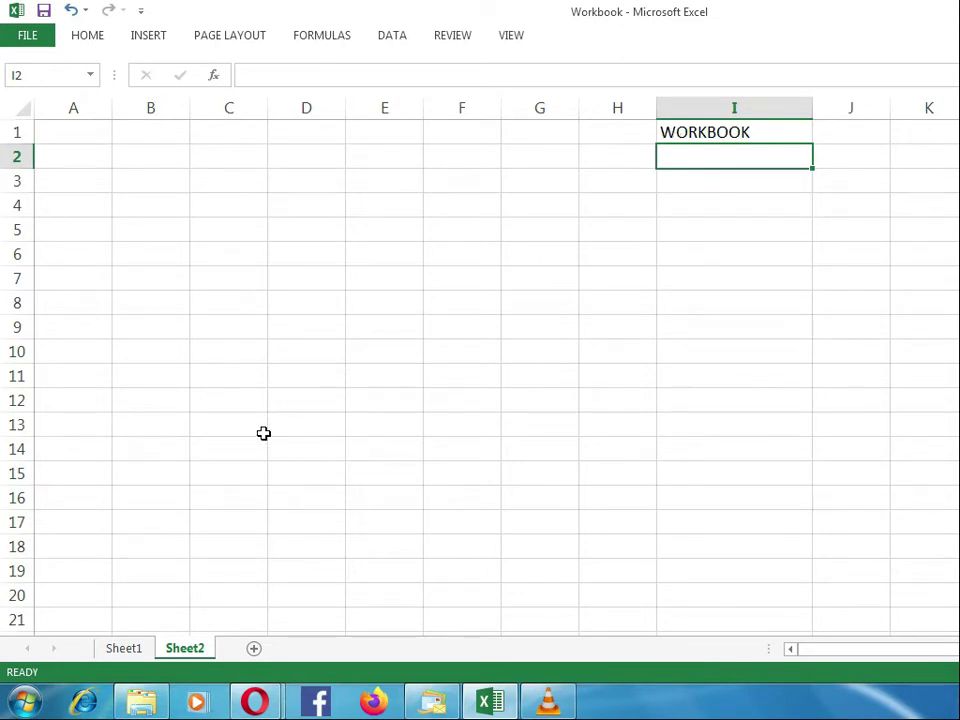
# Step: Enter WORKSHEETS in cell I2, directly below the WORKBOOK entry
pyautogui.write('WO')
pyautogui.write('R')
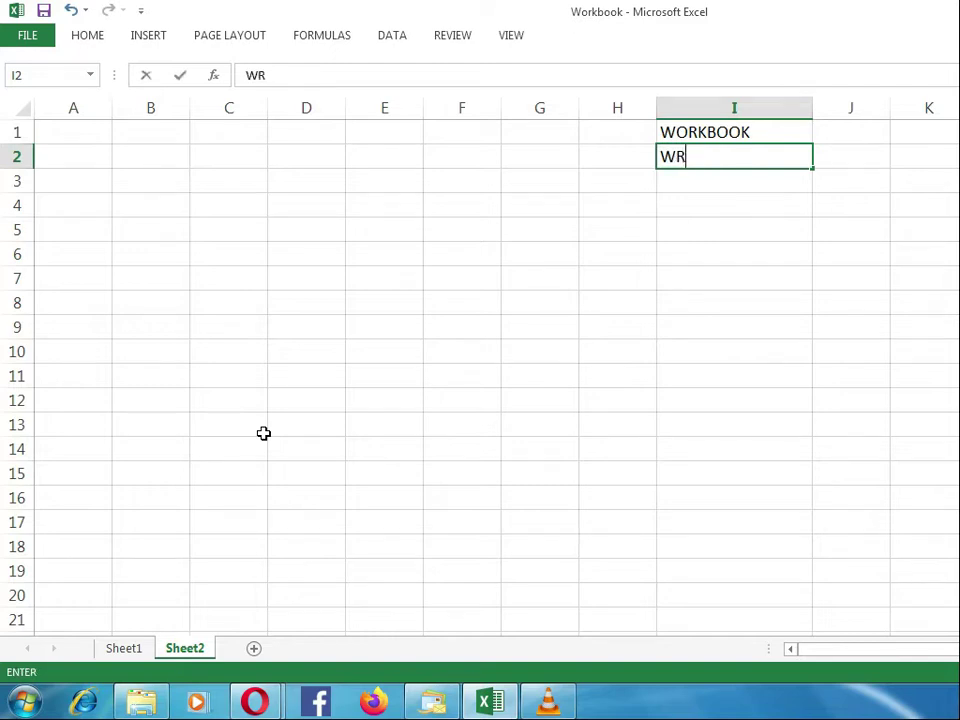
pyautogui.press('BackSpace')
pyautogui.write('ORKSHEETS')
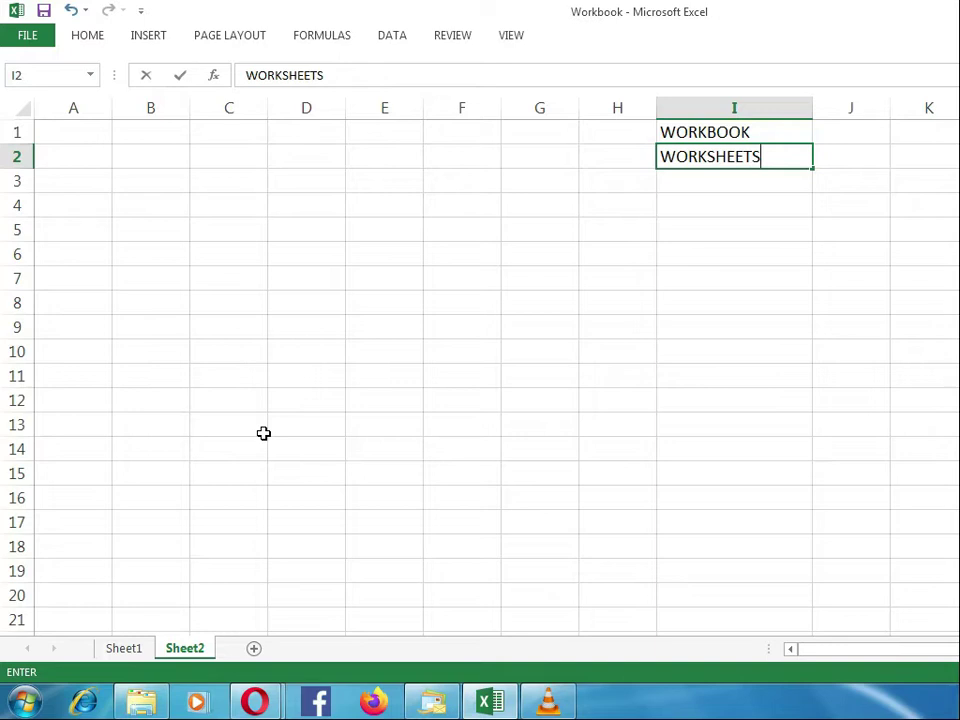
pyautogui.press('Return')
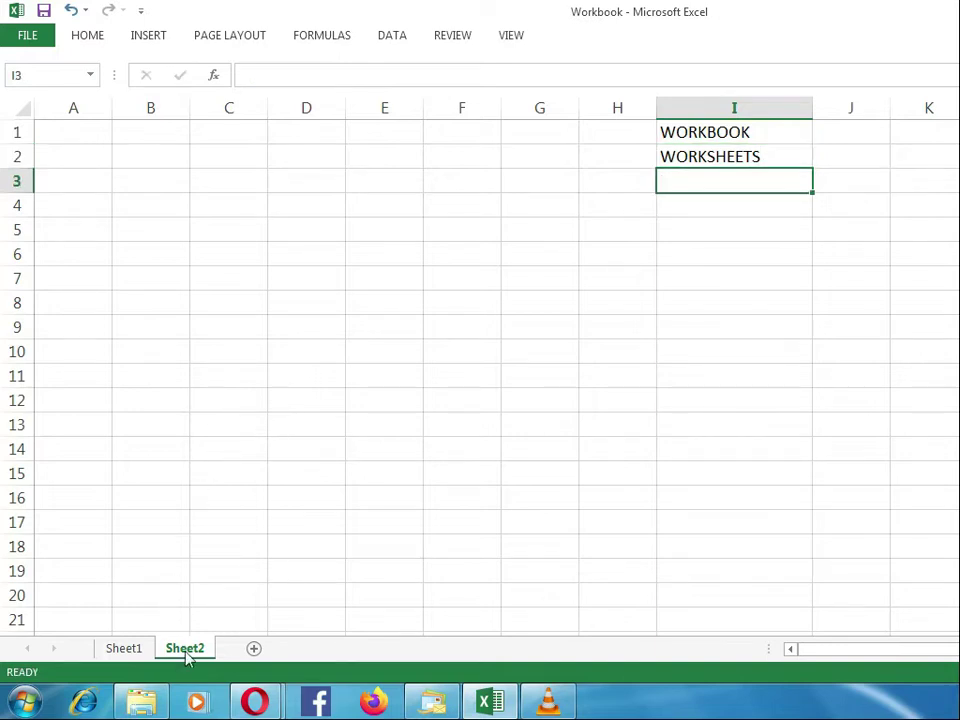
pyautogui.click(124, 649)
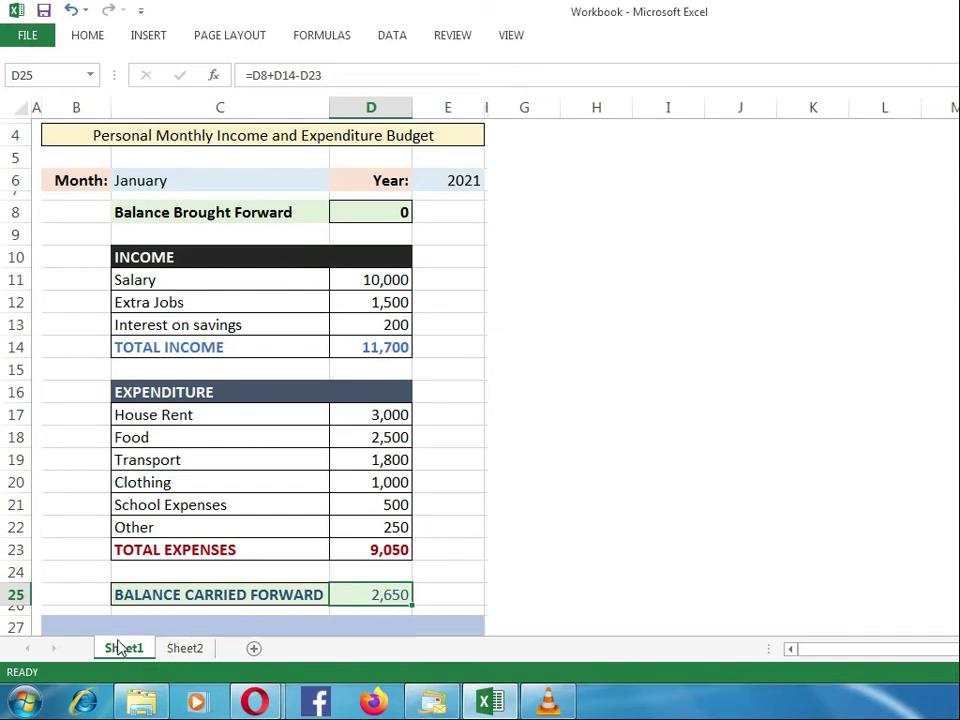
pyautogui.rightClick(124, 648)
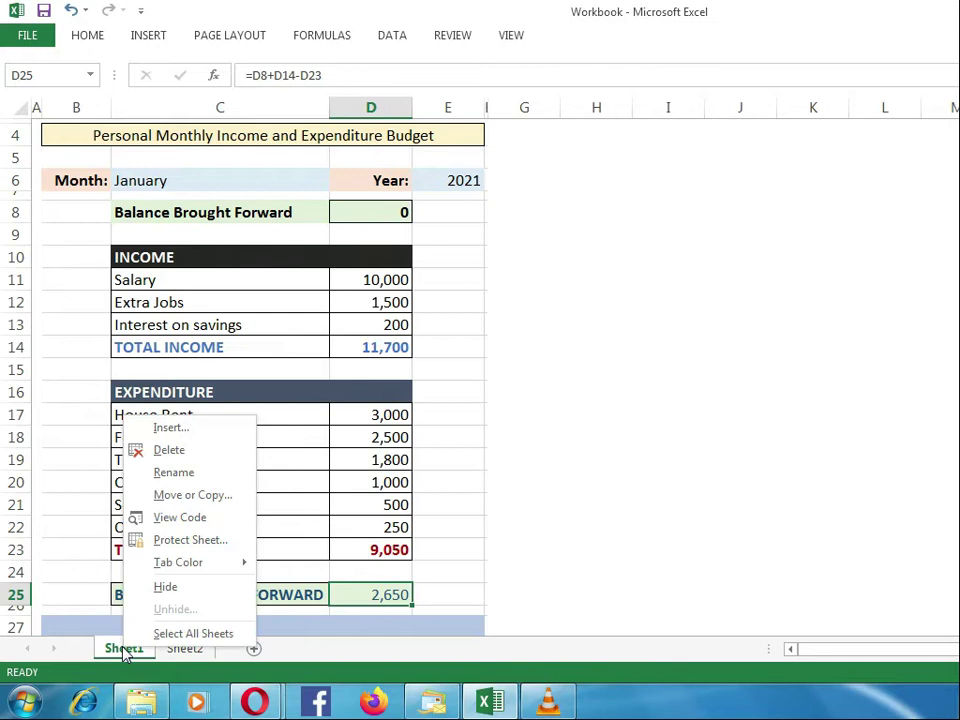
pyautogui.click(175, 473)
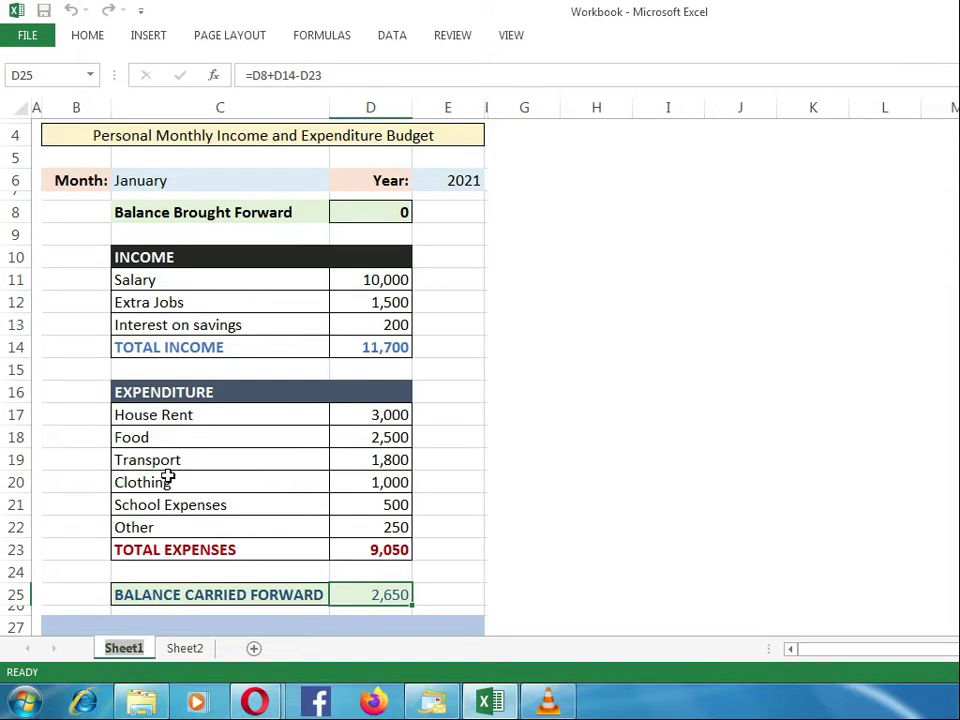
pyautogui.press('Return')
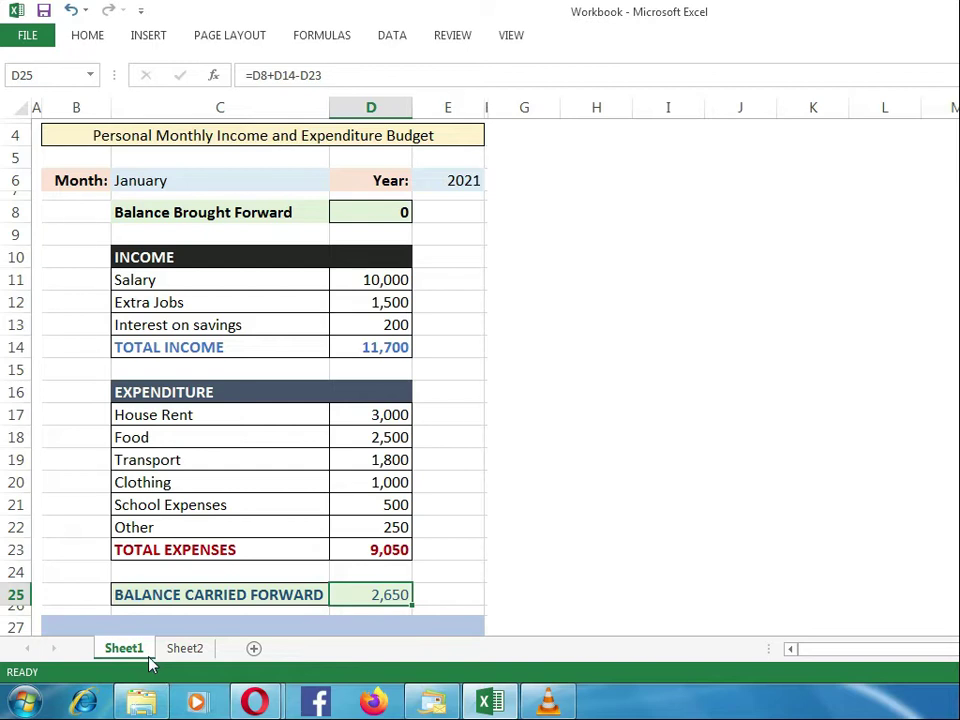
# Step: Insert a new worksheet and move it to the end of the sheet order, after Sheet2
pyautogui.click(90, 37)
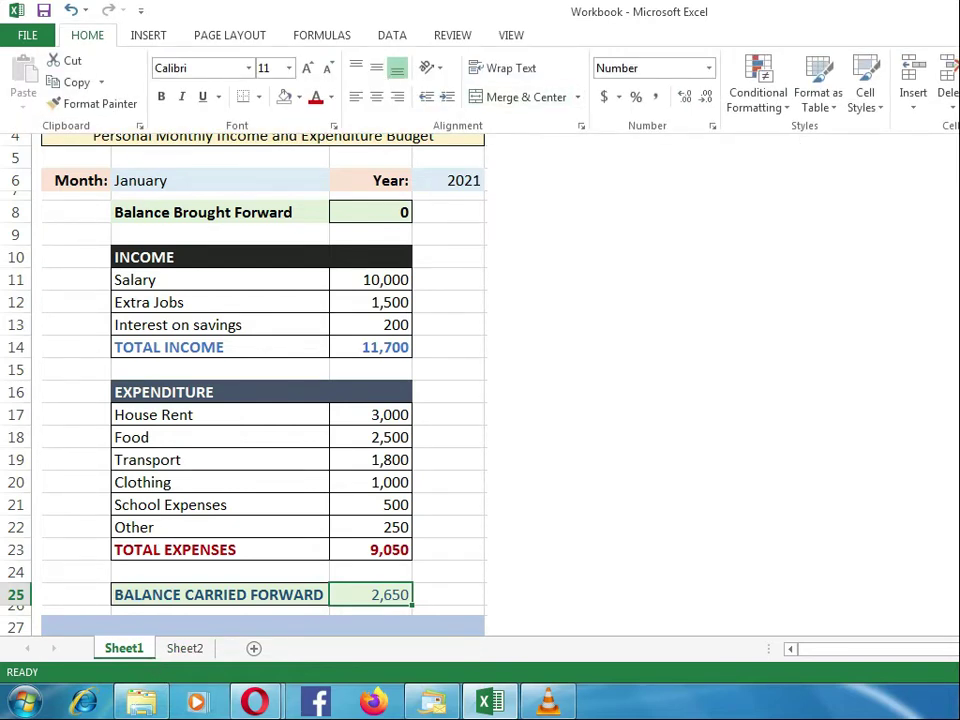
pyautogui.click(912, 106)
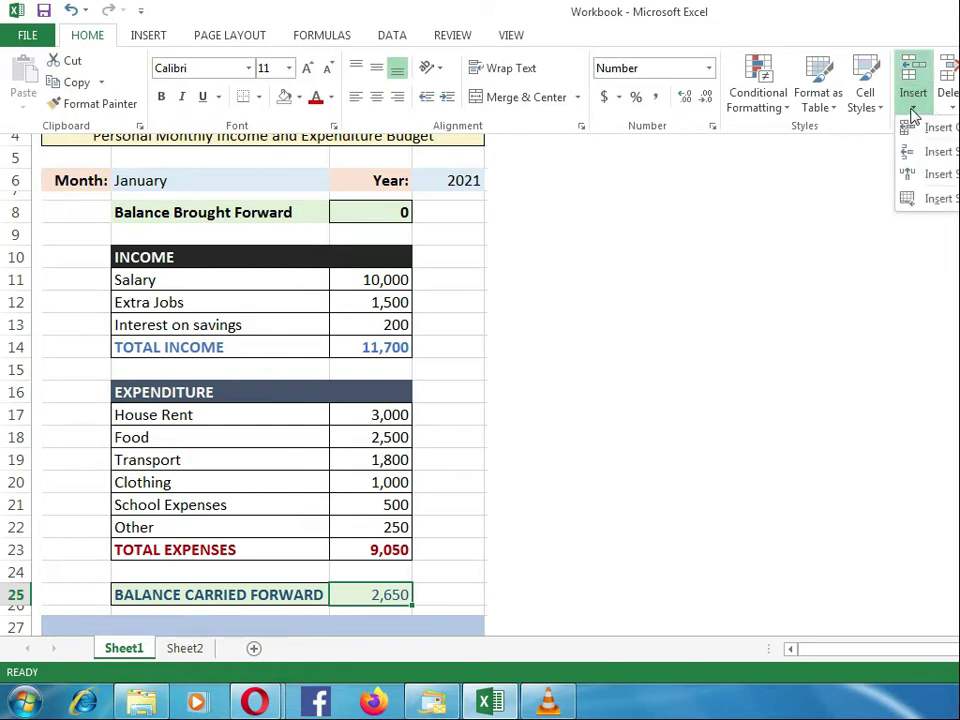
pyautogui.click(935, 202)
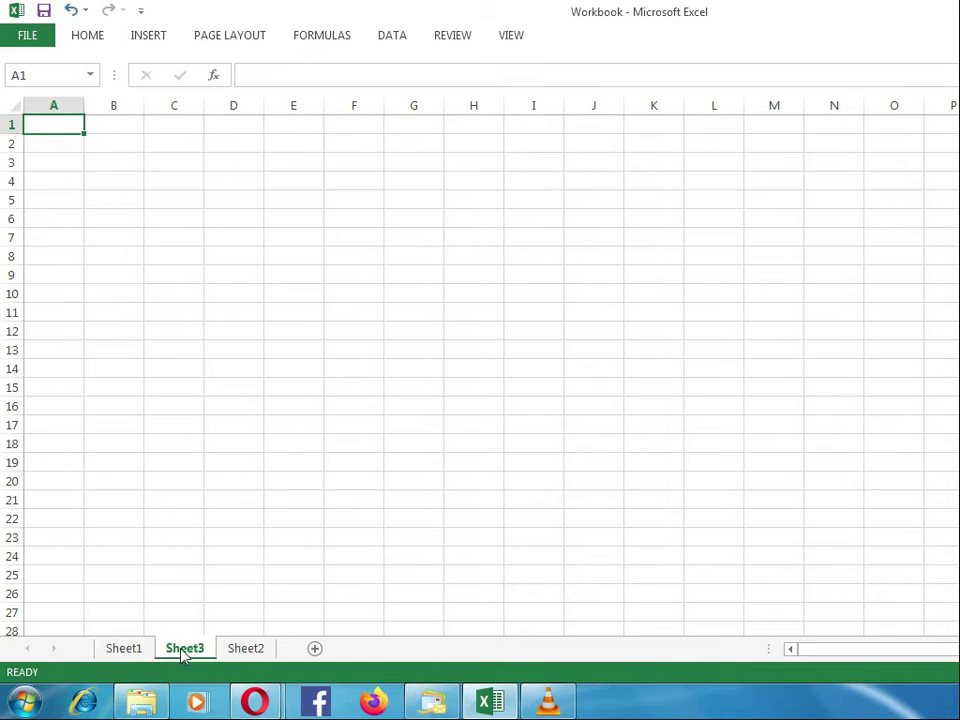
pyautogui.moveTo(183, 652)
pyautogui.mouseDown()
pyautogui.moveTo(262, 650)
pyautogui.moveTo(290, 660)
pyautogui.mouseUp()
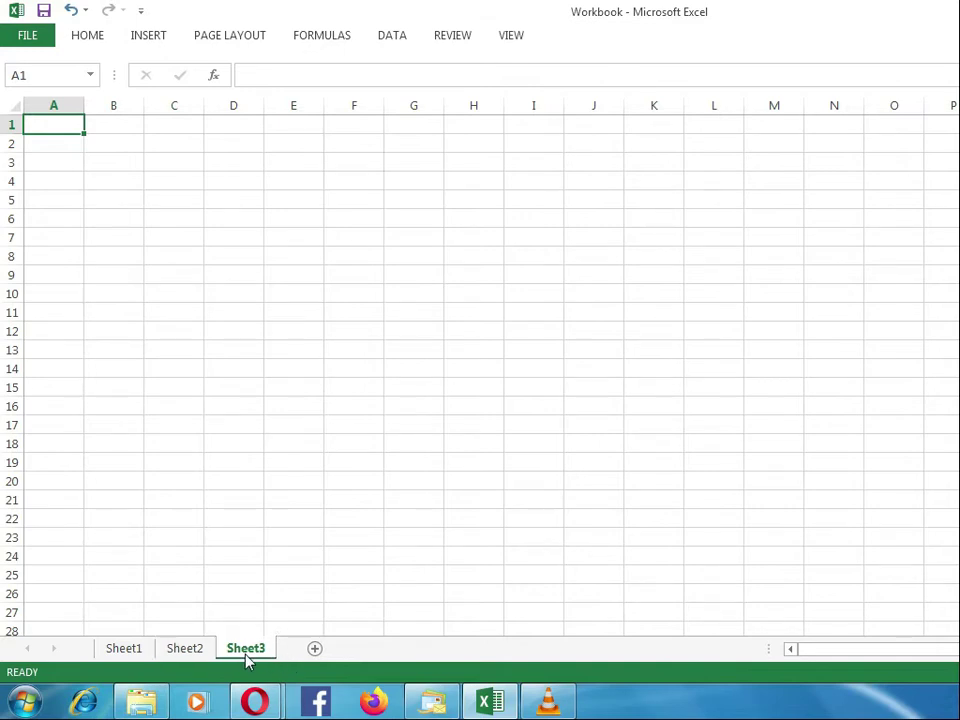
# Step: Enter TABS in cell E1 of Sheet2, with the ribbon kept collapsed
pyautogui.click(186, 649)
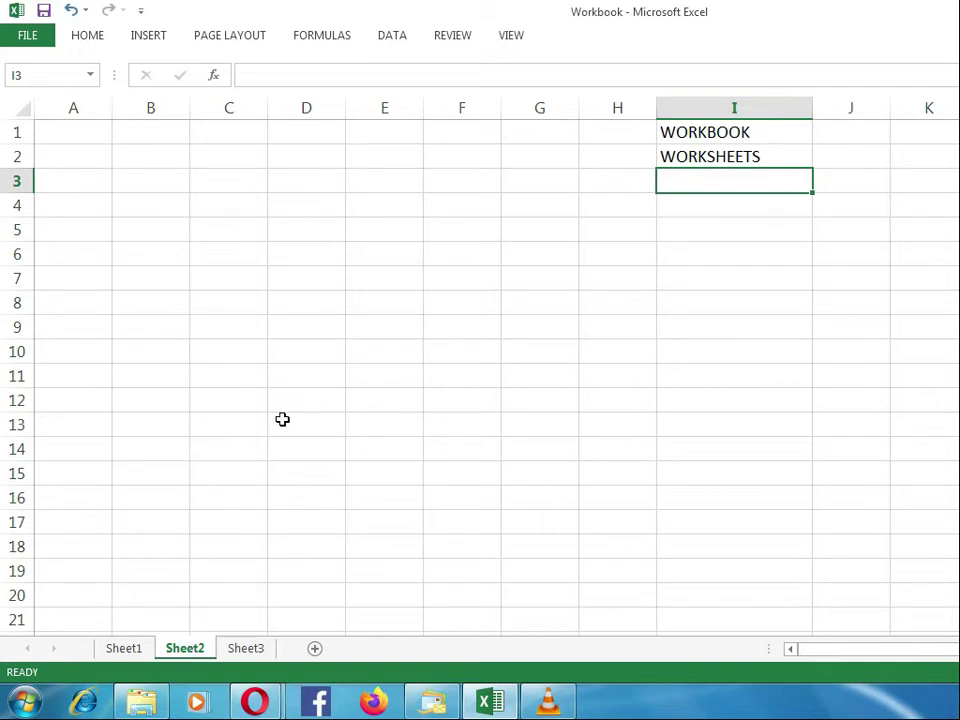
pyautogui.click(95, 36)
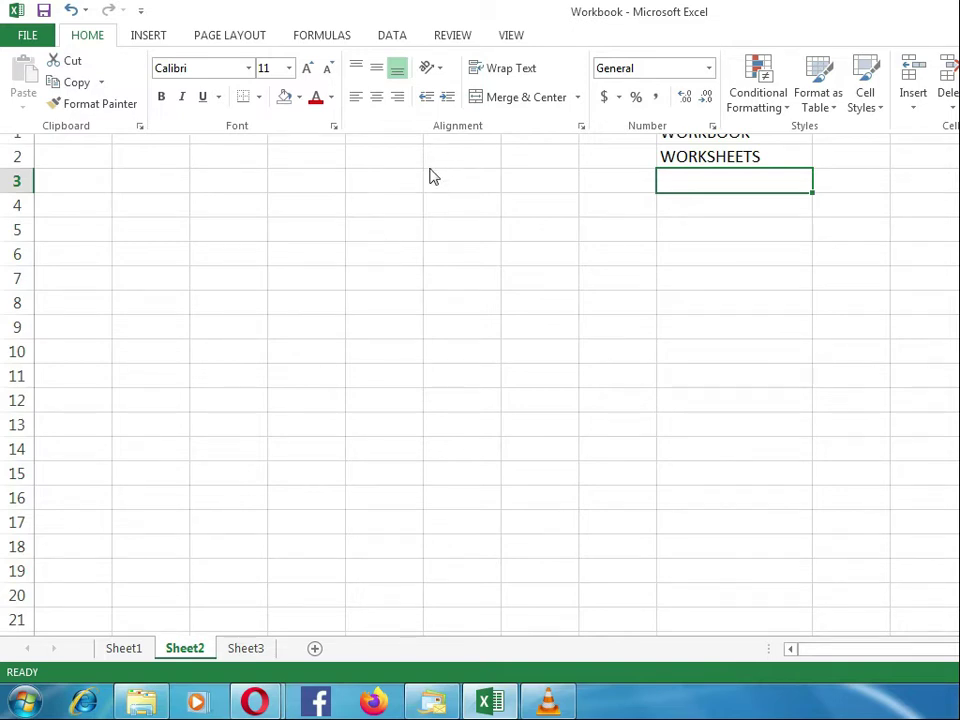
pyautogui.hotkey('ctrl', 'F1')
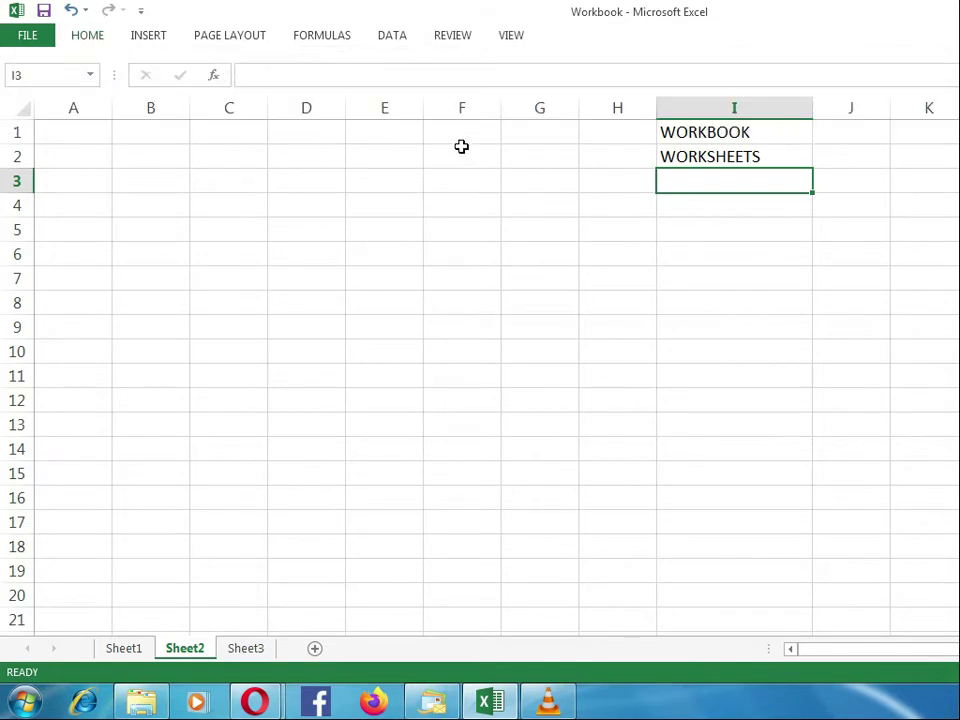
pyautogui.click(399, 132)
pyautogui.write('TABS')
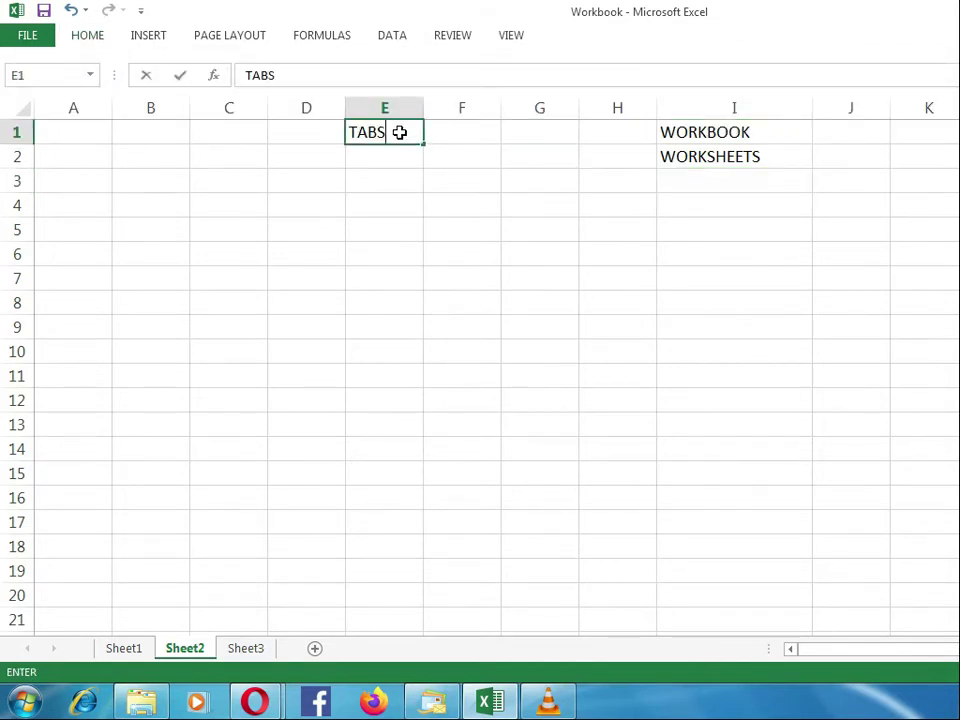
pyautogui.hotkey('ctrl', 'Return')
pyautogui.press('Return')
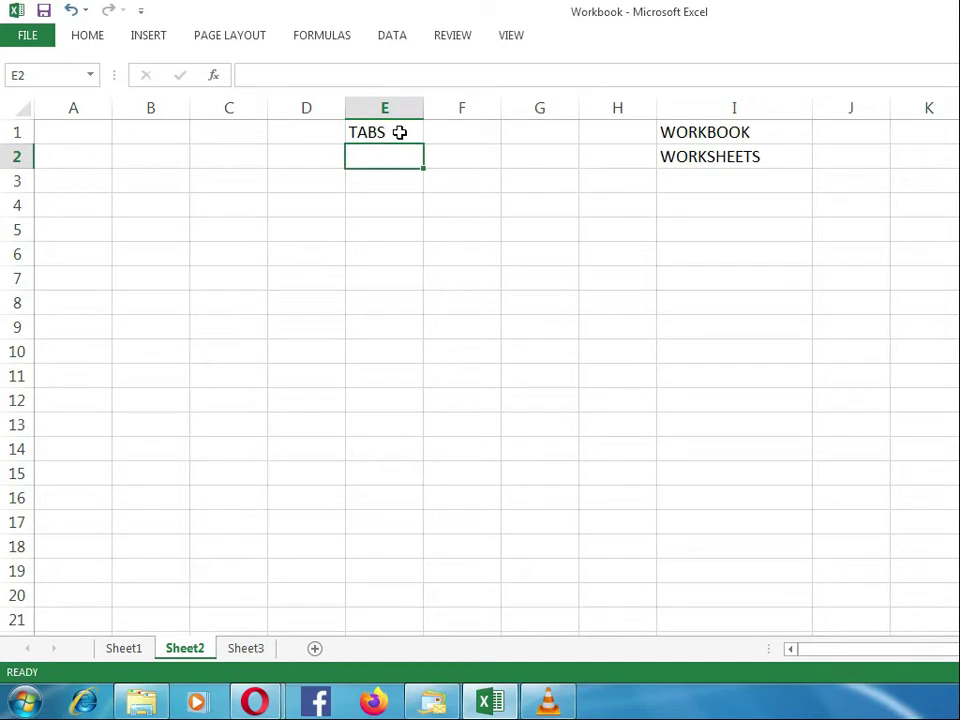
# Step: Examine the command groups offered under Home, Insert, Formulas, Data, Review and View, ending on Home
pyautogui.click(86, 35)
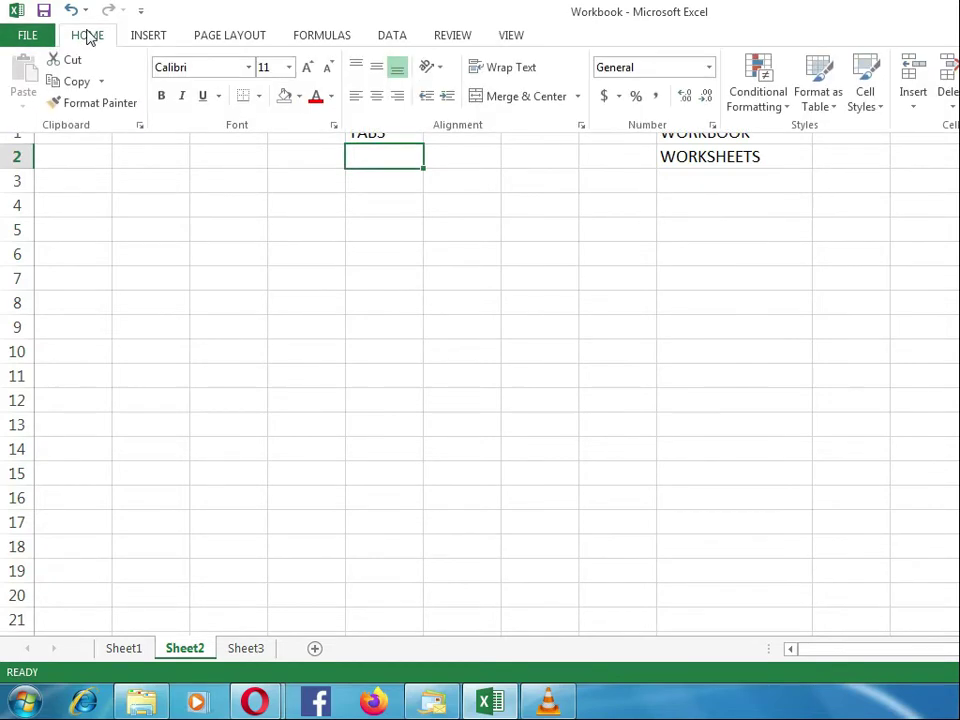
pyautogui.click(151, 36)
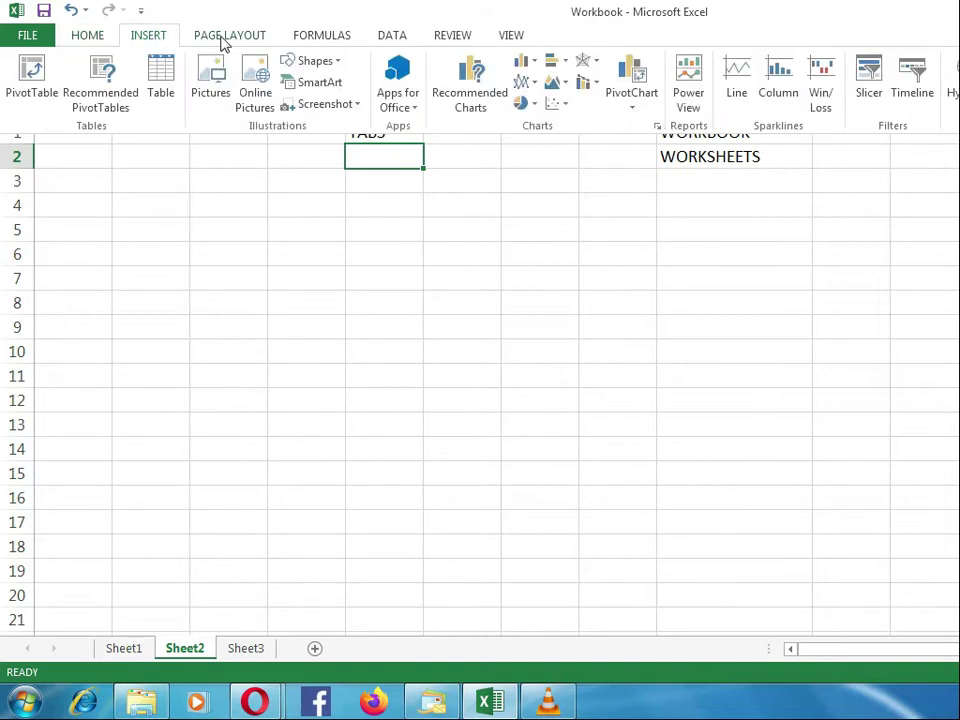
pyautogui.click(325, 38)
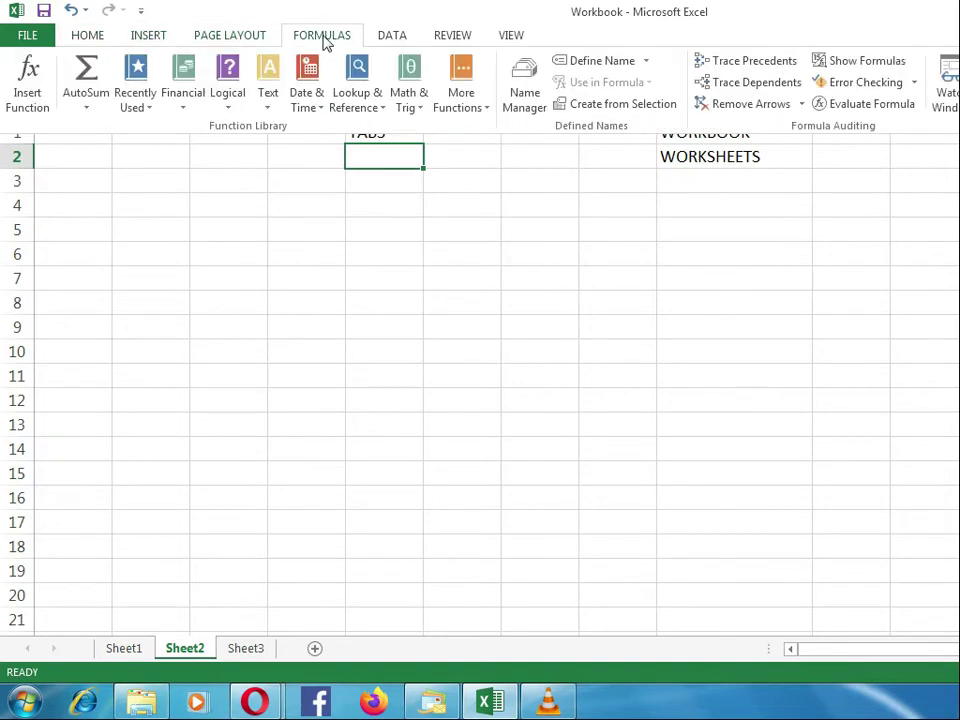
pyautogui.click(390, 36)
pyautogui.click(448, 37)
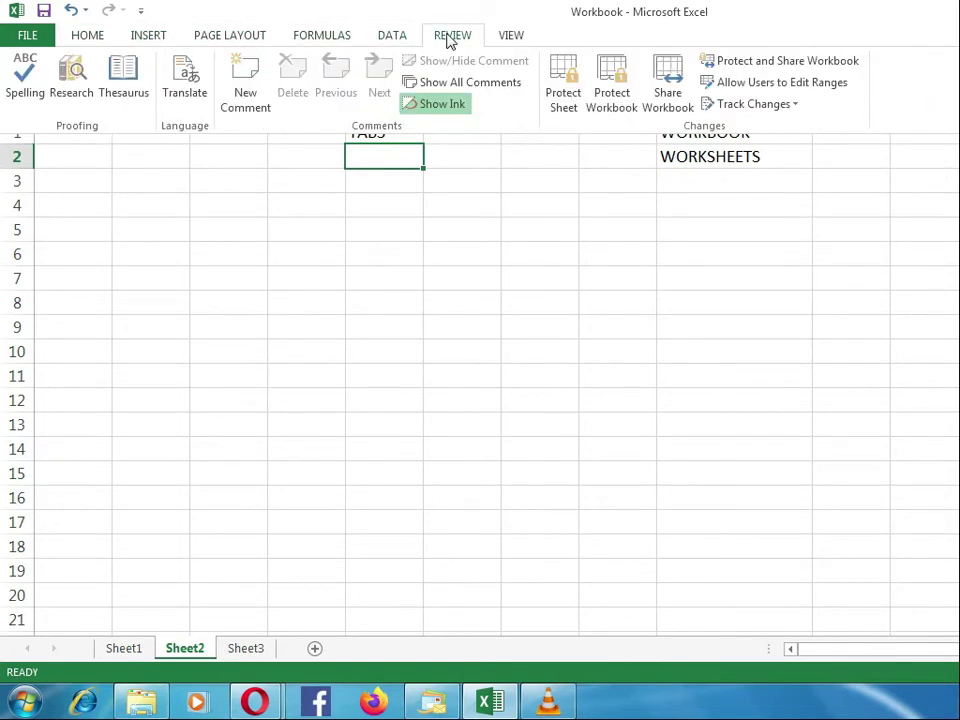
pyautogui.click(511, 37)
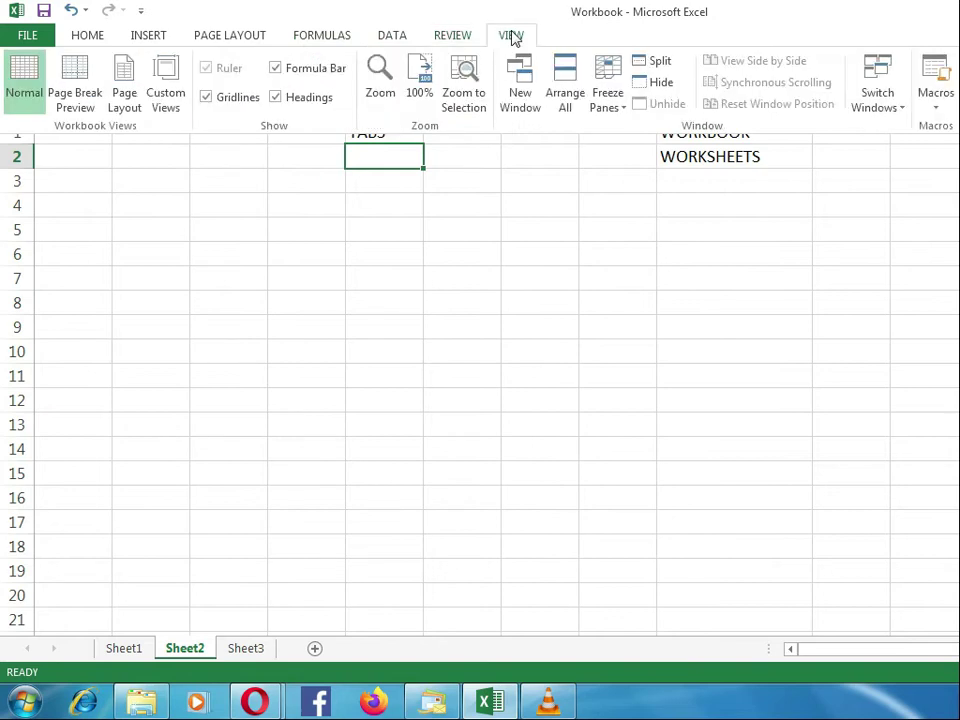
pyautogui.click(88, 40)
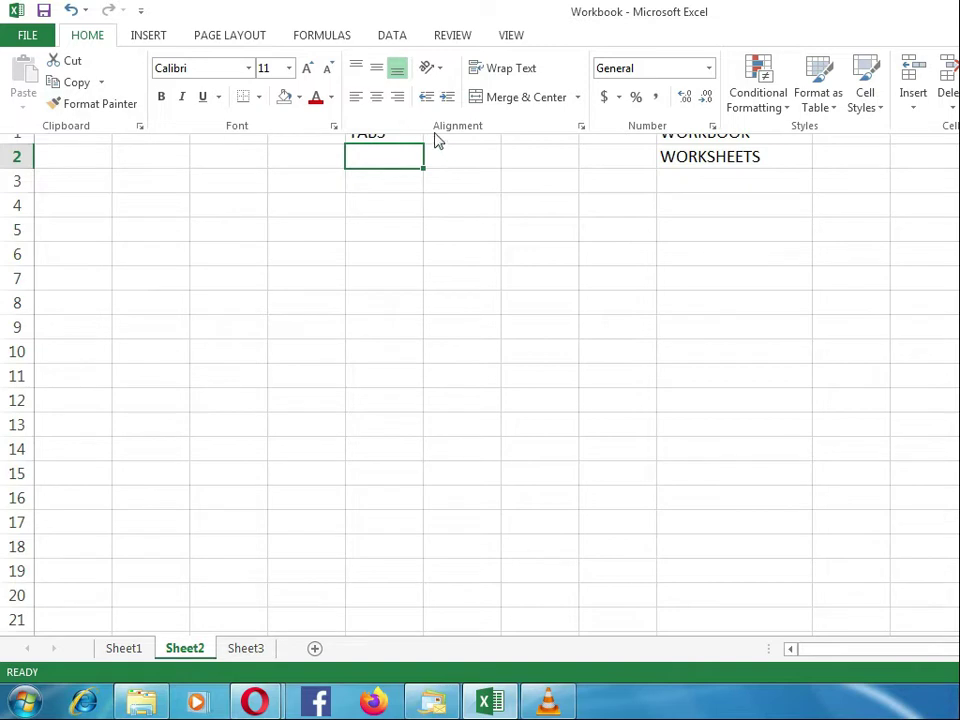
# Step: Enter GROUPS in cell E2 of Sheet2 and keep the ribbon permanently expanded with the Home commands
pyautogui.click(379, 158)
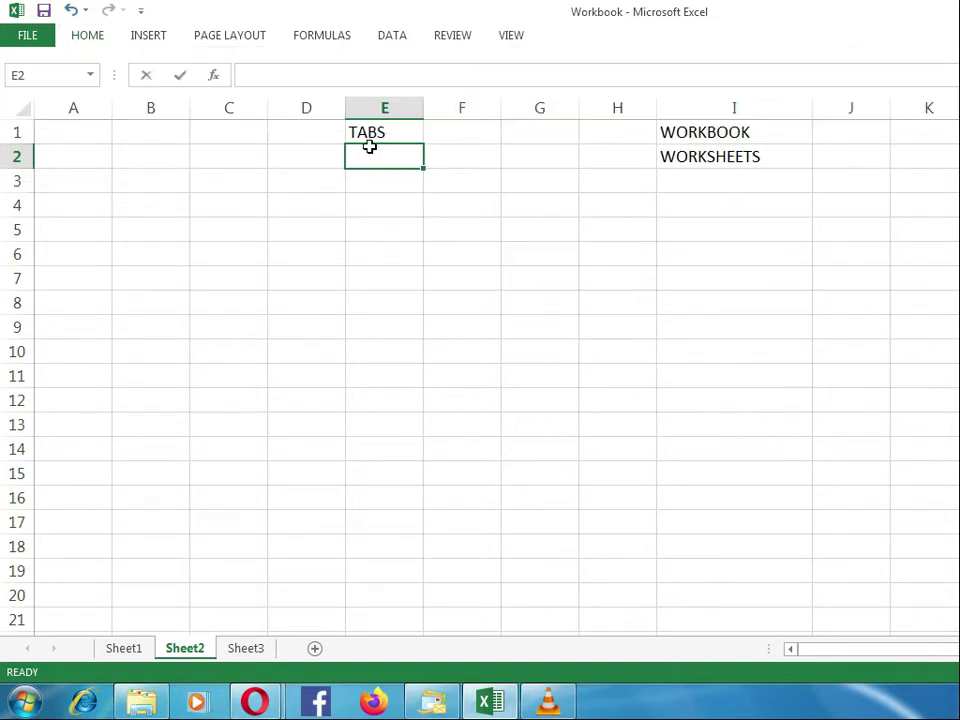
pyautogui.write('GROUPS')
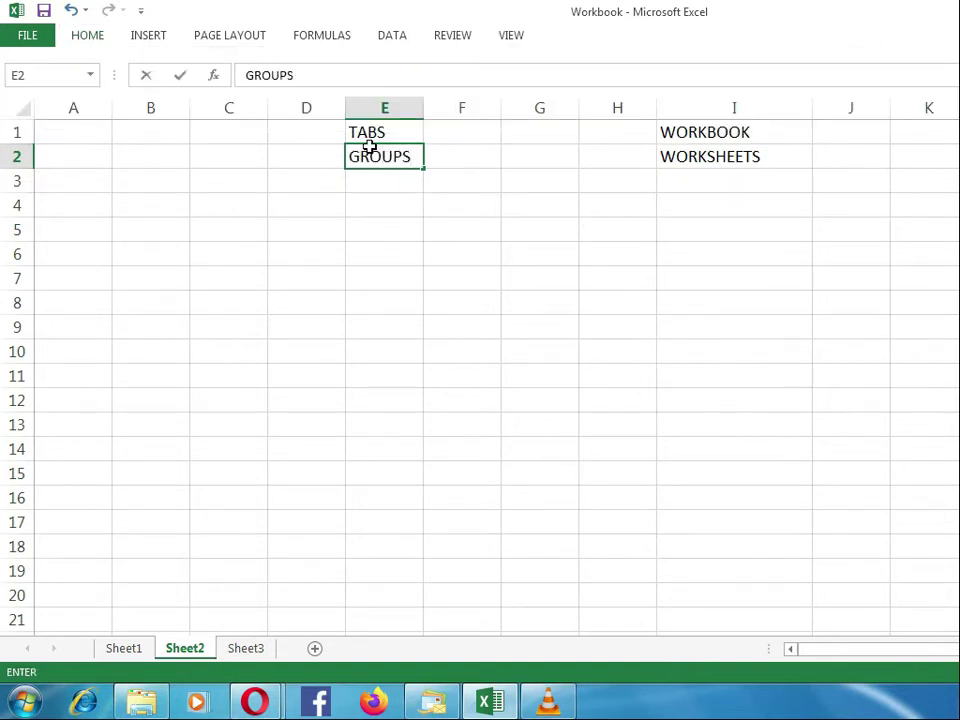
pyautogui.press('Return')
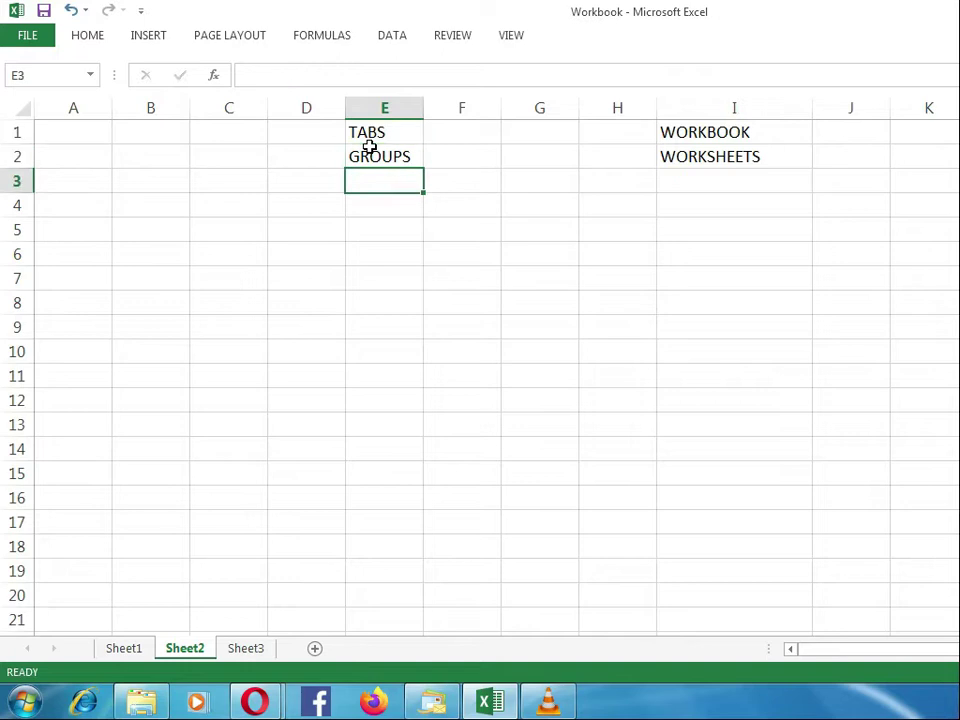
pyautogui.click(84, 42)
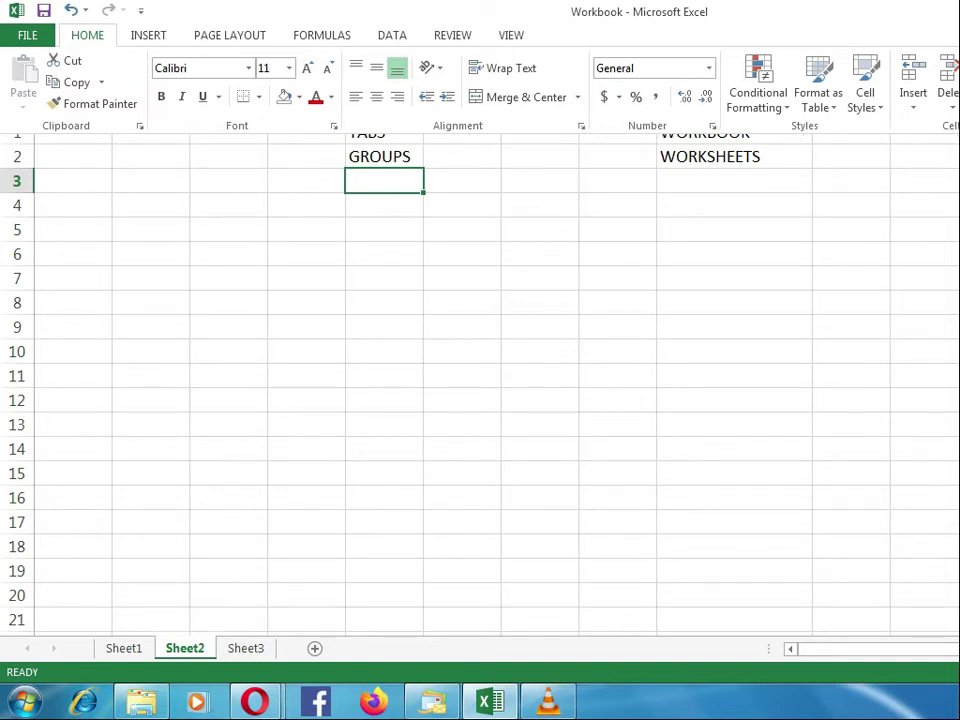
pyautogui.hotkey('ctrl', 'F1')
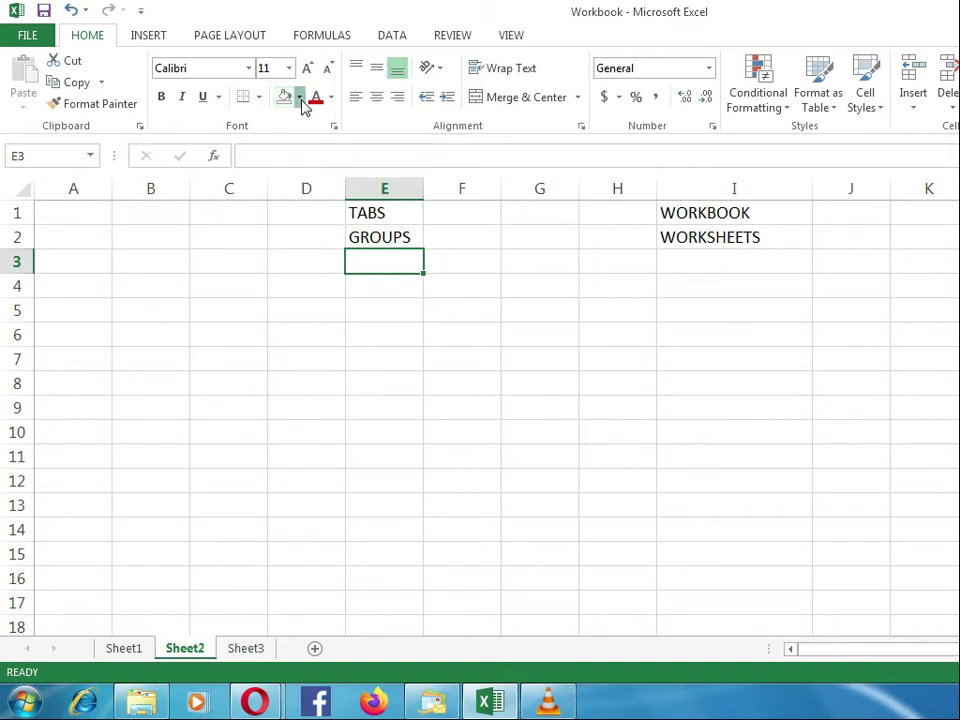
# Step: Look through the available fill colors and fill cell E3, below GROUPS, with yellow
pyautogui.click(300, 98)
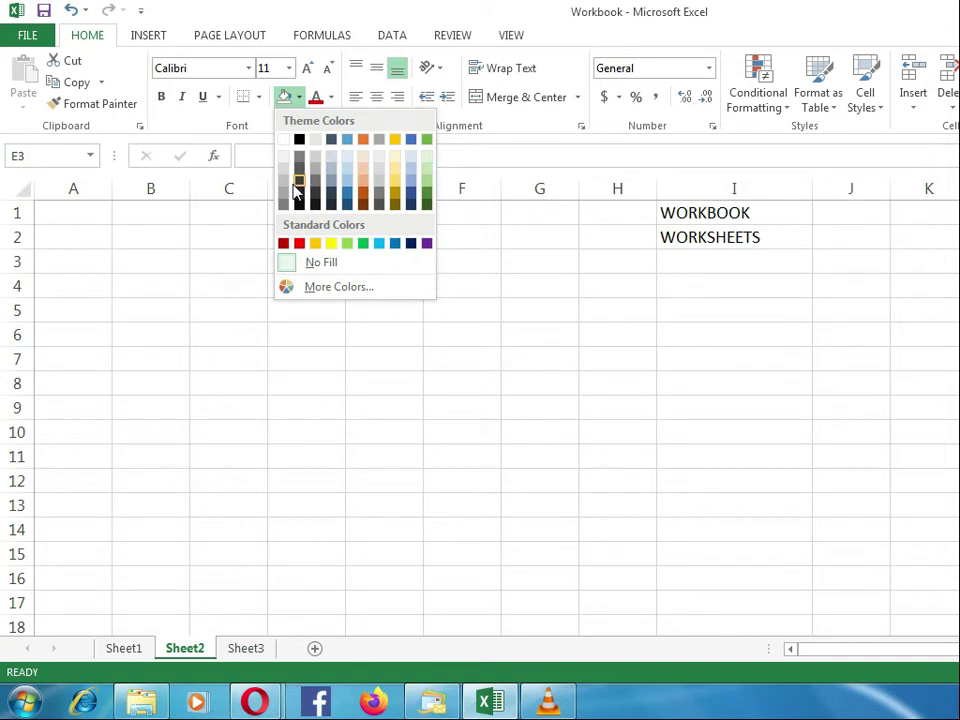
pyautogui.click(285, 98)
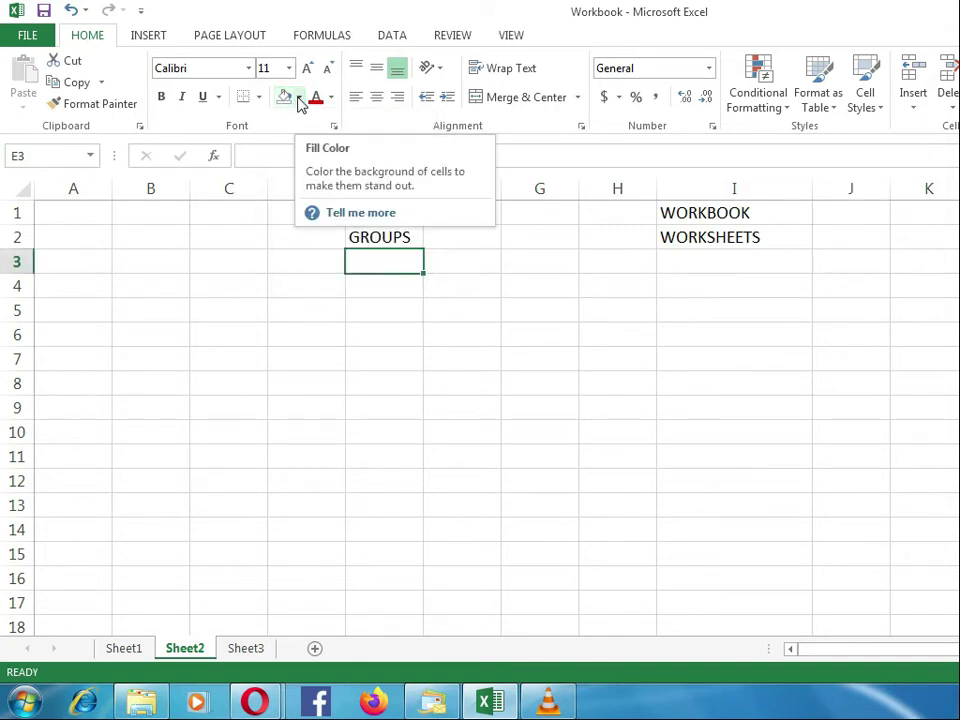
pyautogui.click(299, 98)
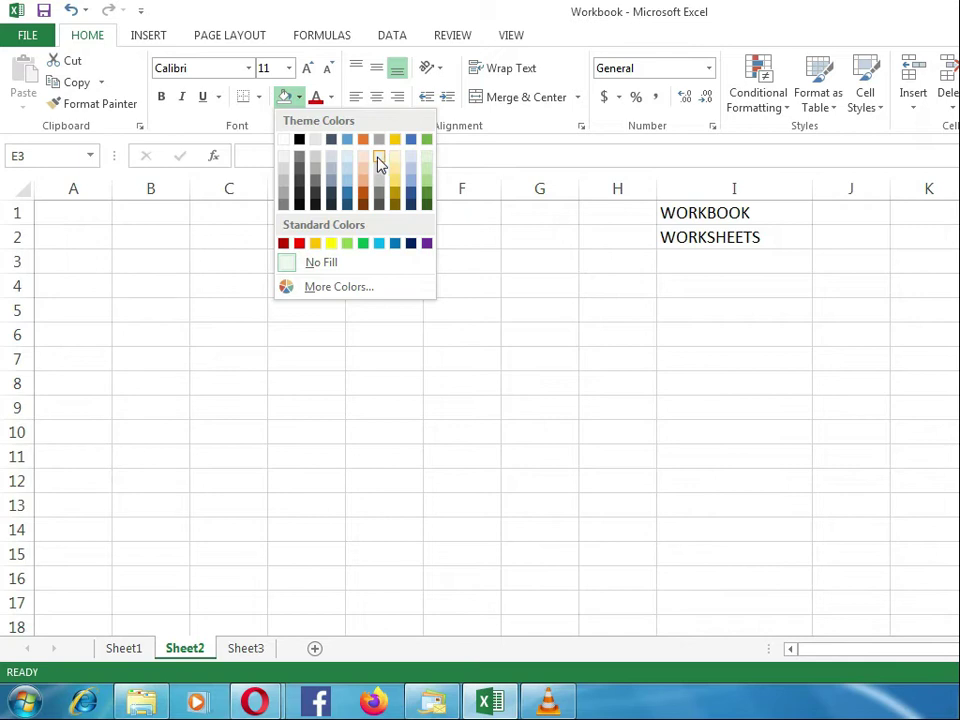
pyautogui.press('Escape')
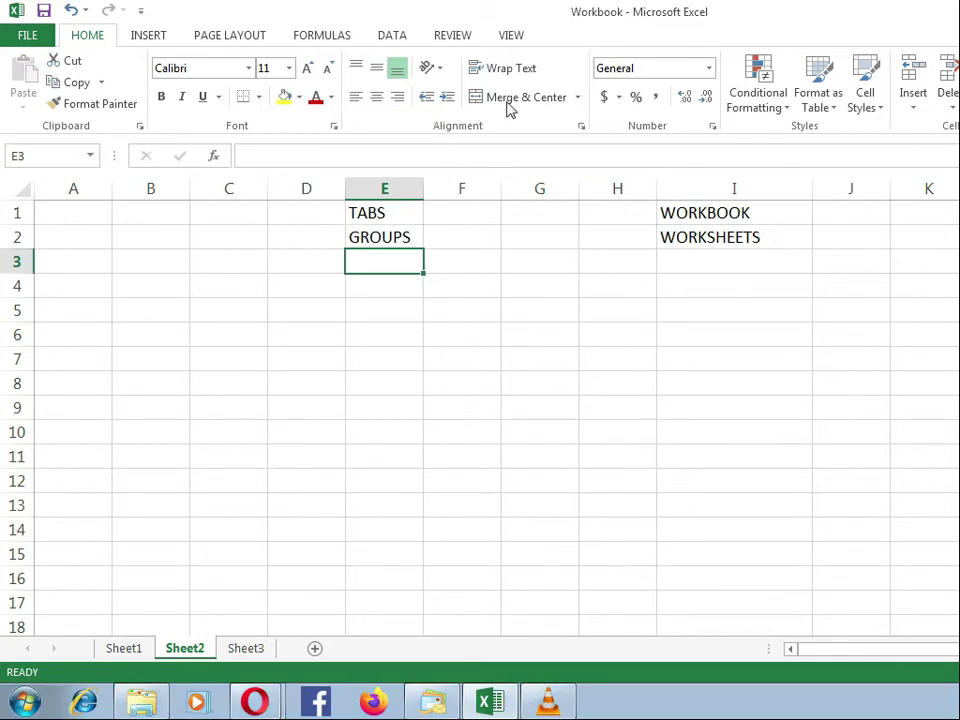
pyautogui.click(288, 100)
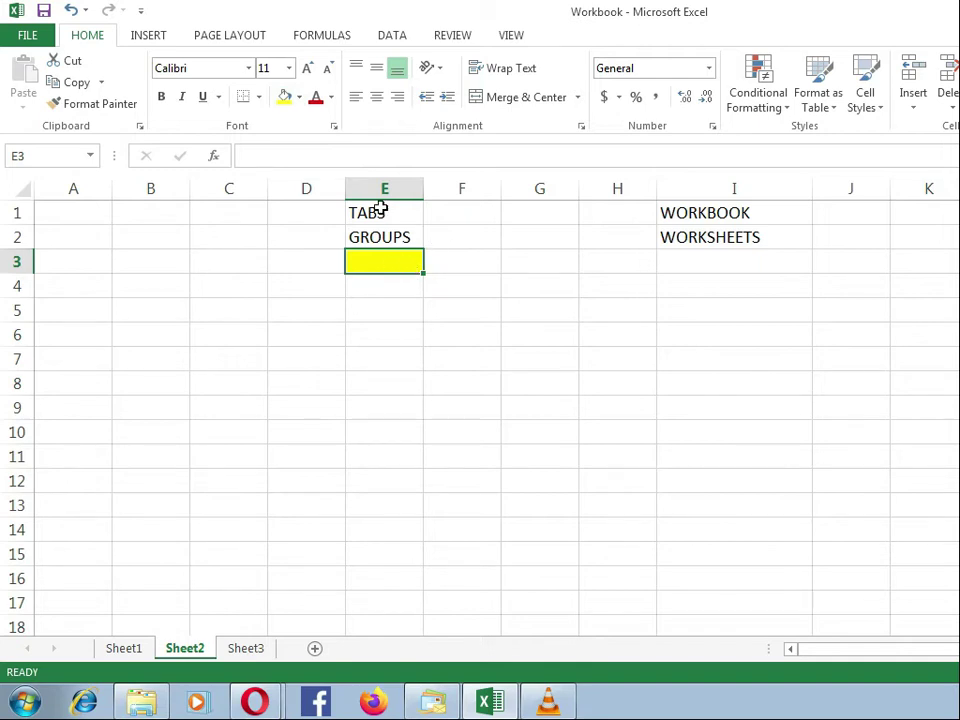
# Step: Widen column D to several times its default width and fill cell E3 with a dark green theme color
pyautogui.click(301, 99)
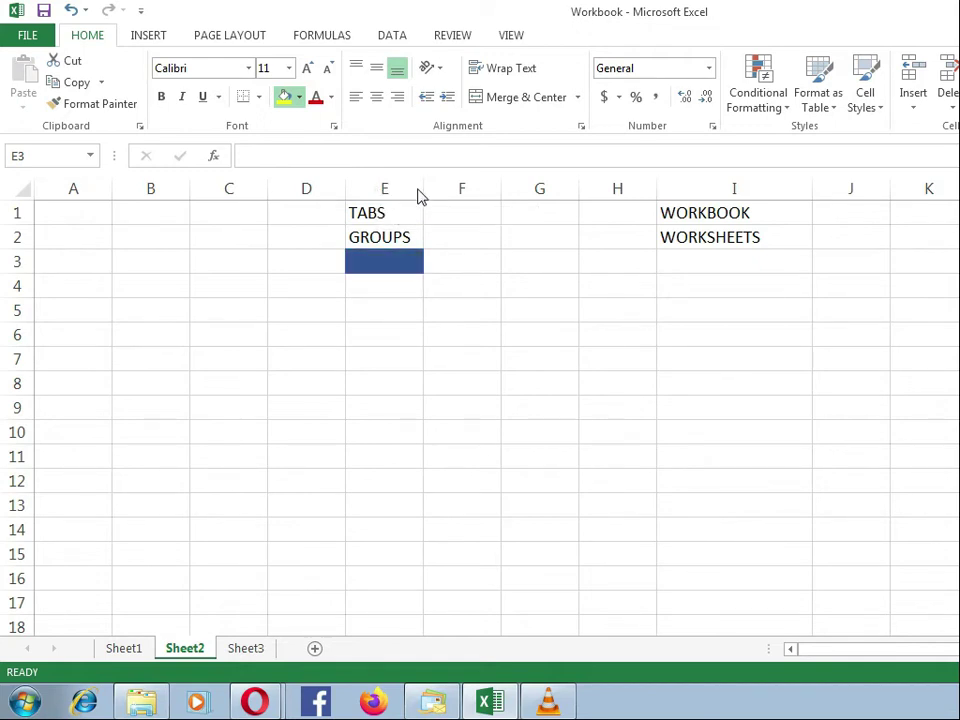
pyautogui.moveTo(343, 189); pyautogui.dragTo(533, 203)
pyautogui.click(300, 102)
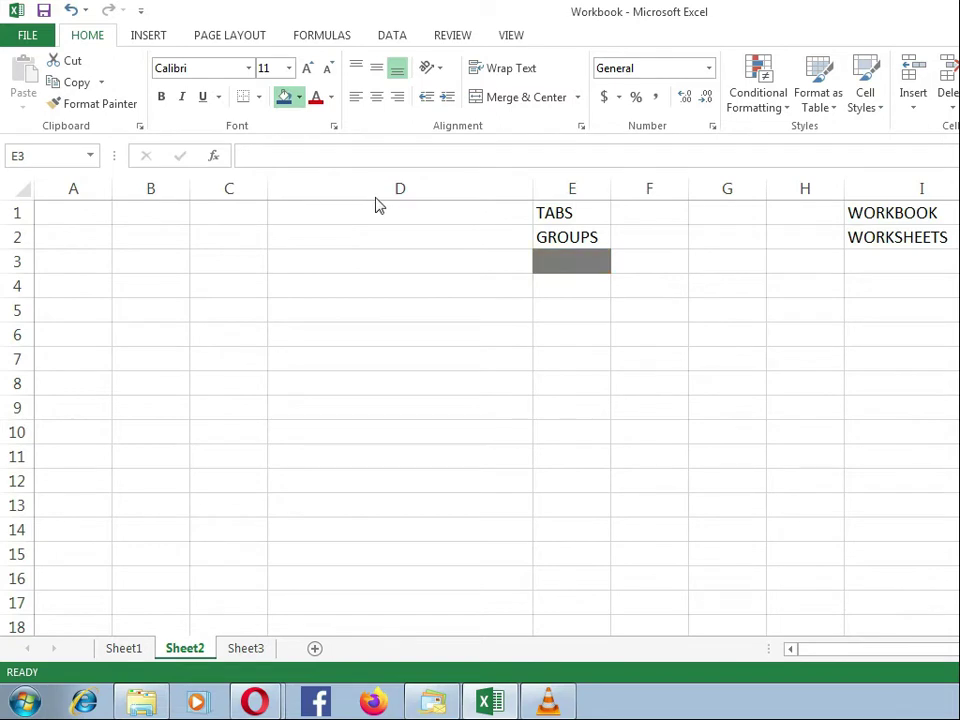
pyautogui.click(429, 200)
pyautogui.click(570, 304)
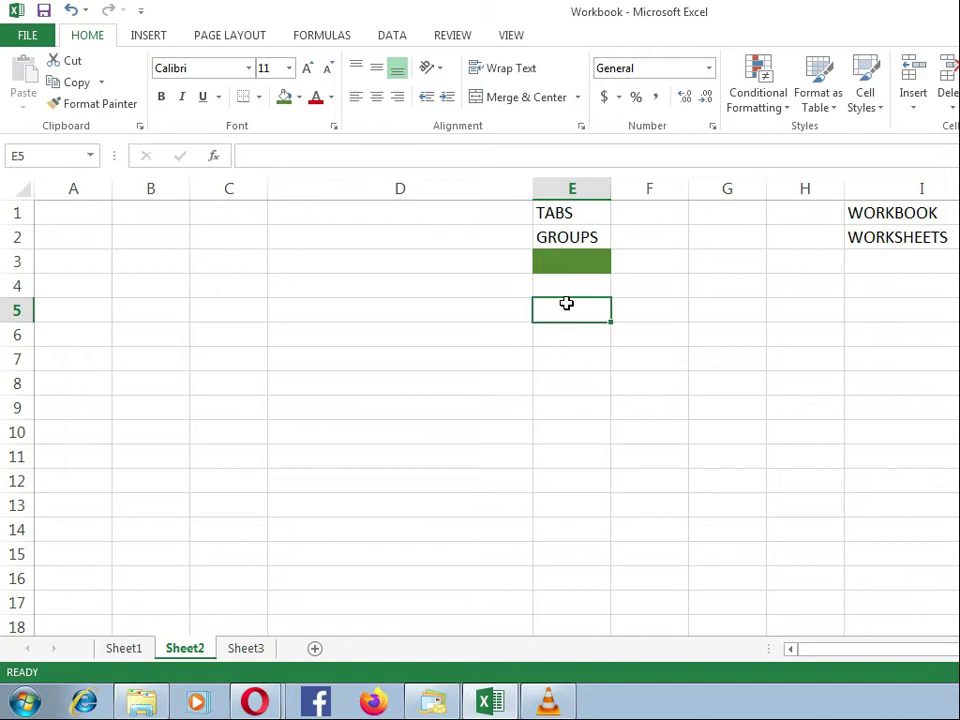
# Step: Select the whole of row 1 and examine the row numbering further down Sheet2
pyautogui.click(16, 213)
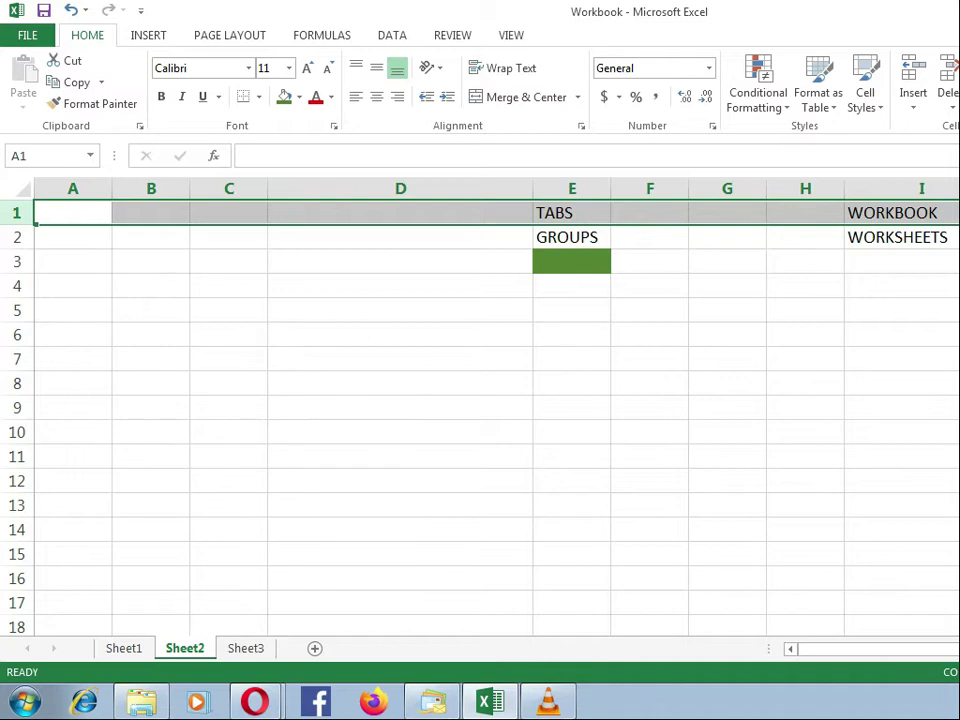
pyautogui.scroll(-6, 480, 420)
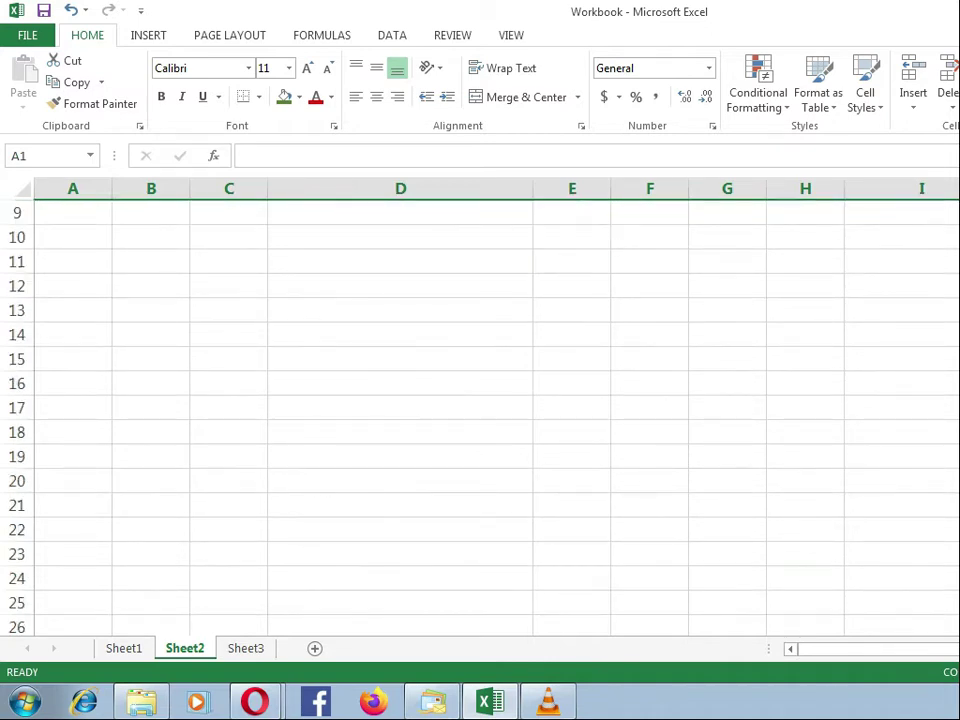
pyautogui.scroll(-11, 480, 420)
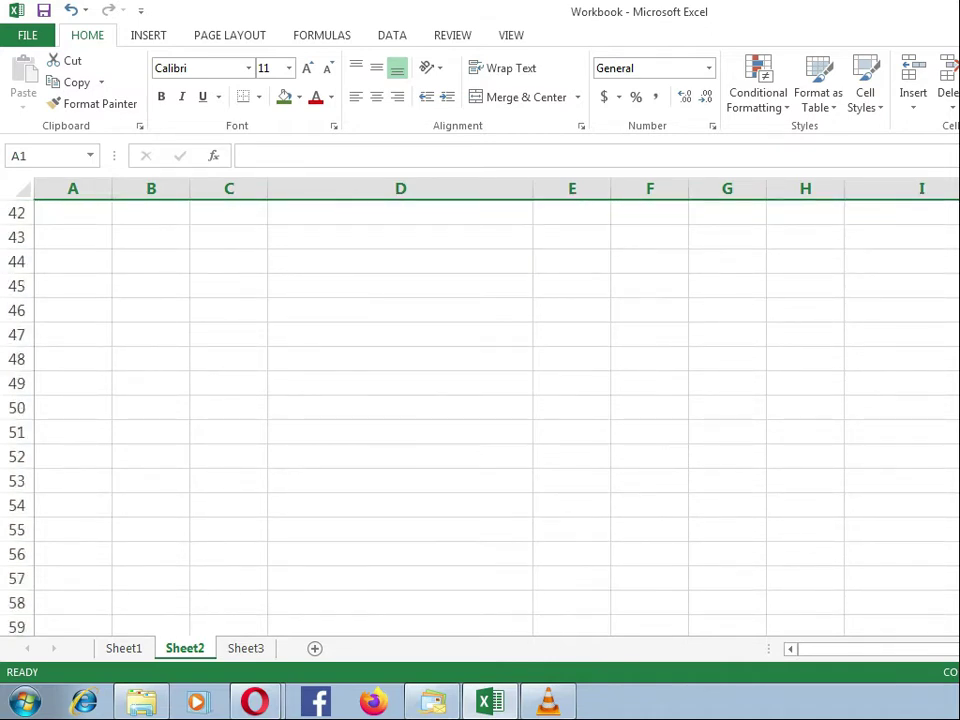
pyautogui.scroll(-4, 480, 420)
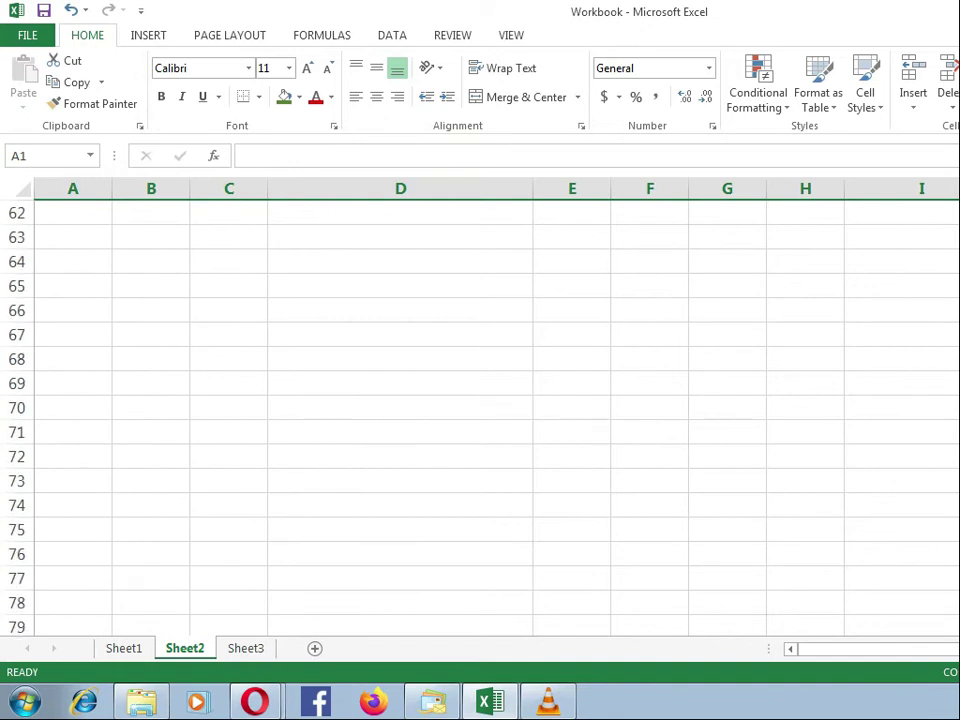
pyautogui.scroll(20, 191, 220)
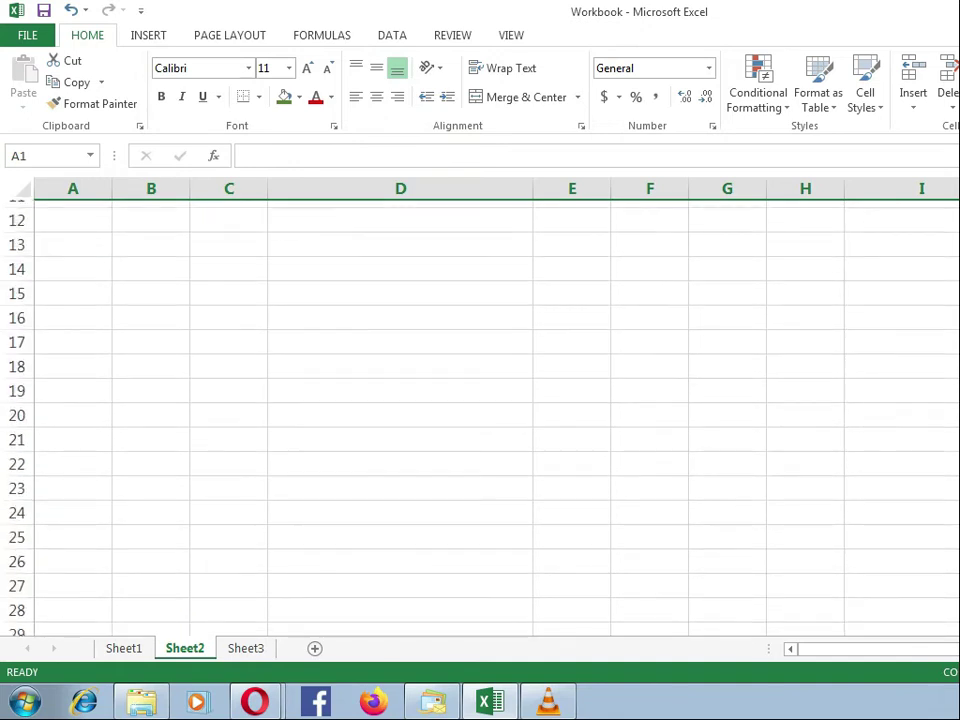
# Step: Select the entire columns A, B, C and D one at a time, ending with column A selected again
pyautogui.click(77, 188)
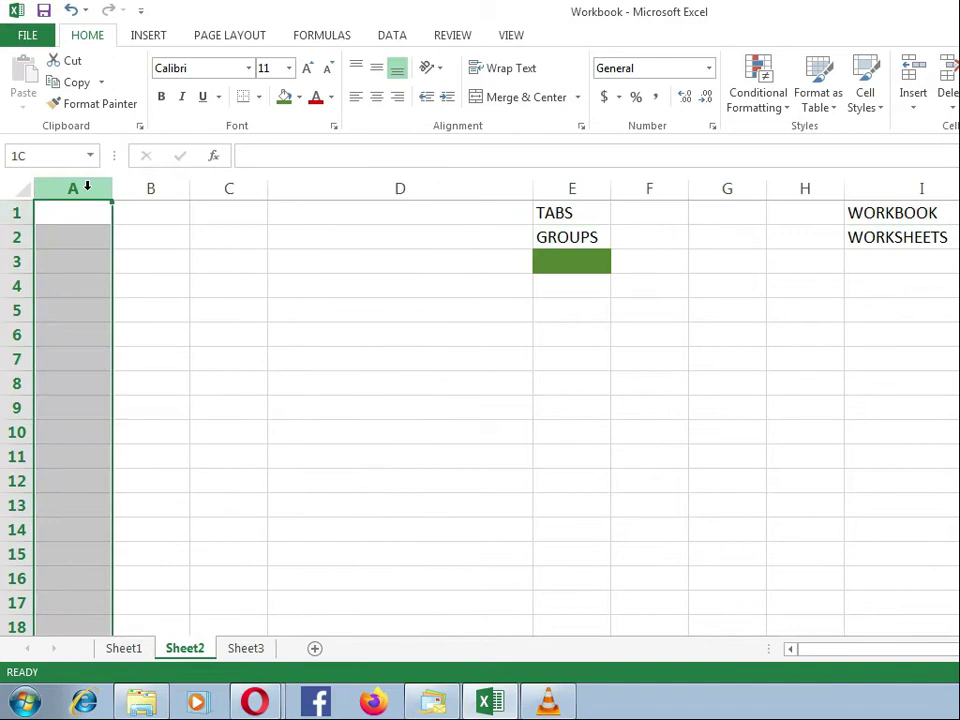
pyautogui.click(151, 188)
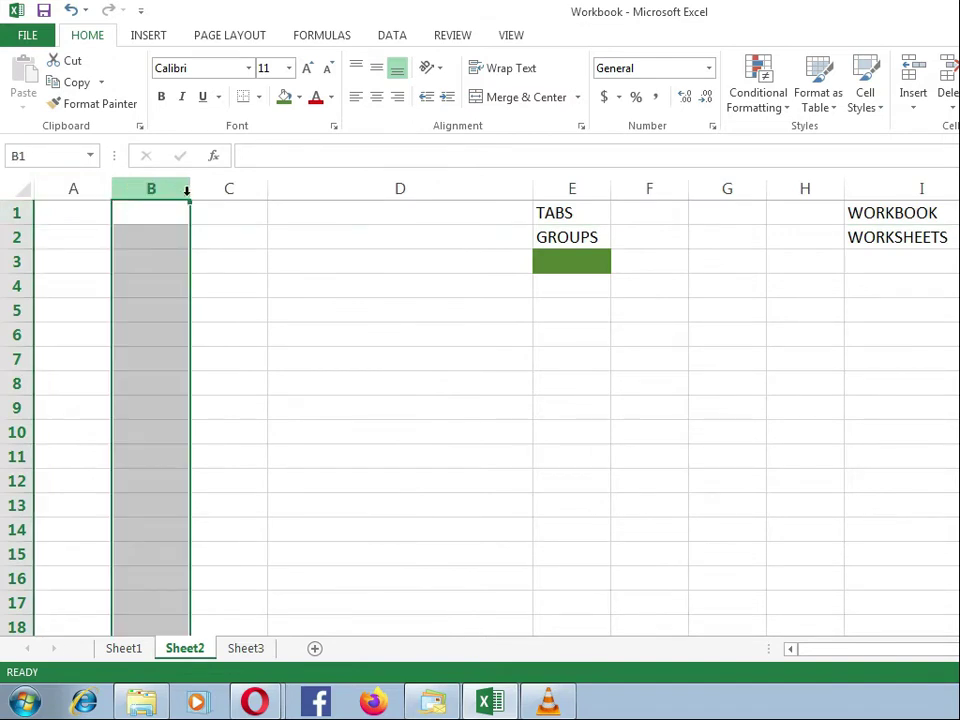
pyautogui.click(214, 188)
pyautogui.click(300, 188)
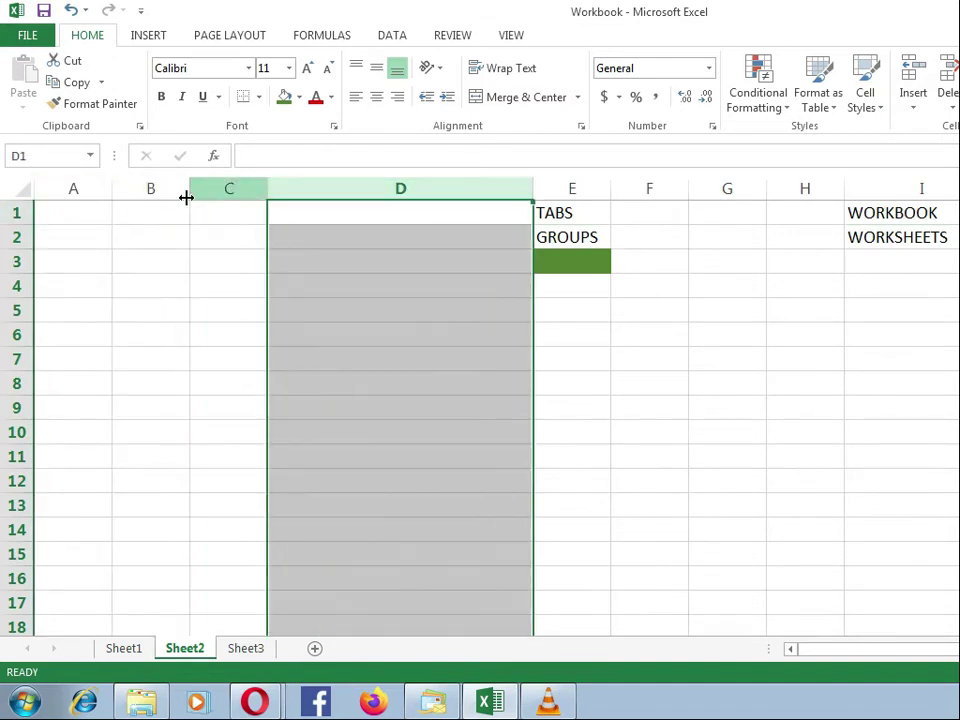
pyautogui.click(86, 188)
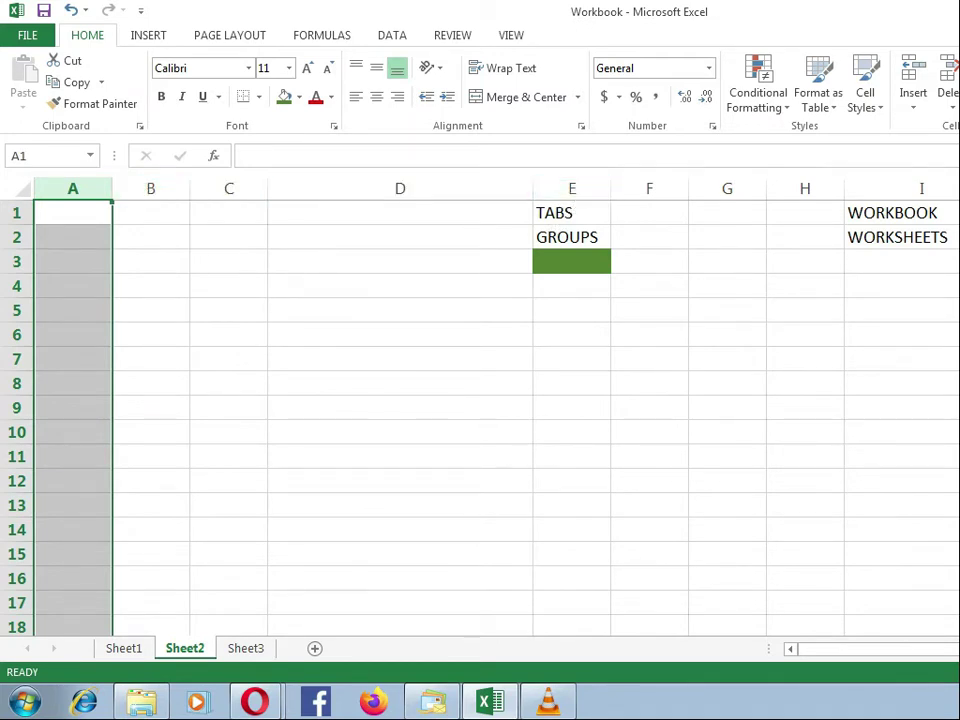
# Step: Examine the column lettering beyond Z, selecting column AA and cell BD1 along the way, and return to cell A1
pyautogui.hotkey('ctrl', '0')
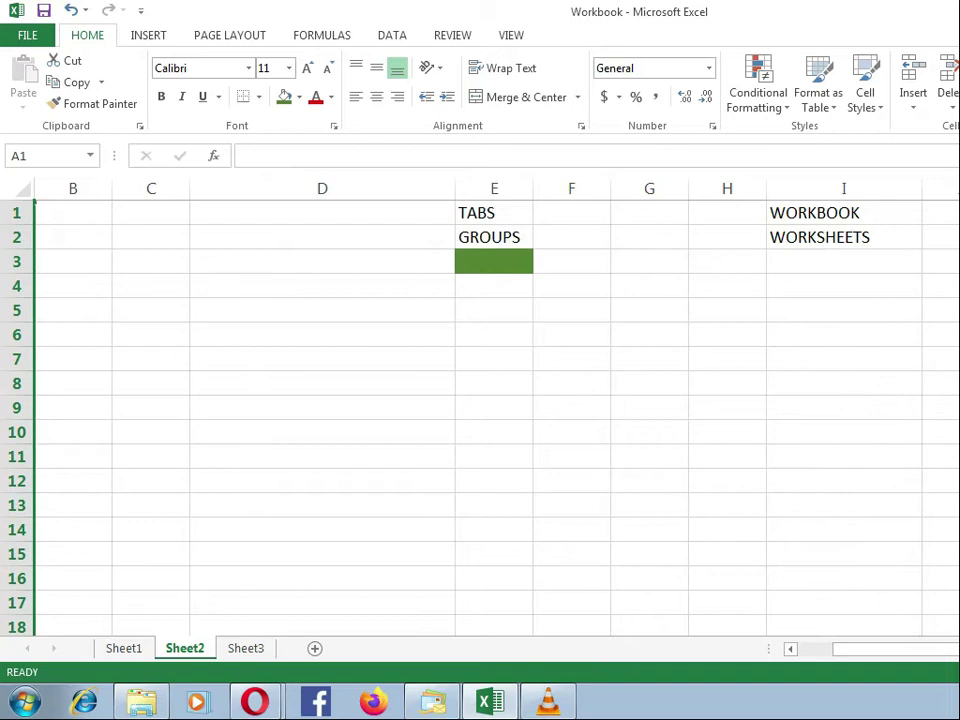
pyautogui.hscroll(6, 480, 400)
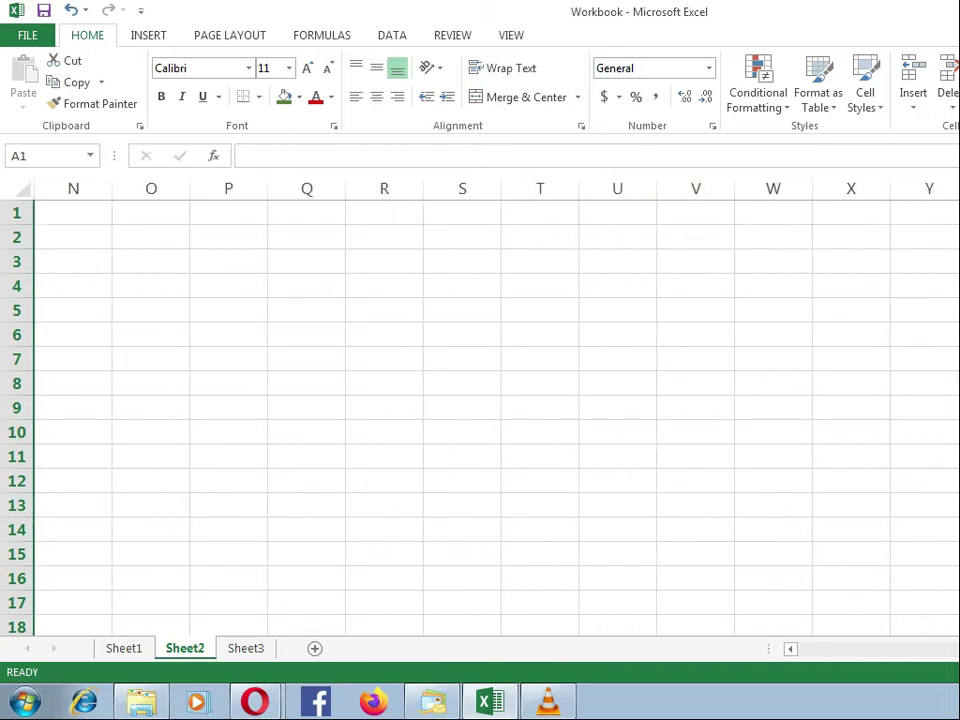
pyautogui.click(958, 188)
pyautogui.hscroll(9, 480, 400)
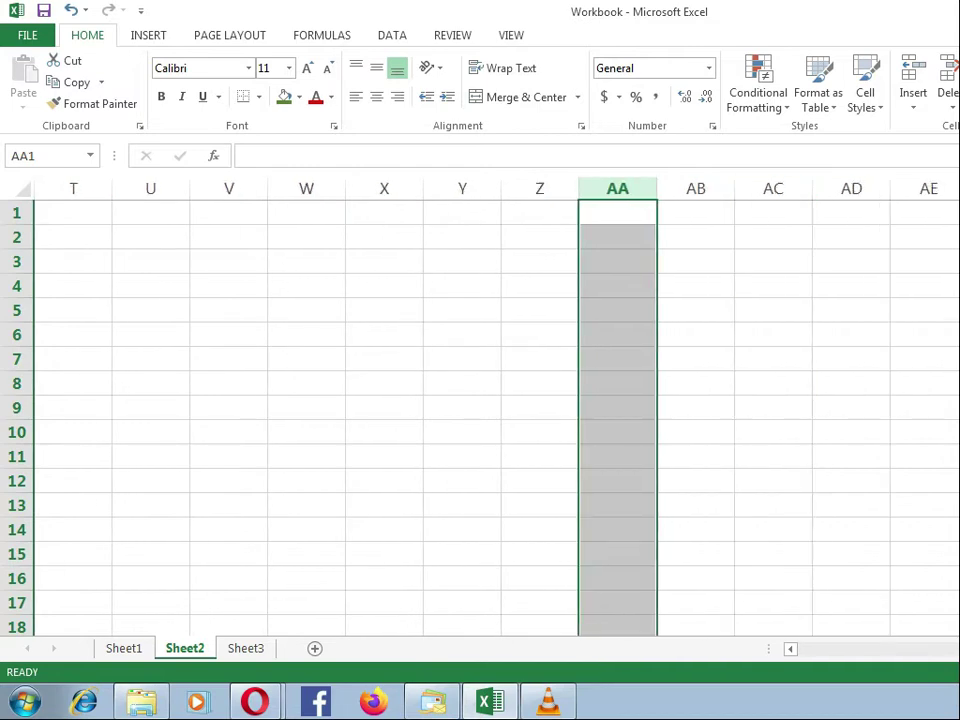
pyautogui.hscroll(3, 480, 400)
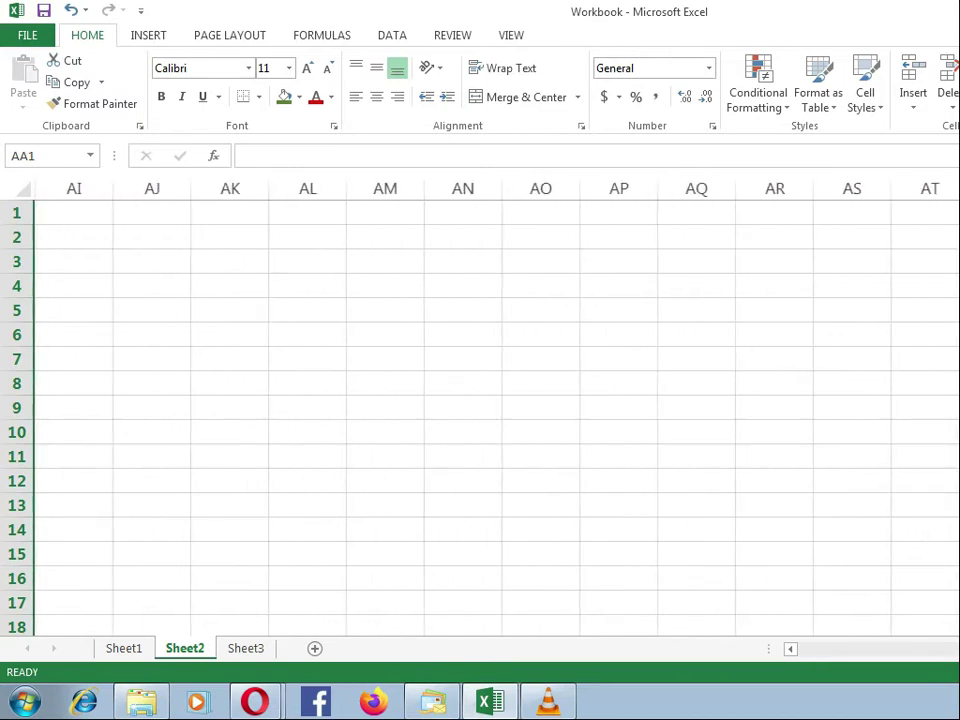
pyautogui.hscroll(3, 480, 400)
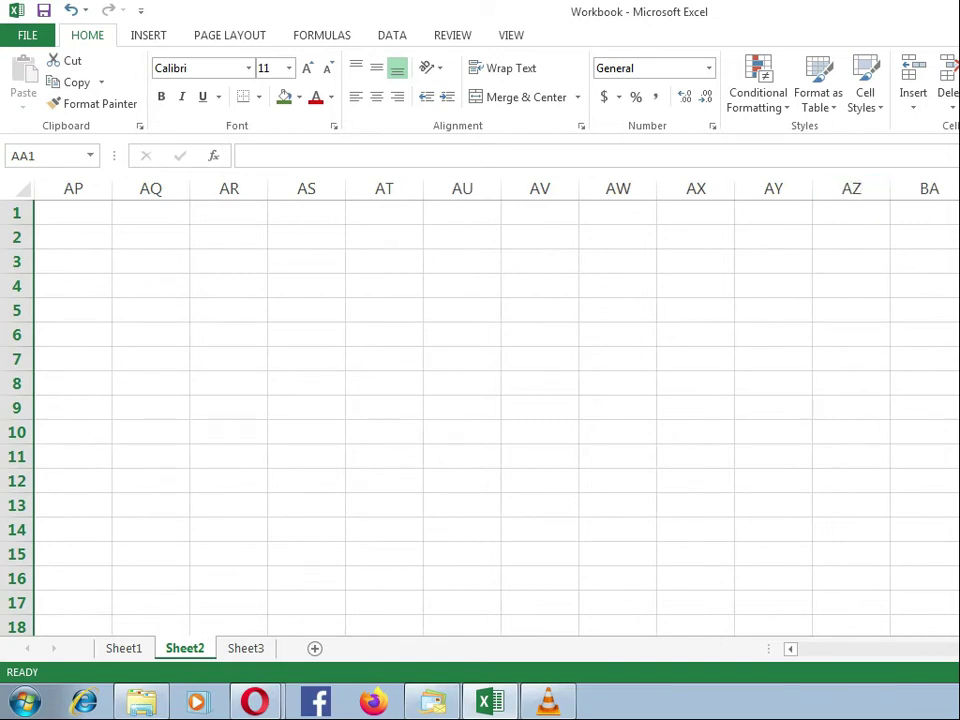
pyautogui.click(958, 213)
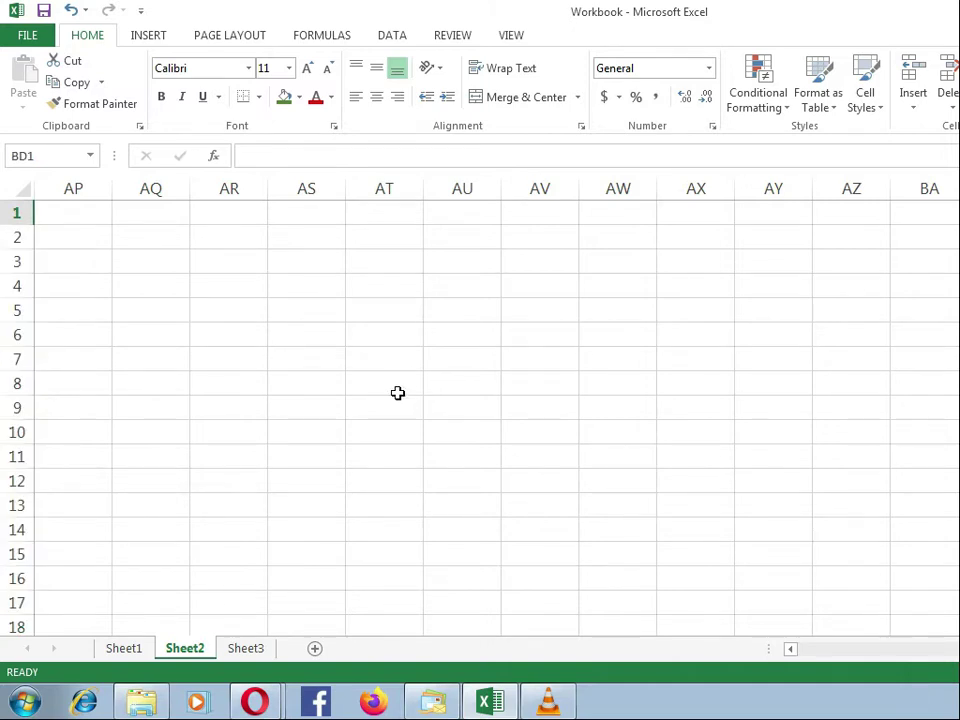
pyautogui.hotkey('ctrl', 'Home')
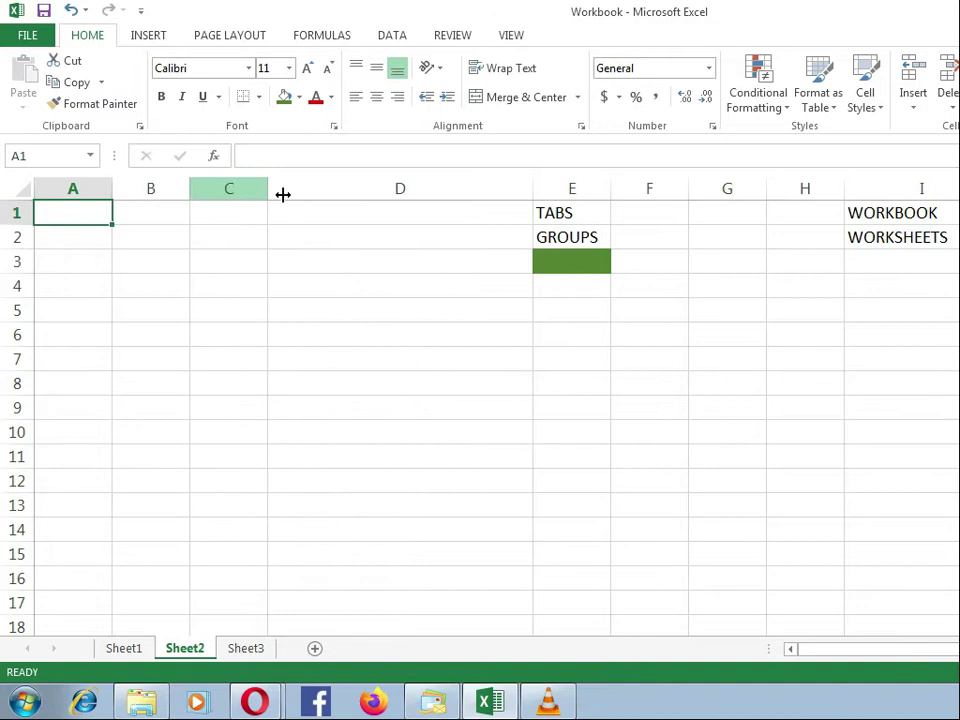
# Step: Select the whole of column E and of row 6 in turn, and enter CELL where they intersect in cell E6
pyautogui.click(566, 189)
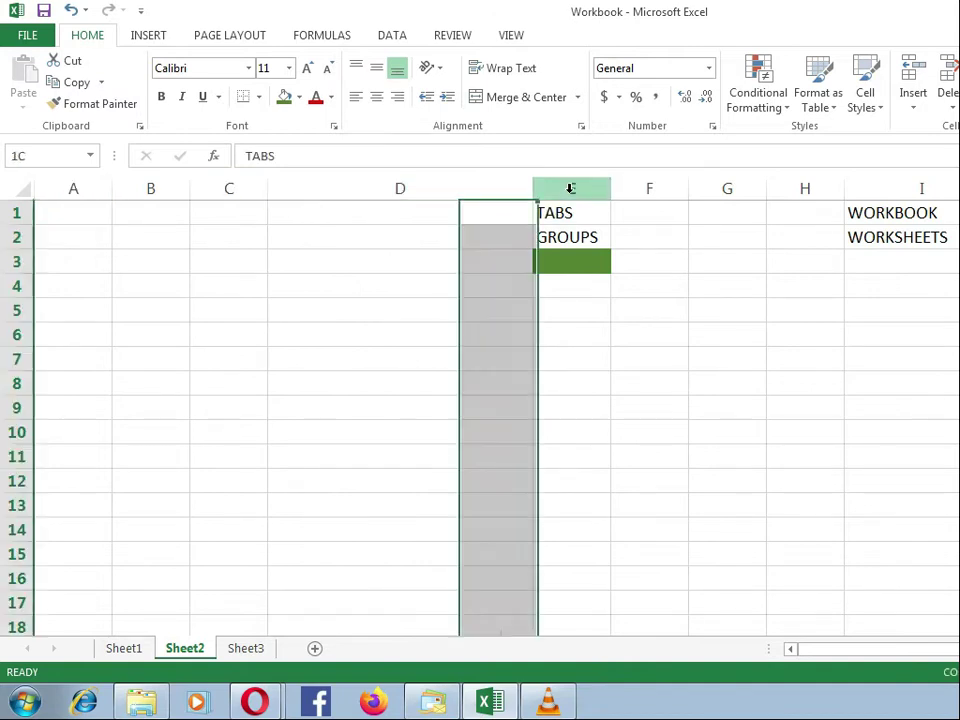
pyautogui.click(15, 334)
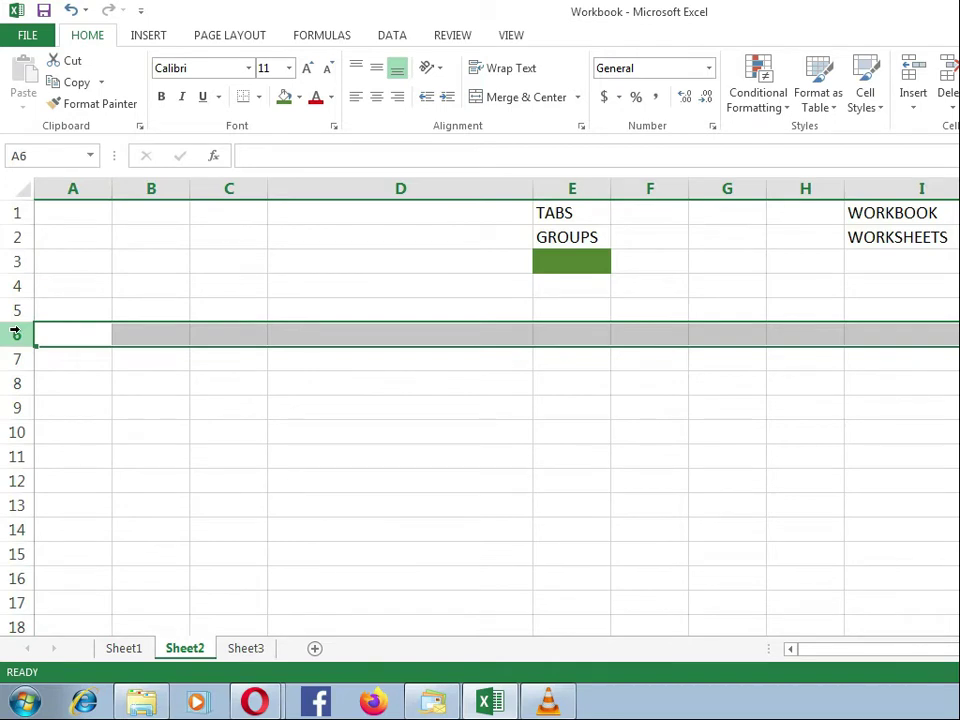
pyautogui.click(568, 334)
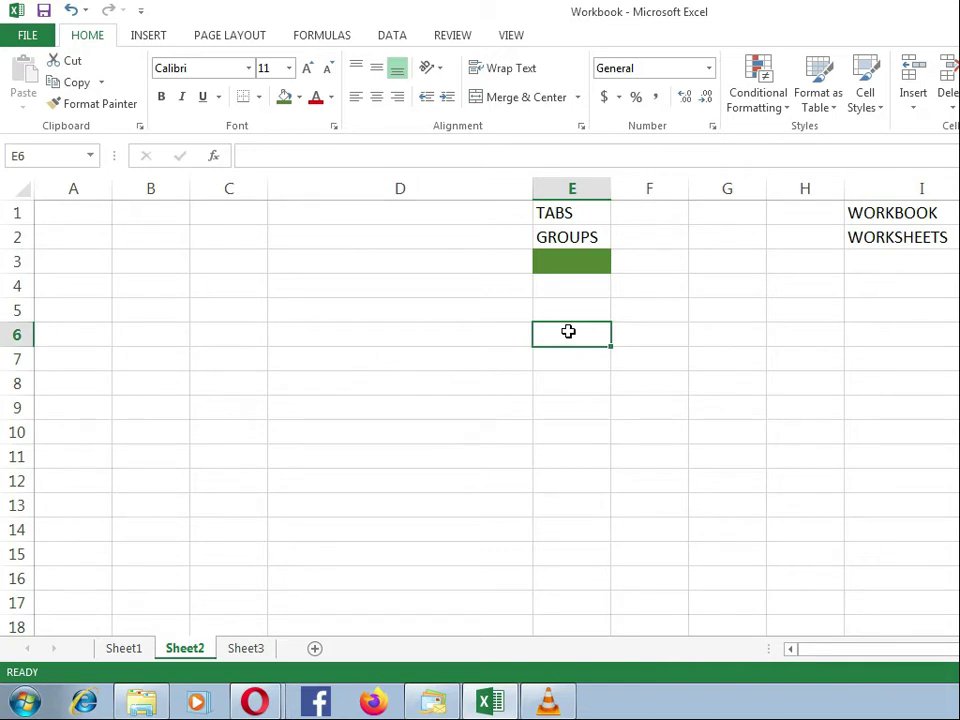
pyautogui.write('CELL')
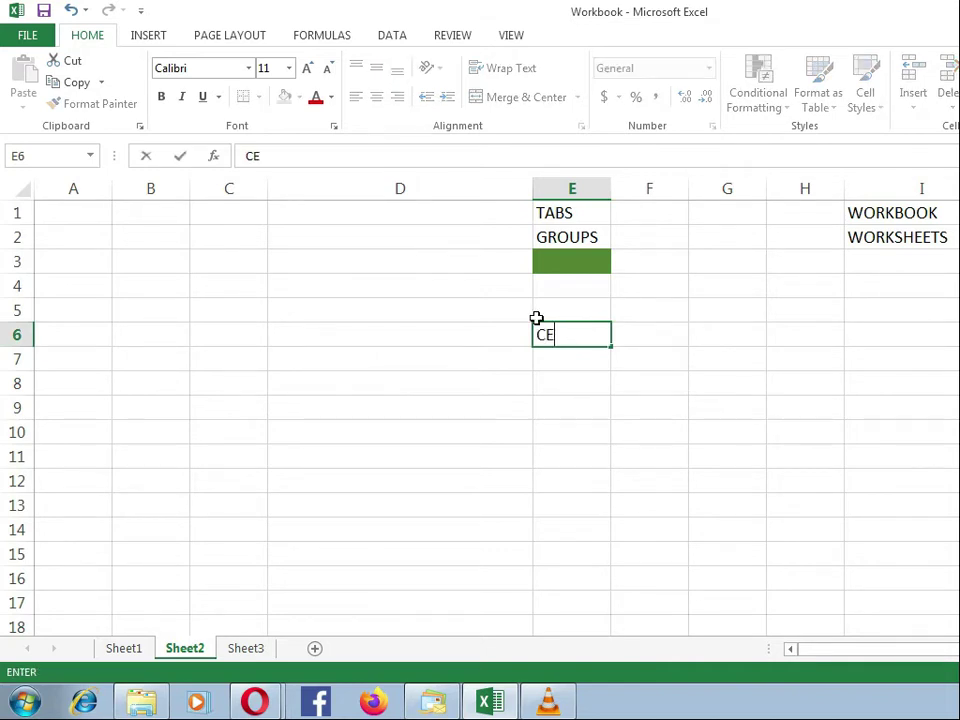
pyautogui.press('Return')
pyautogui.press('Up')
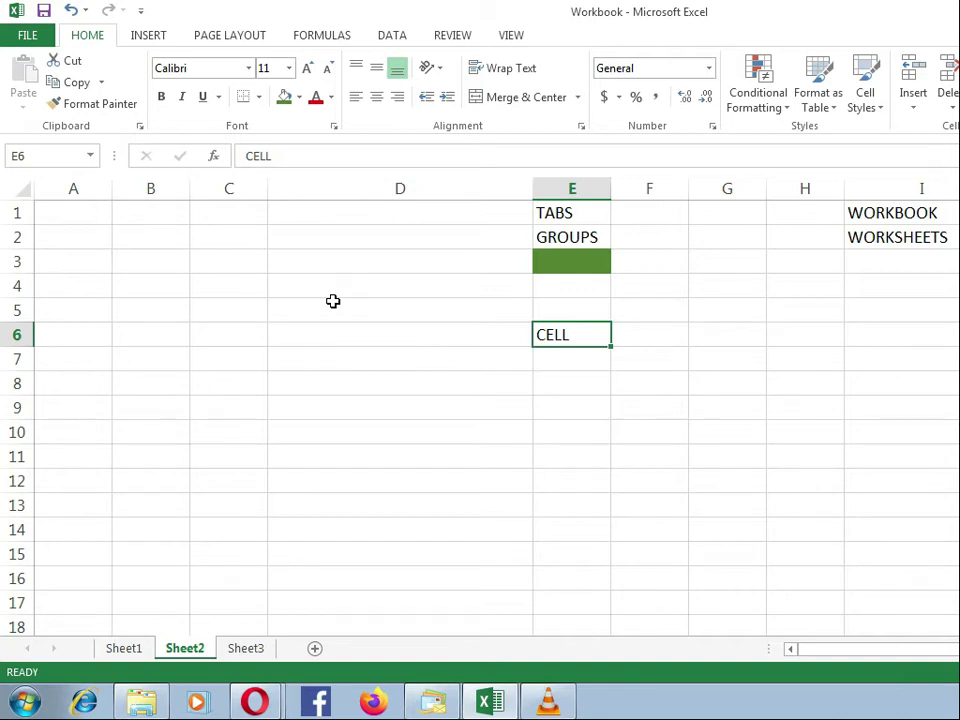
# Step: Enter the number 35 in cell E8 and reselect the cell to view its content
pyautogui.press('Down')
pyautogui.press('Down')
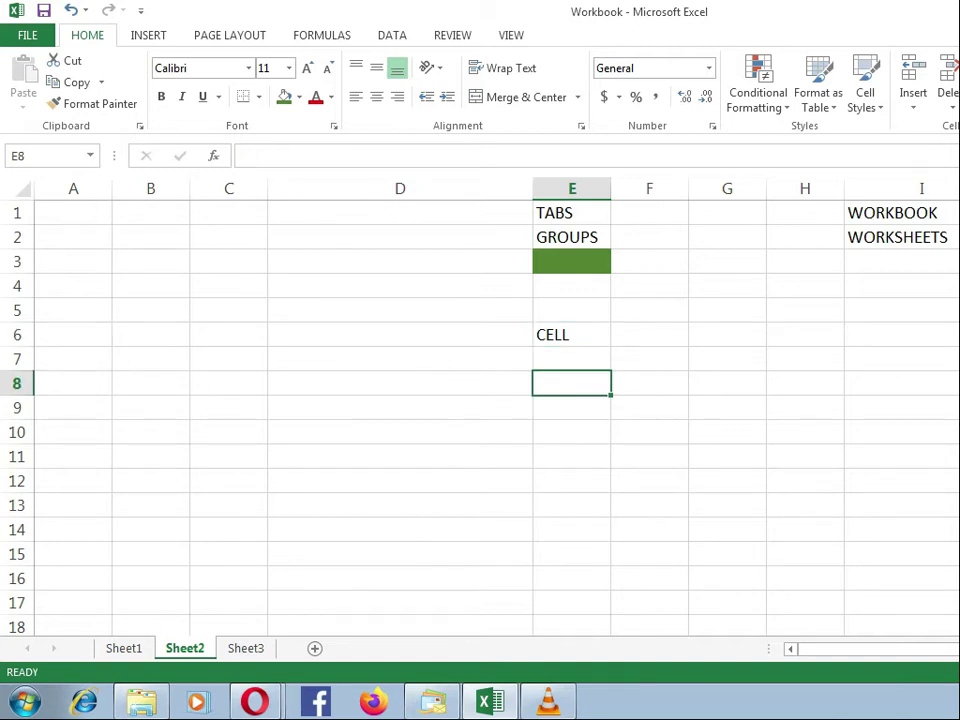
pyautogui.write('35')
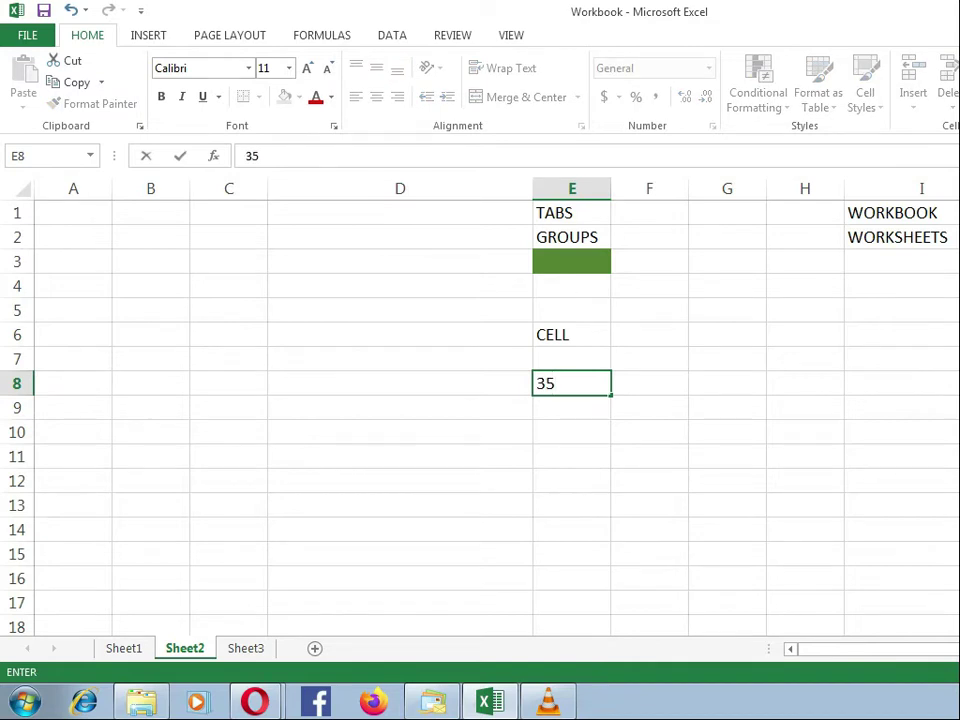
pyautogui.press('Return')
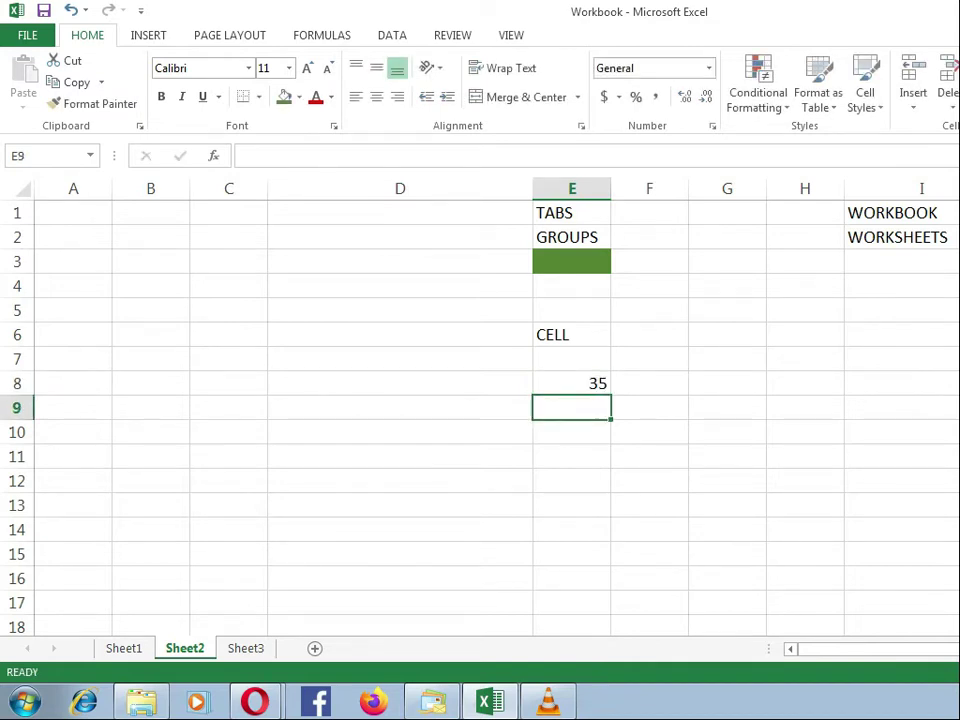
pyautogui.click(553, 388)
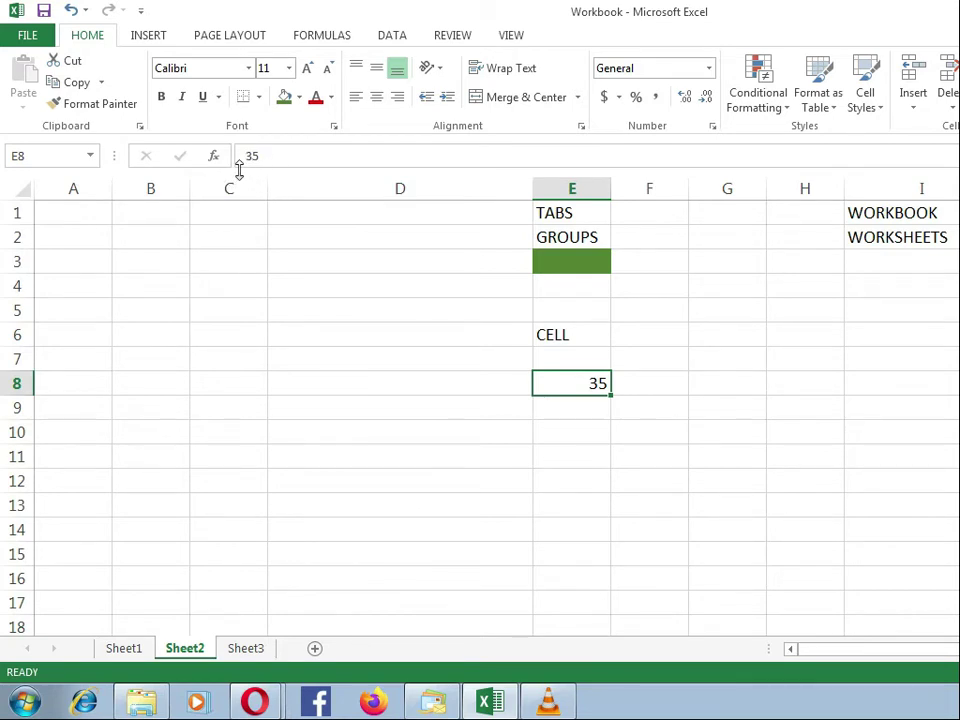
# Step: Enter the formula =15+20 in cell E9
pyautogui.click(561, 407)
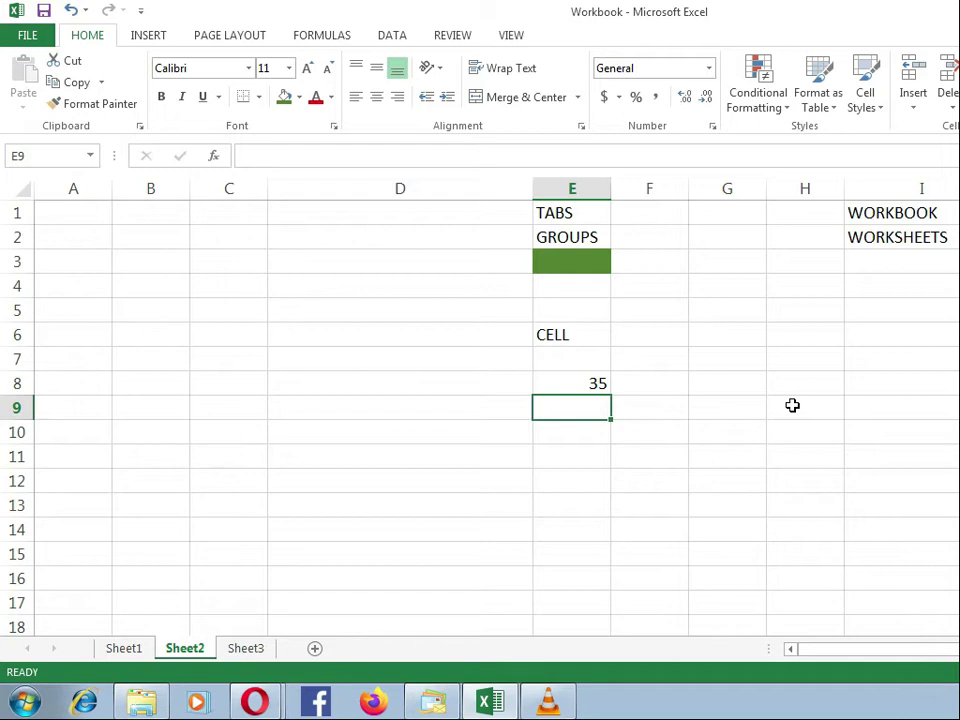
pyautogui.write('=')
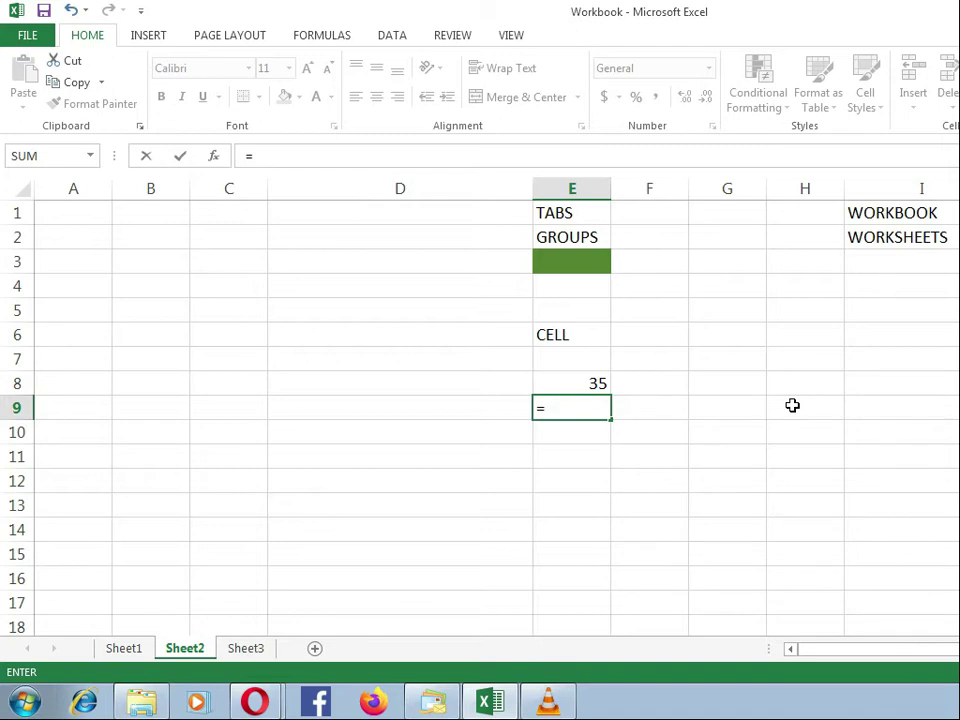
pyautogui.write('15+20')
pyautogui.press('Return')
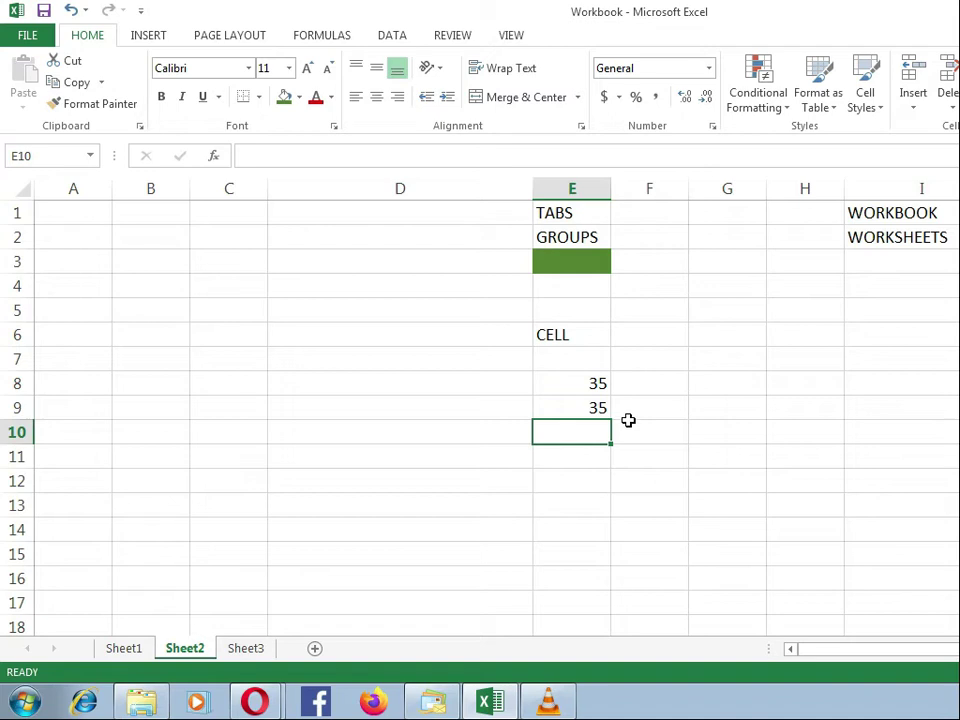
# Step: Compare the underlying contents of cells E8 and E9, and look briefly at the budget on Sheet1 before returning to Sheet2
pyautogui.click(588, 383)
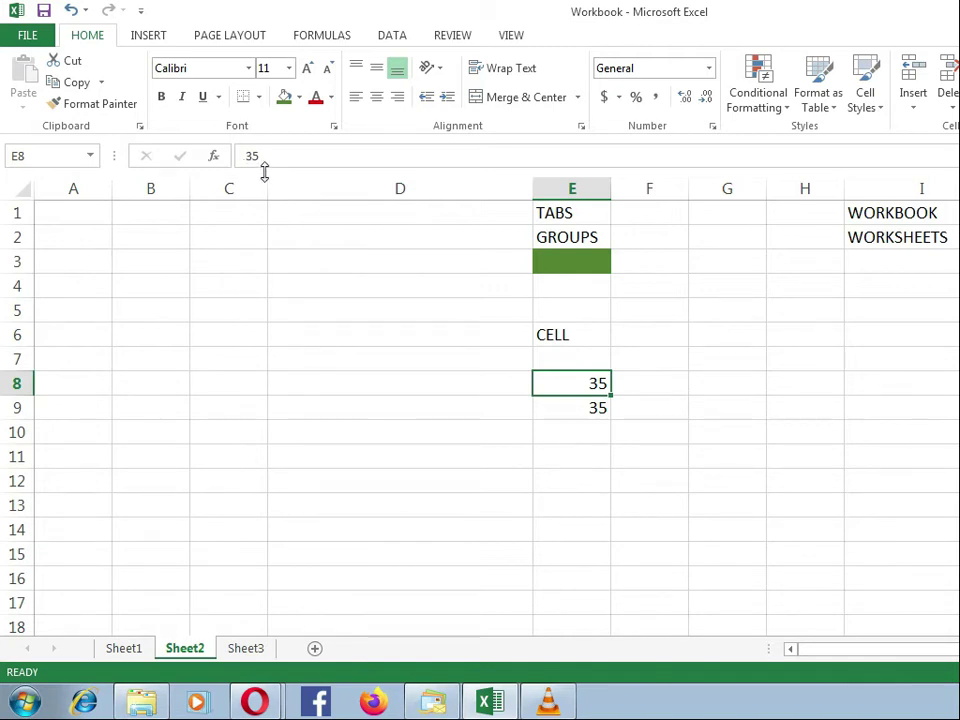
pyautogui.click(548, 406)
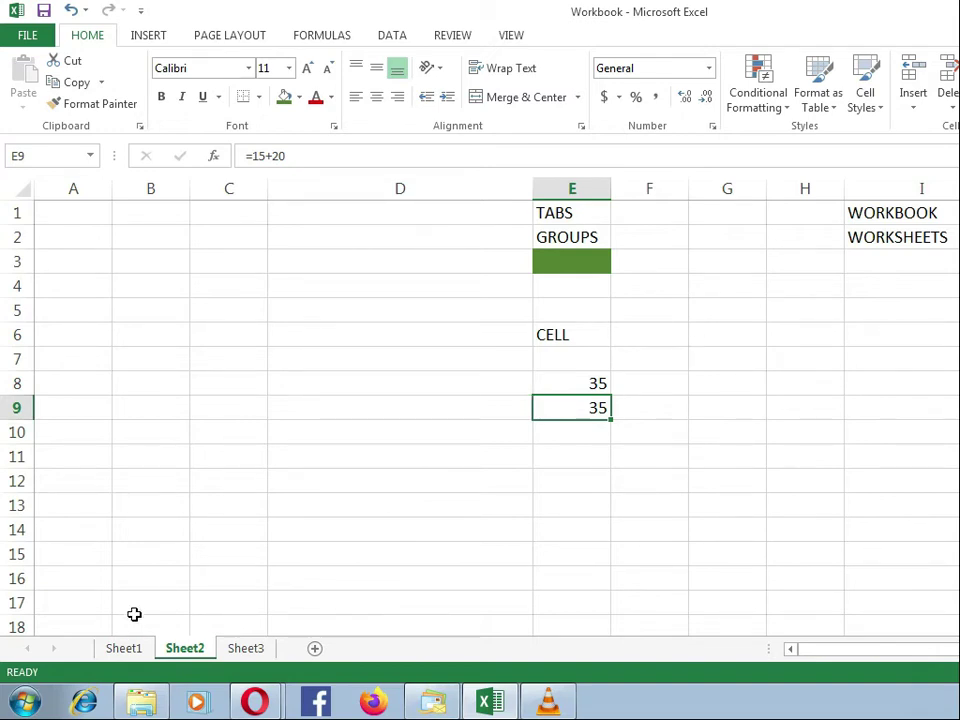
pyautogui.click(130, 656)
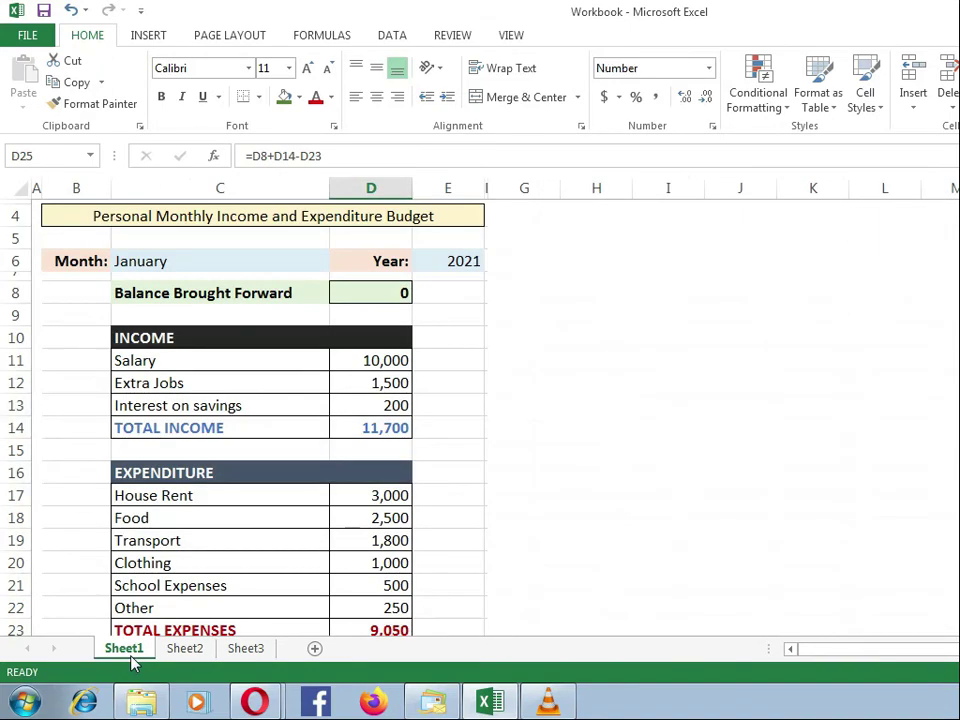
pyautogui.click(195, 655)
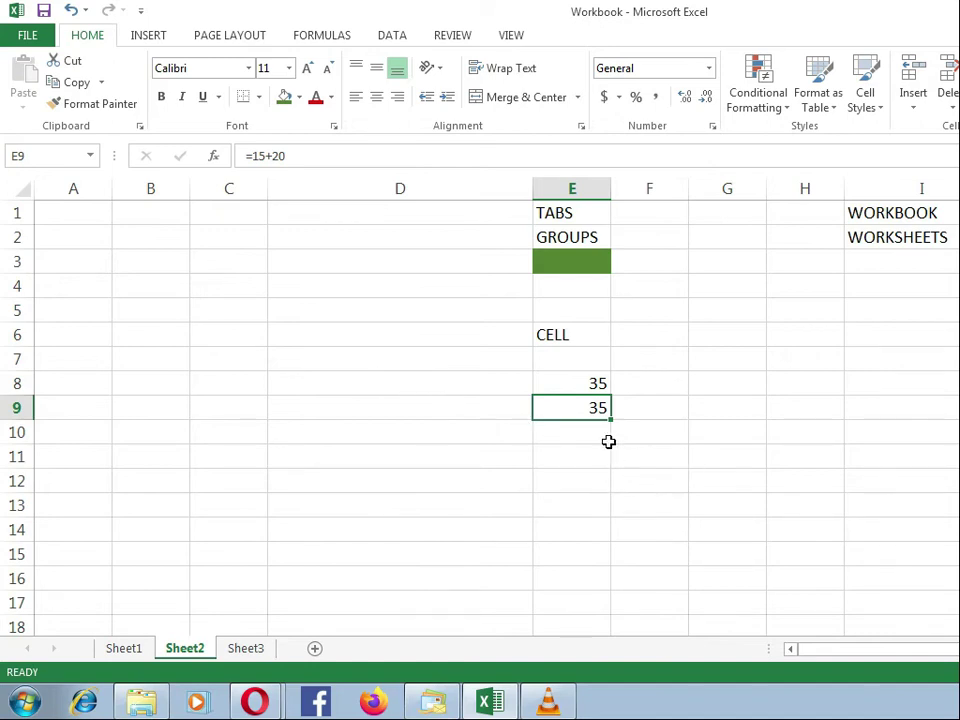
pyautogui.write('A')
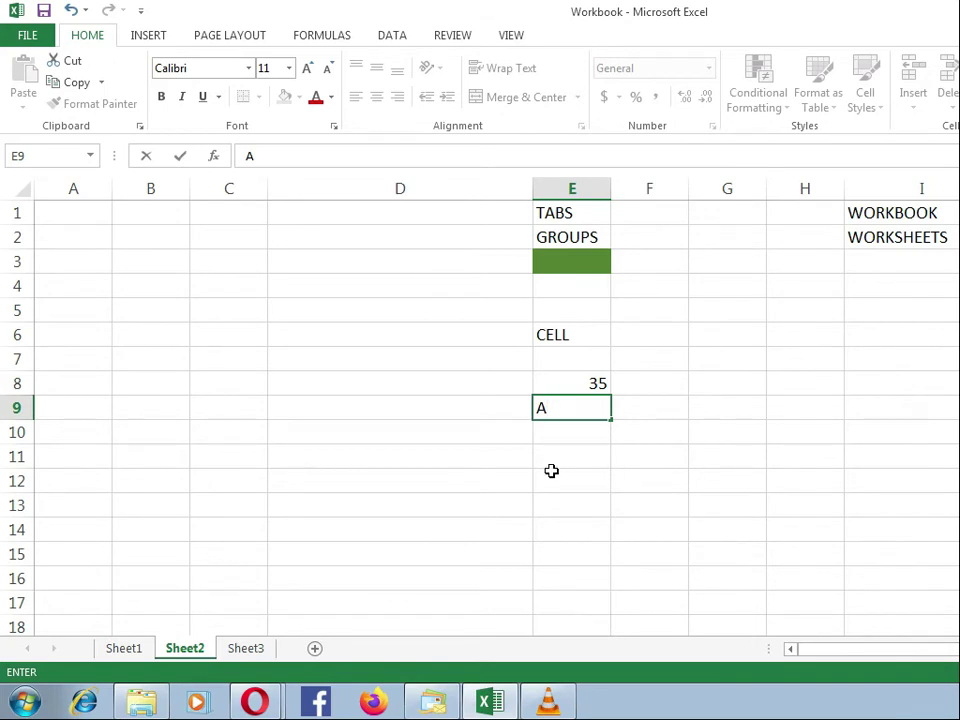
pyautogui.press('Escape')
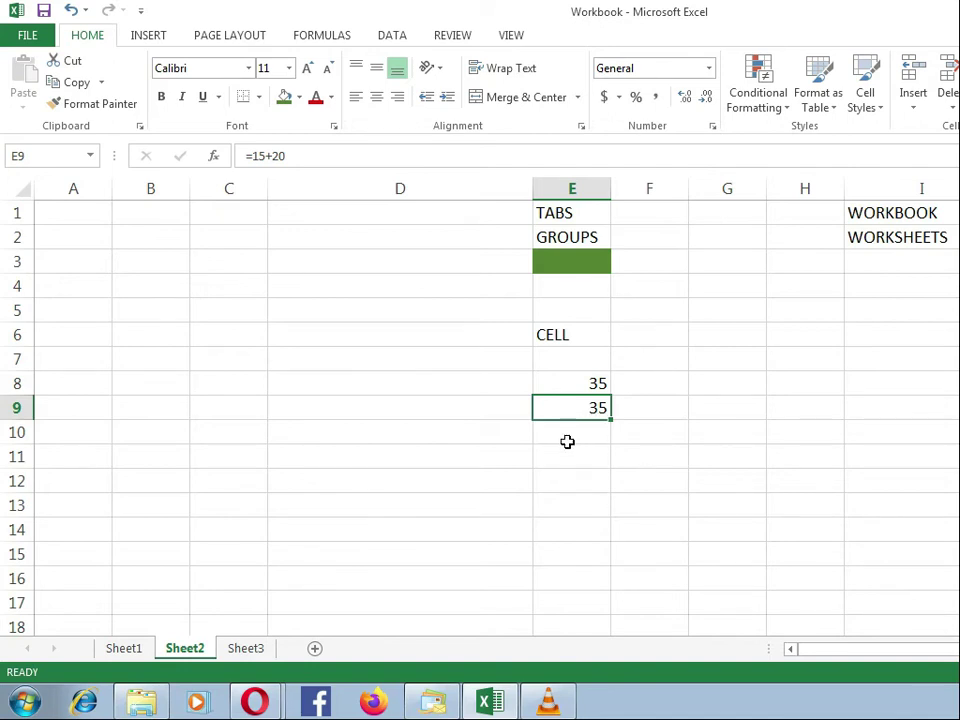
pyautogui.press('BackSpace')
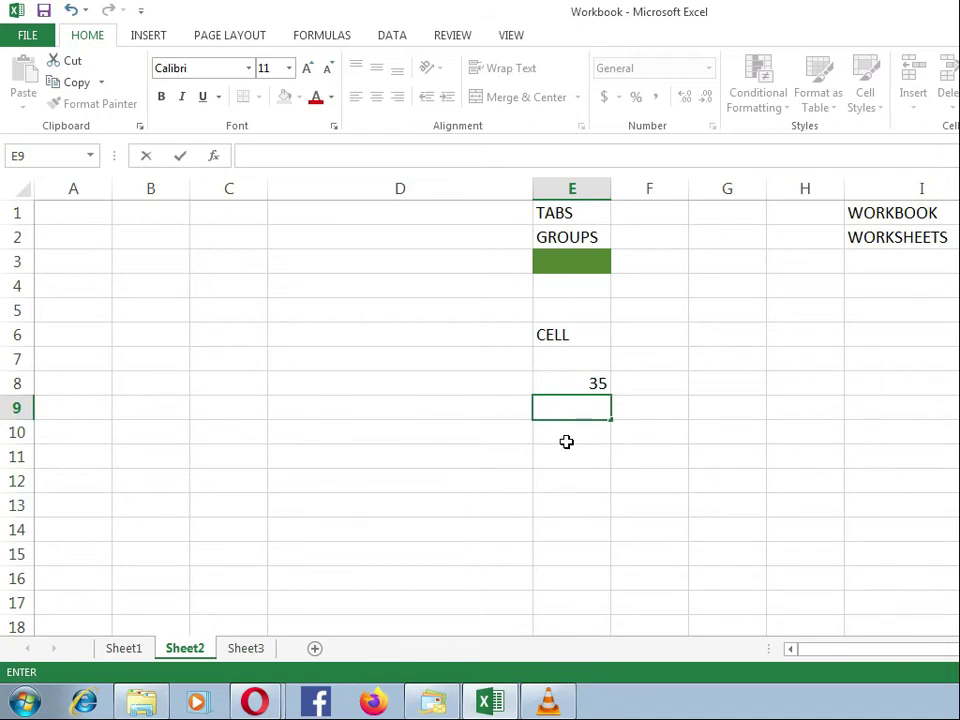
pyautogui.press('Escape')
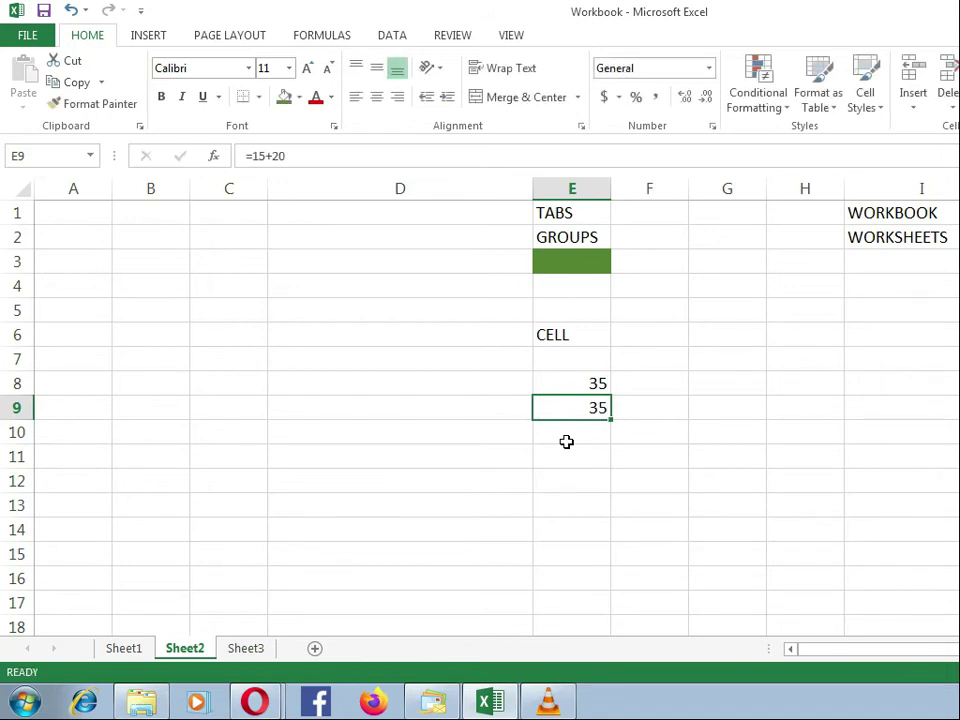
# Step: Overwrite the formula in cell E9 with the letter A, and replace that letter with the word Namibian
pyautogui.write('A')
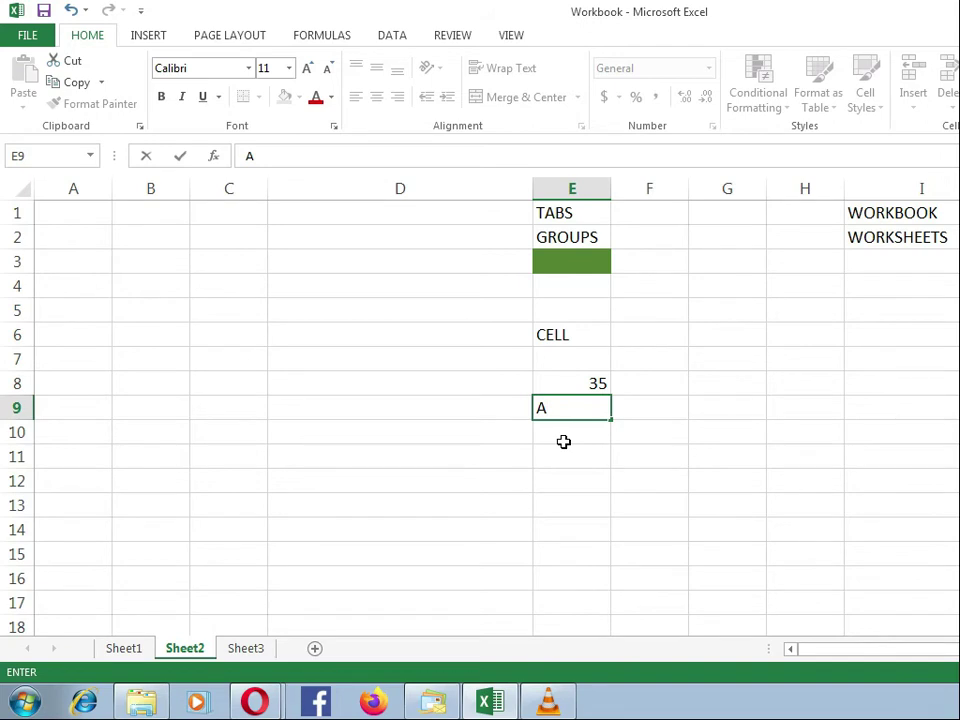
pyautogui.press('Return')
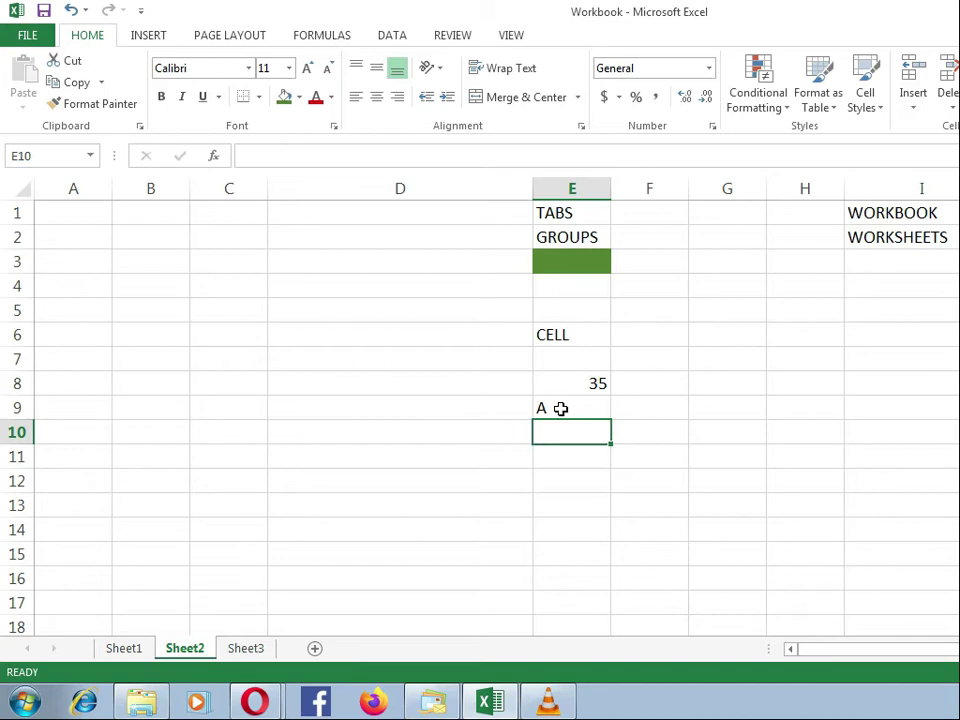
pyautogui.click(560, 406)
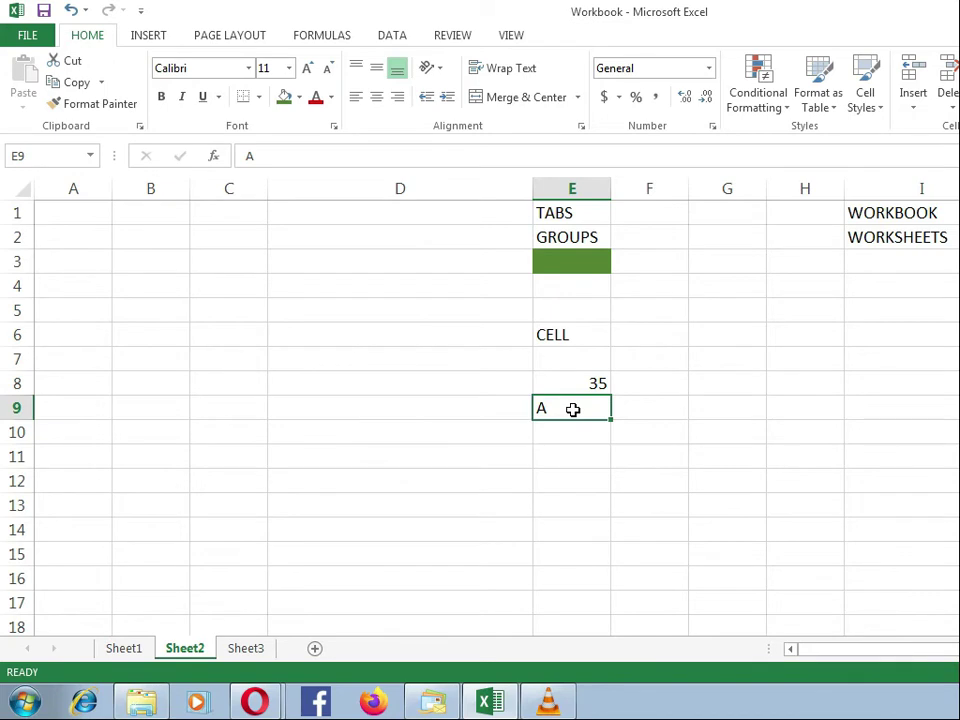
pyautogui.write('Nami')
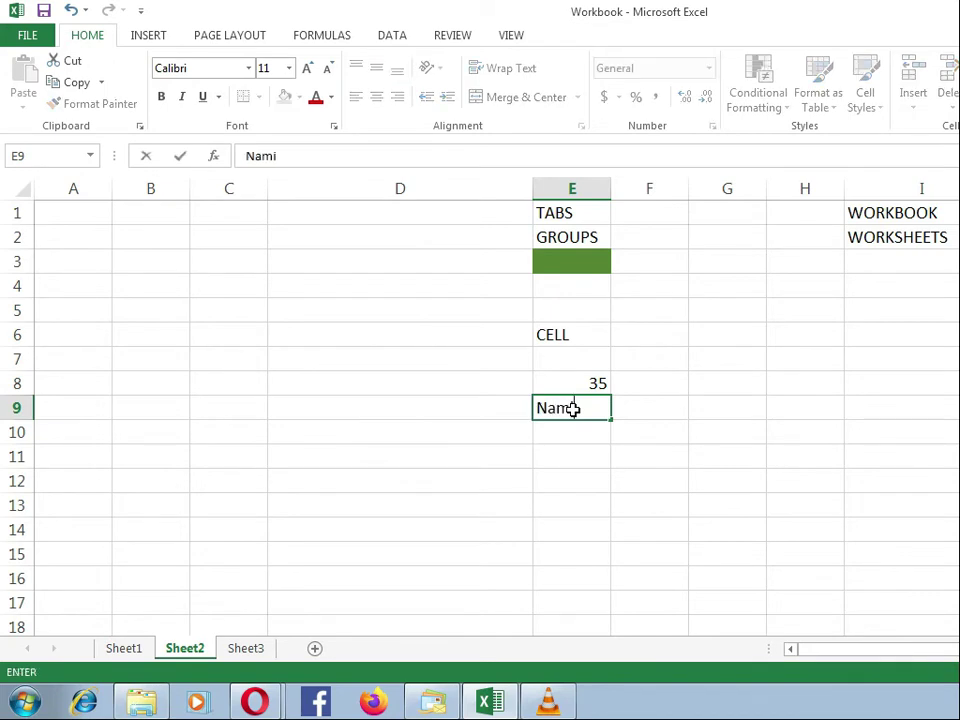
pyautogui.write('bian')
pyautogui.press('Return')
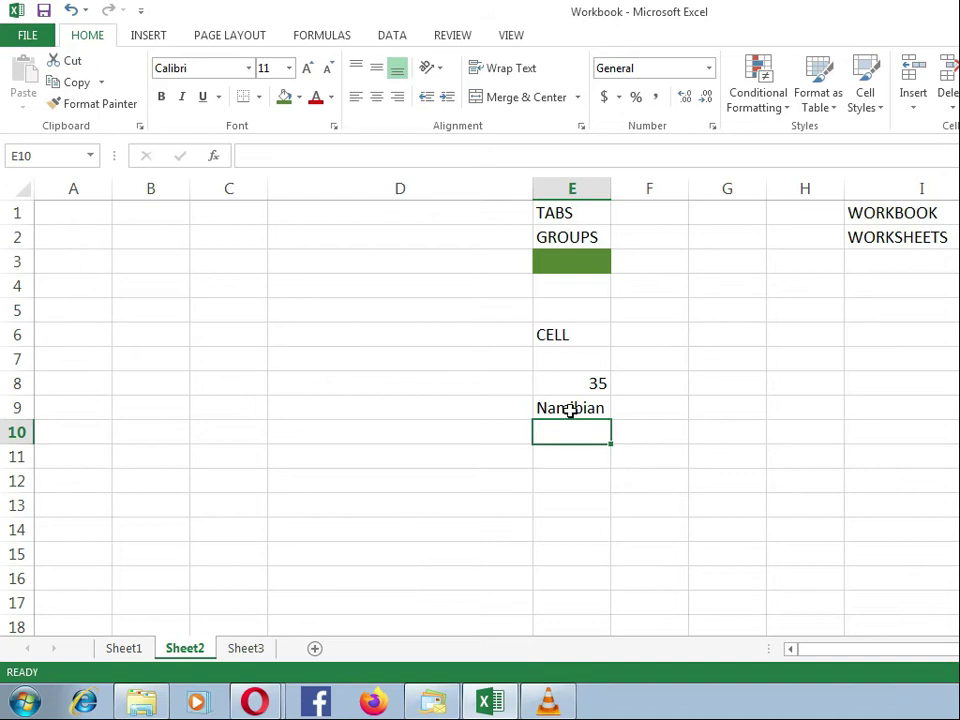
# Step: Retype the whole entry in cell E9 as Namibian Flag, and undo that replacement
pyautogui.click(570, 408)
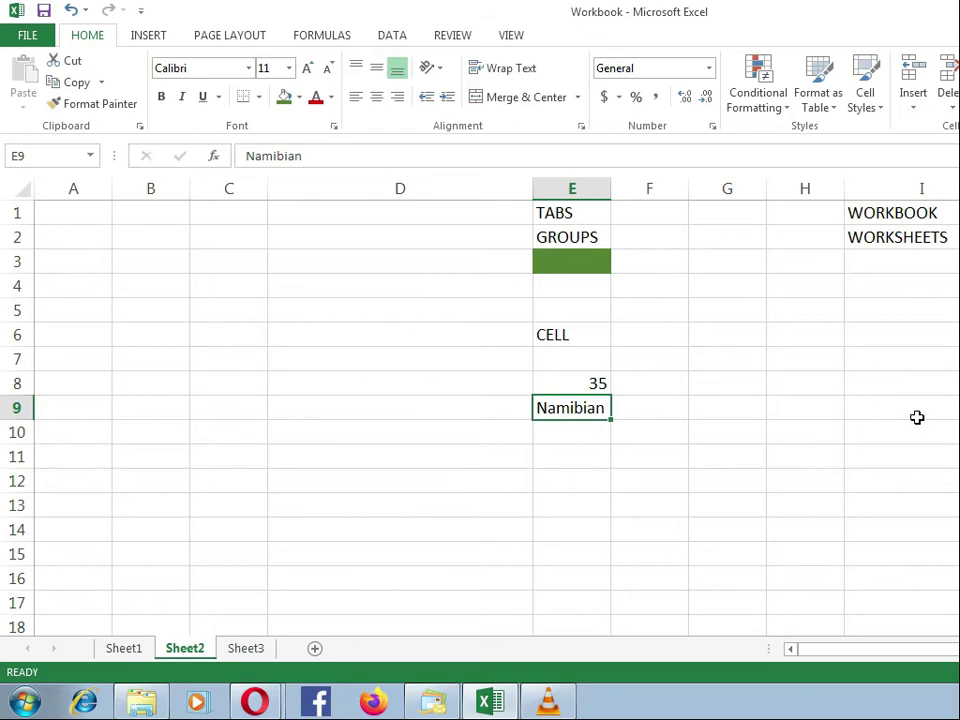
pyautogui.write('Na')
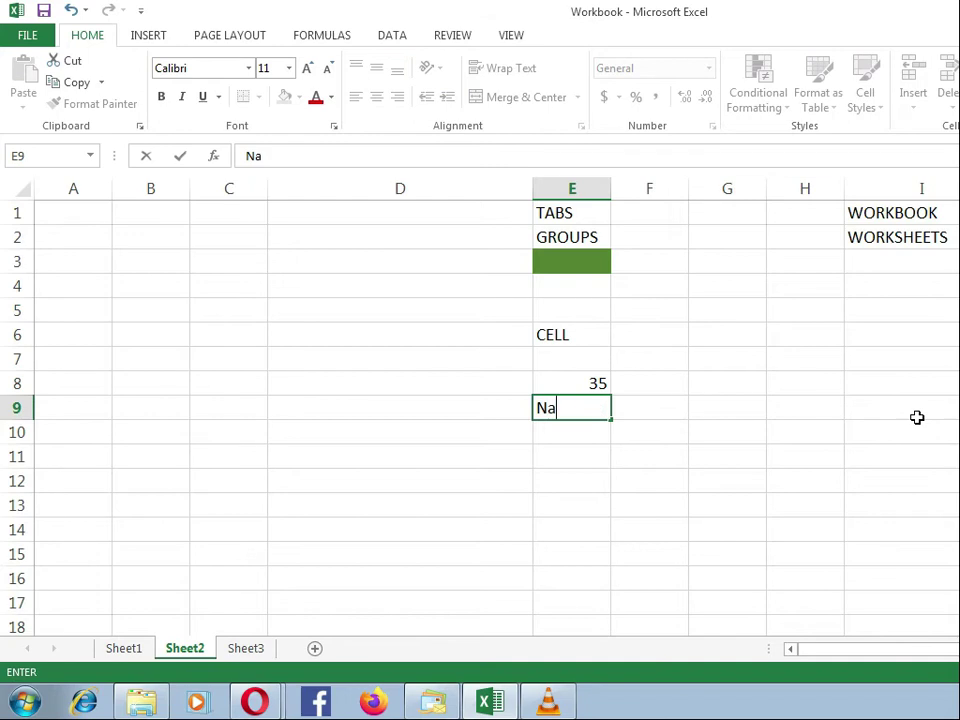
pyautogui.write('mibian Flag')
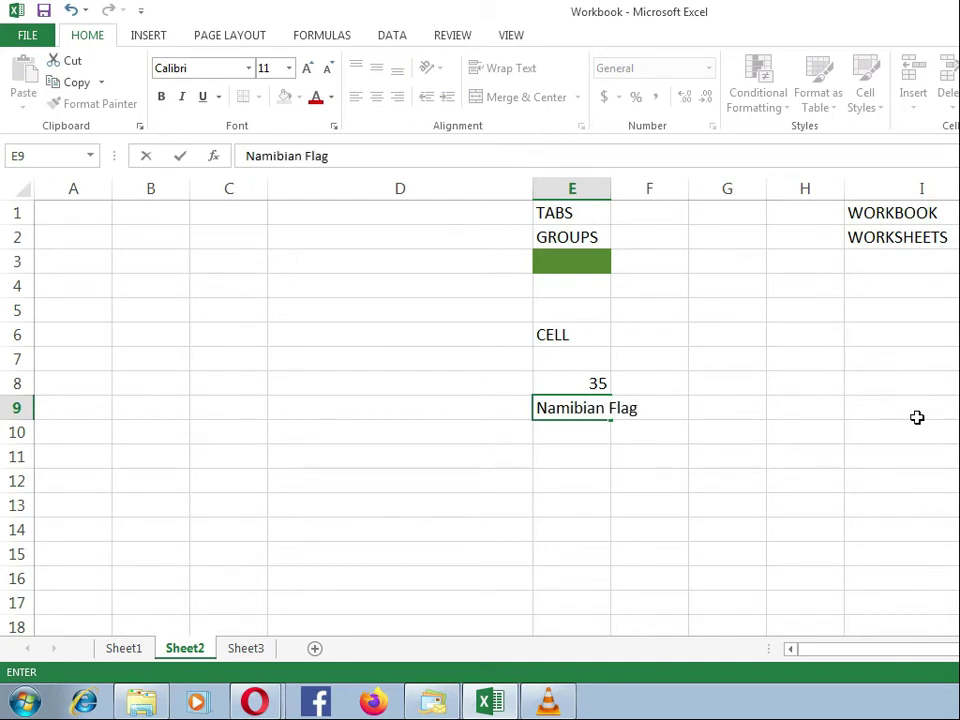
pyautogui.press('Return')
pyautogui.click(574, 408)
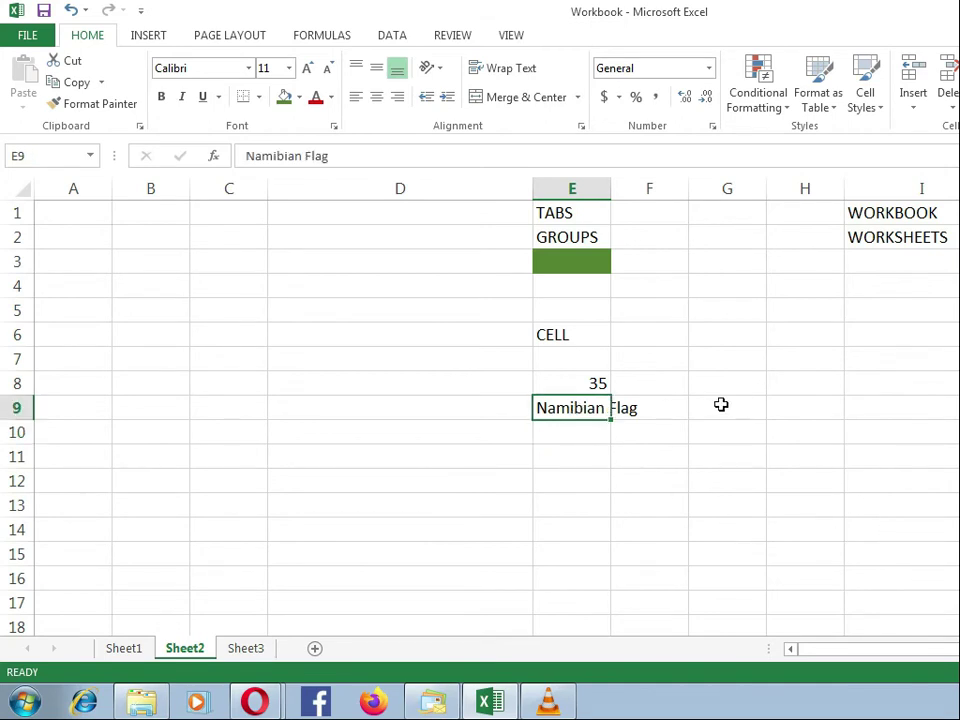
pyautogui.hotkey('ctrl', 'z')
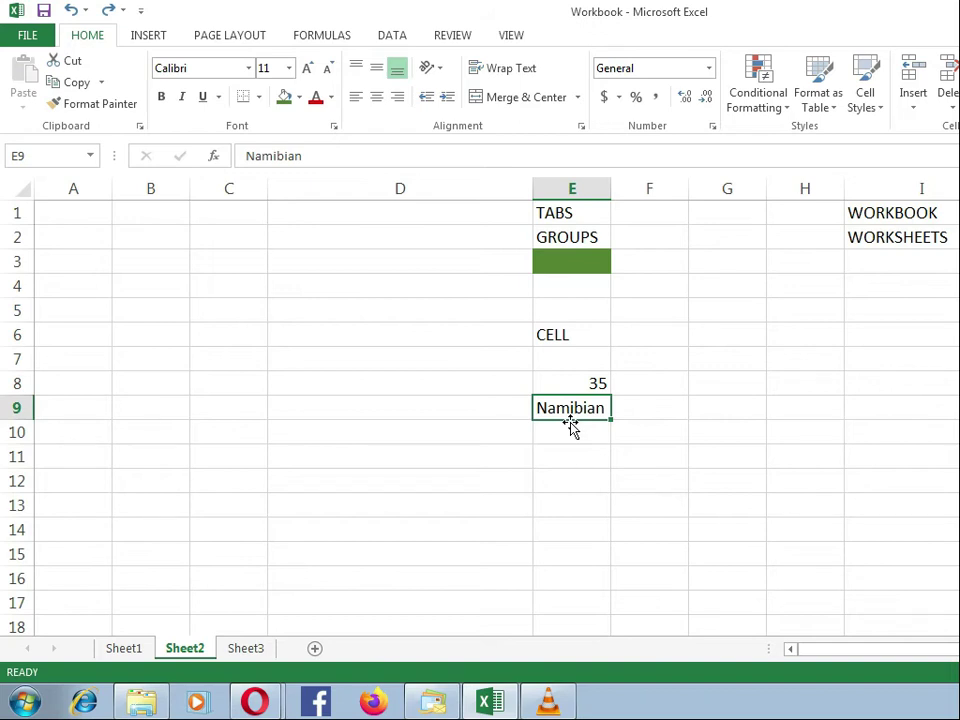
# Step: Edit the existing text in cell E9, adding the word Flag after Namibian without retyping the entry
pyautogui.click(303, 155)
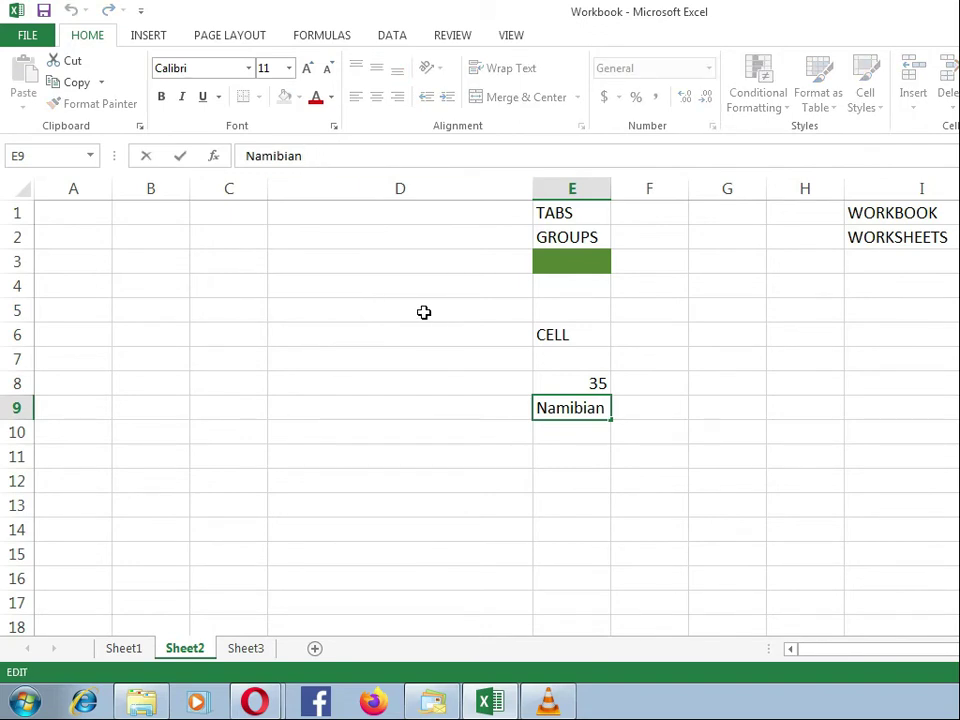
pyautogui.write('F')
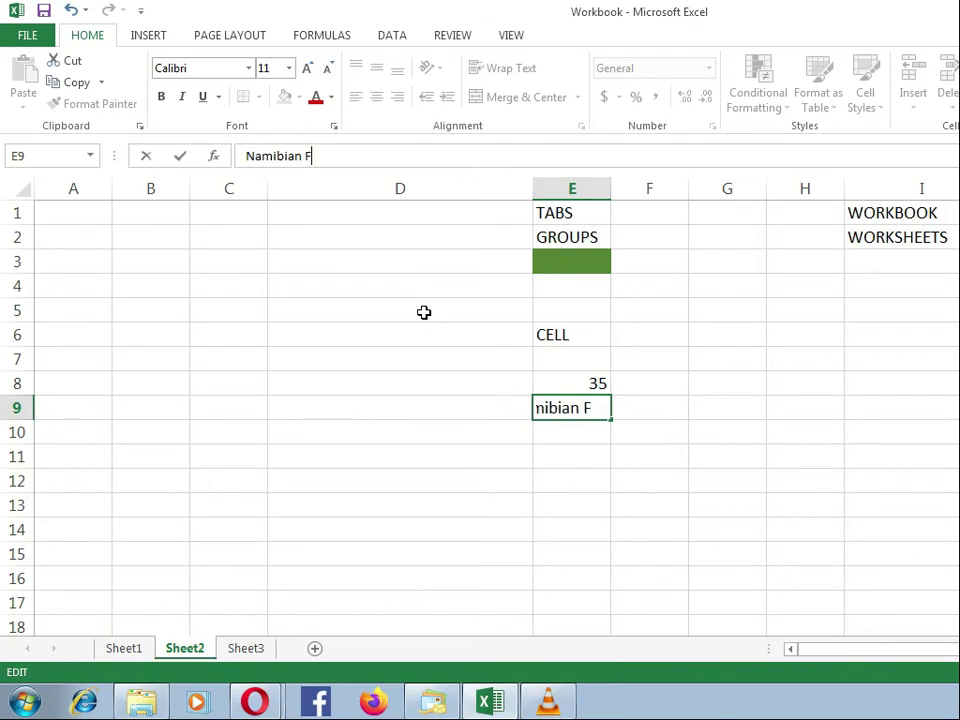
pyautogui.write('lag')
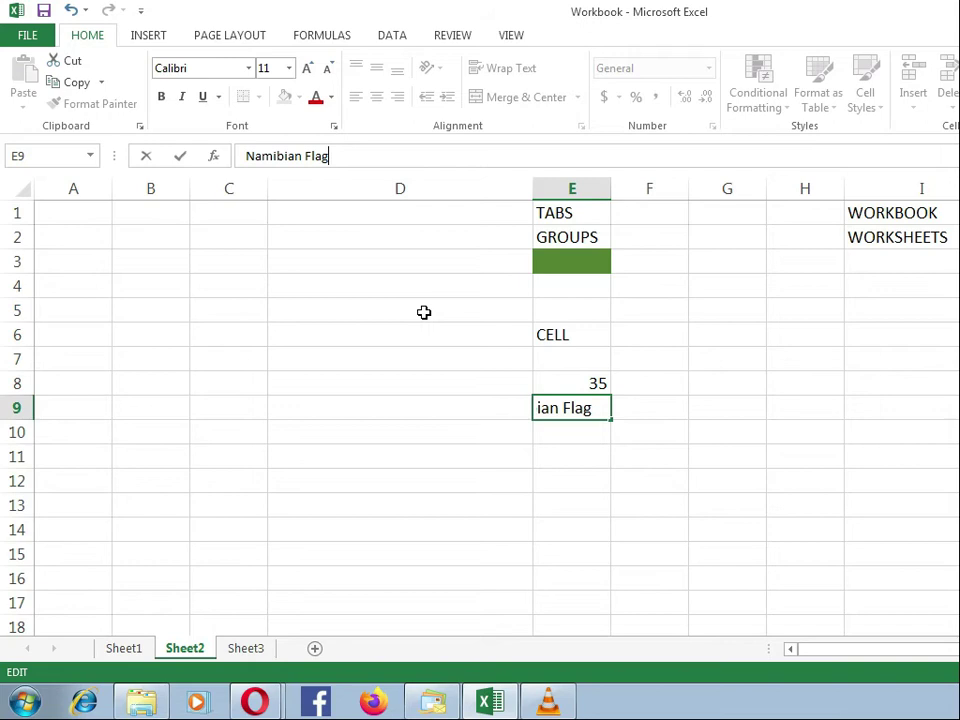
pyautogui.press('Return')
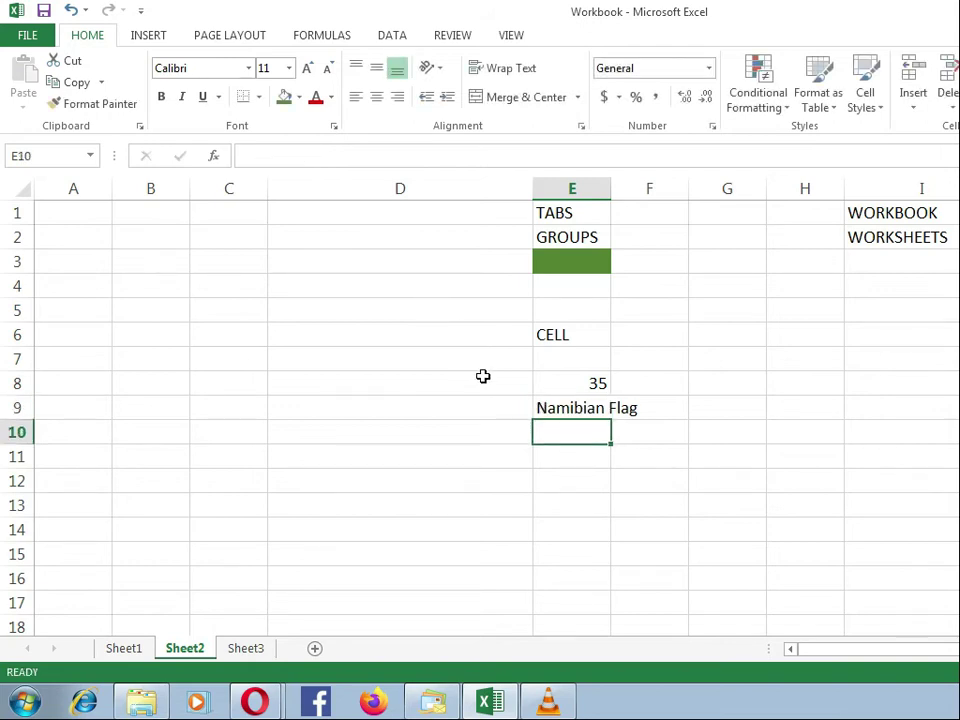
# Step: Undo the last edit in cell E9, and add the word Flag after Namibian again by editing inside the cell
pyautogui.hotkey('ctrl', 'z')
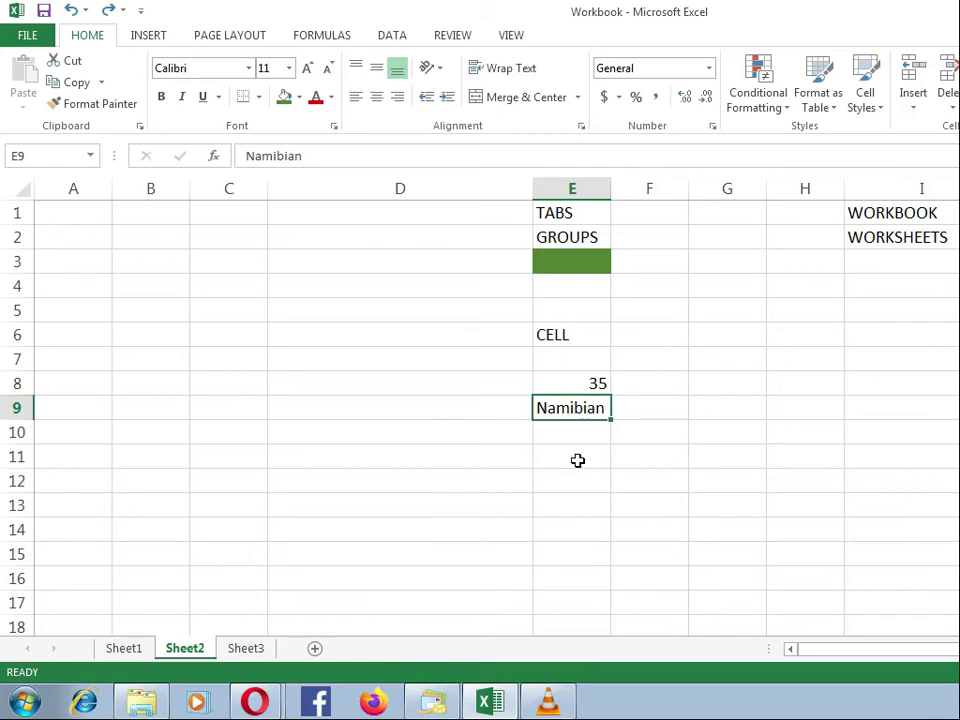
pyautogui.doubleClick(565, 405)
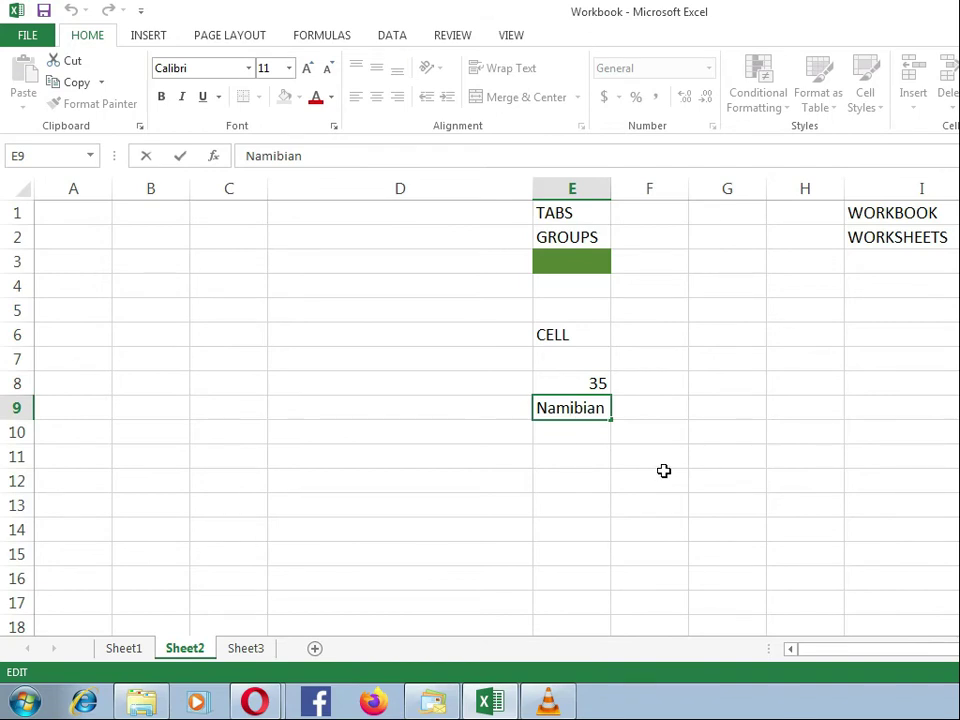
pyautogui.press('Right')
pyautogui.press('Right')
pyautogui.press('Right')
pyautogui.press('Right')
pyautogui.press('Right')
pyautogui.write('Flag')
pyautogui.press('Return')
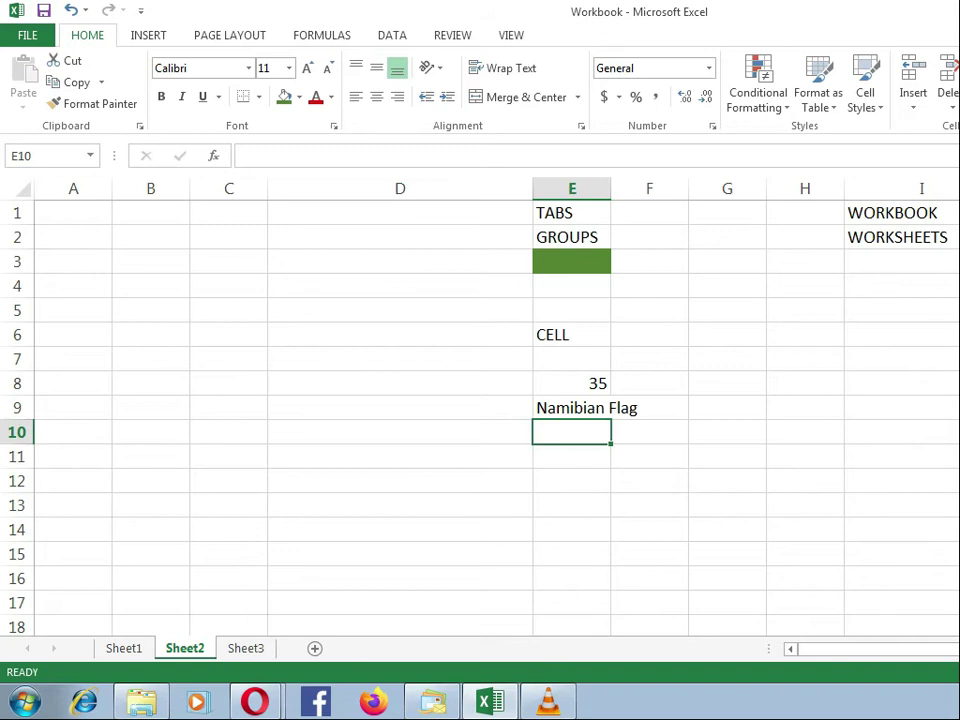
# Step: Clear the contents of cells E7 to E11 beneath the CELL label
pyautogui.click(576, 458)
pyautogui.moveTo(576, 446); pyautogui.dragTo(580, 357)
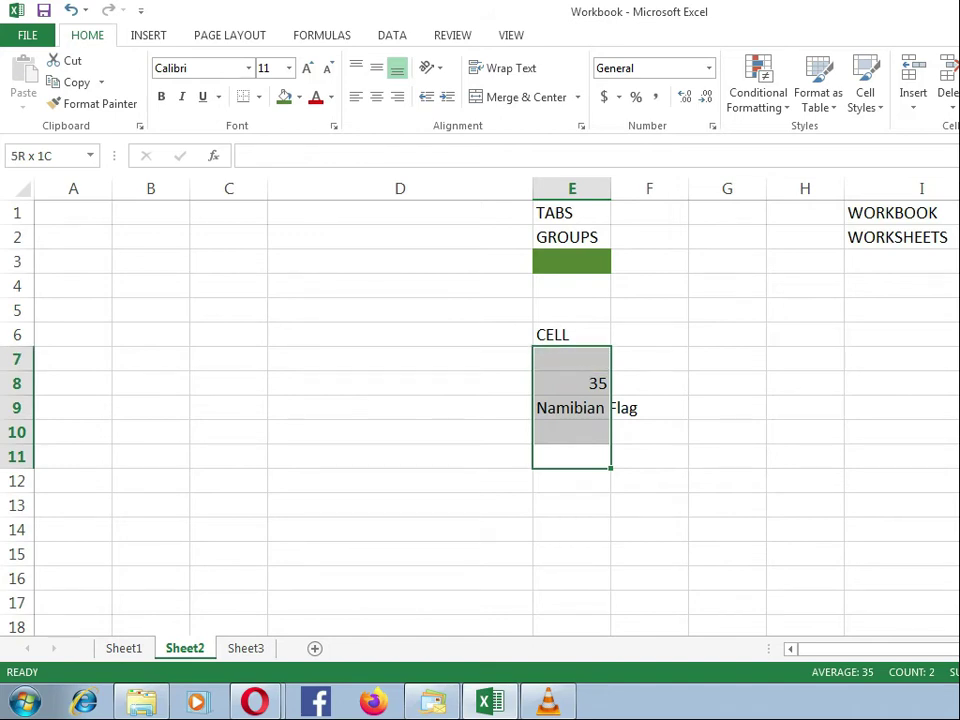
pyautogui.moveTo(580, 357); pyautogui.dragTo(580, 357)
pyautogui.press('Delete')
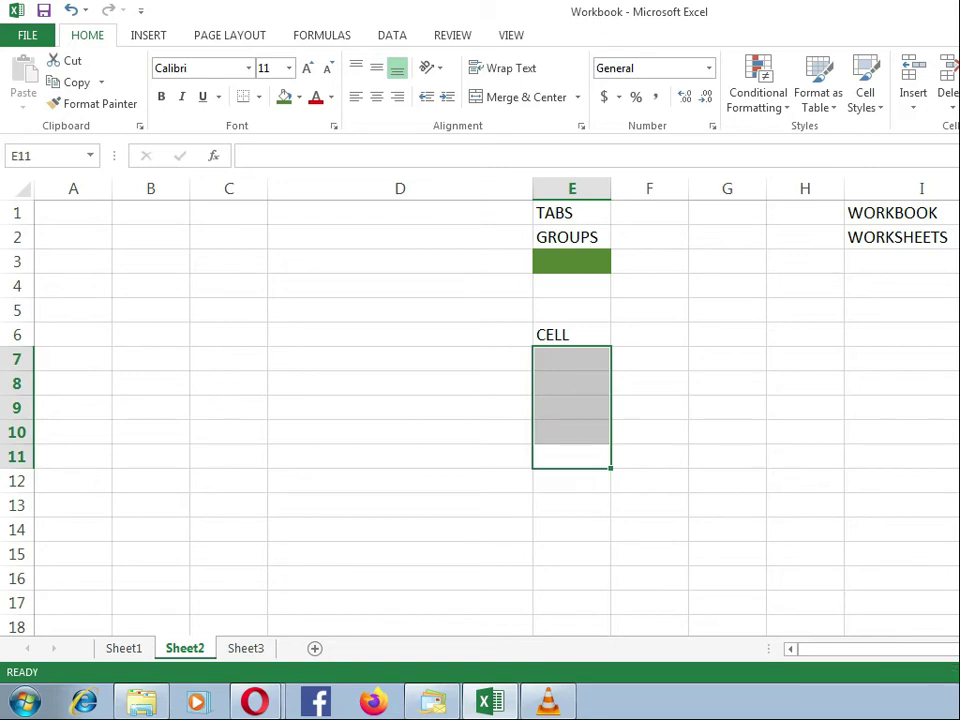
pyautogui.click(558, 355)
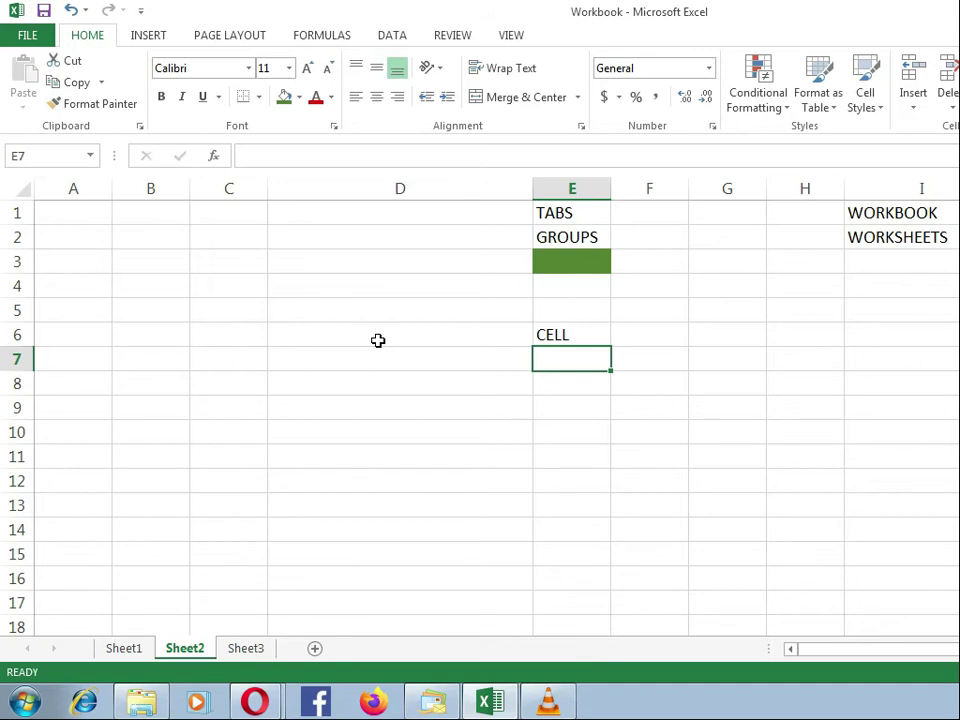
# Step: Enter the headings Test, Name, Age and Address across cells A2 to D2
pyautogui.click(56, 231)
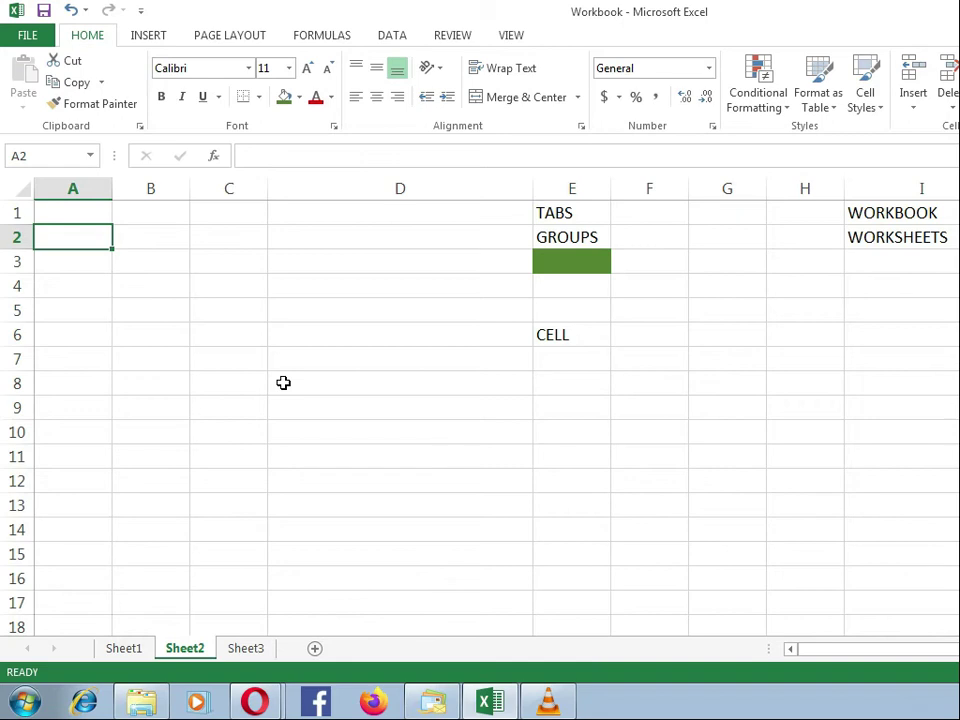
pyautogui.write('T')
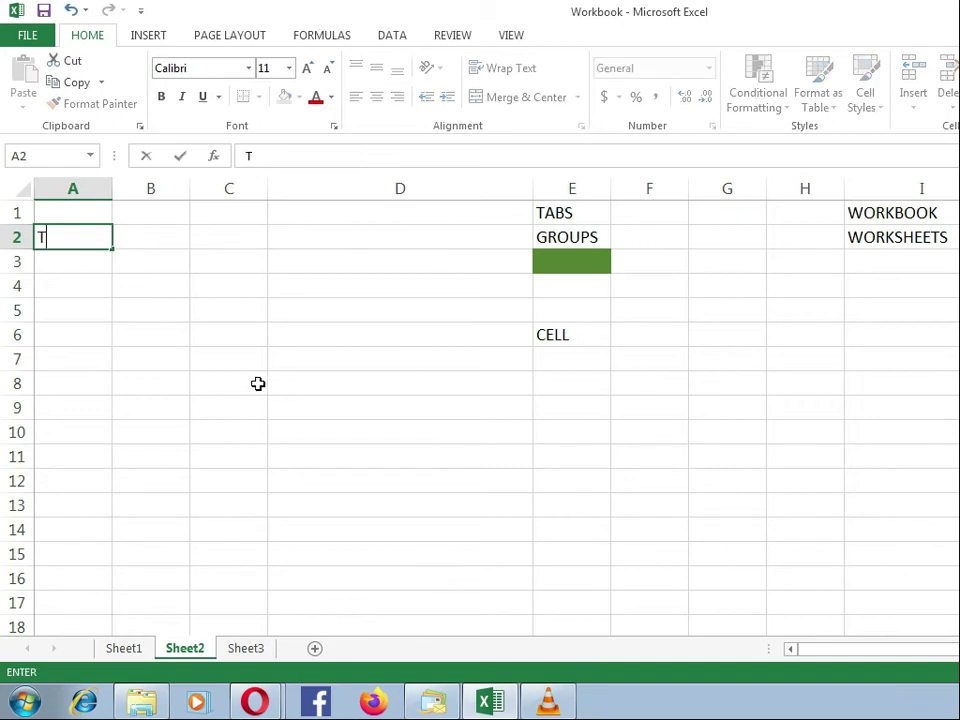
pyautogui.write('est')
pyautogui.press('Tab')
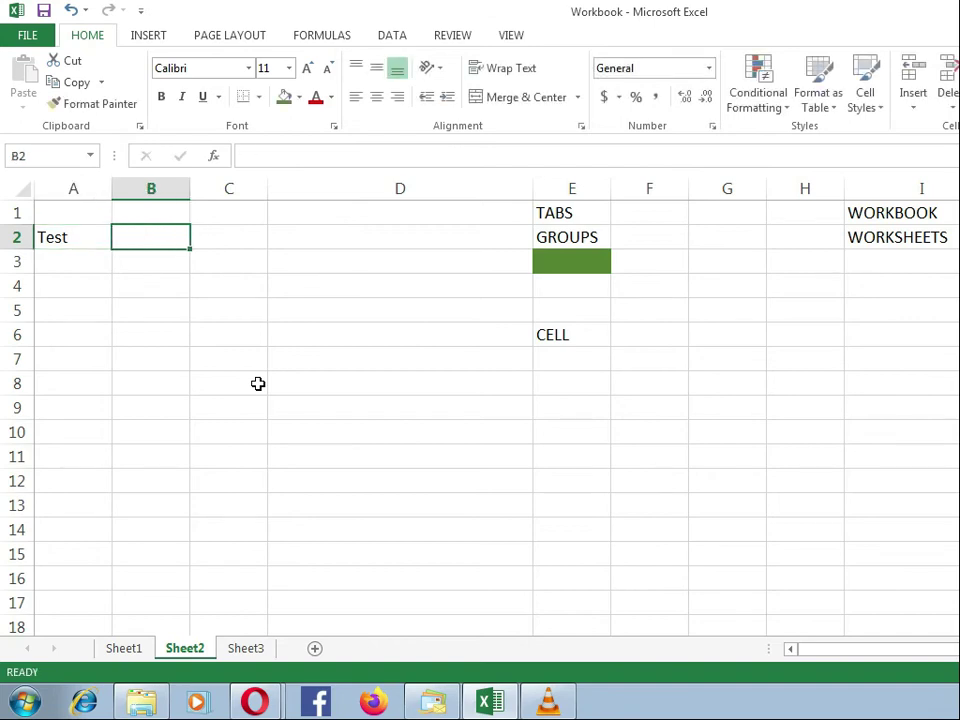
pyautogui.write('Name')
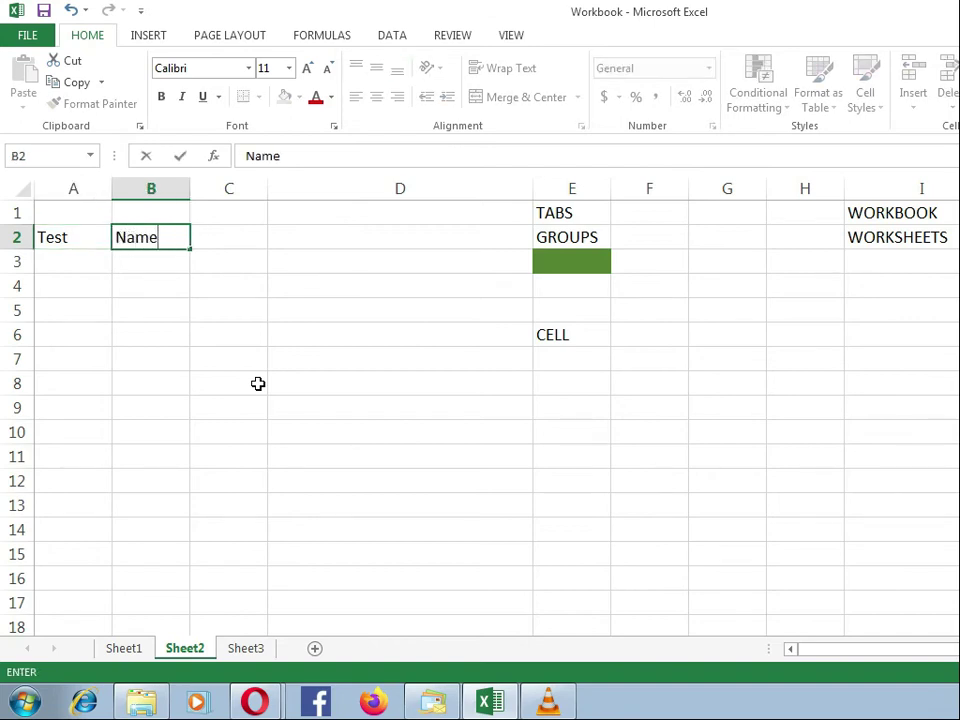
pyautogui.press('Tab')
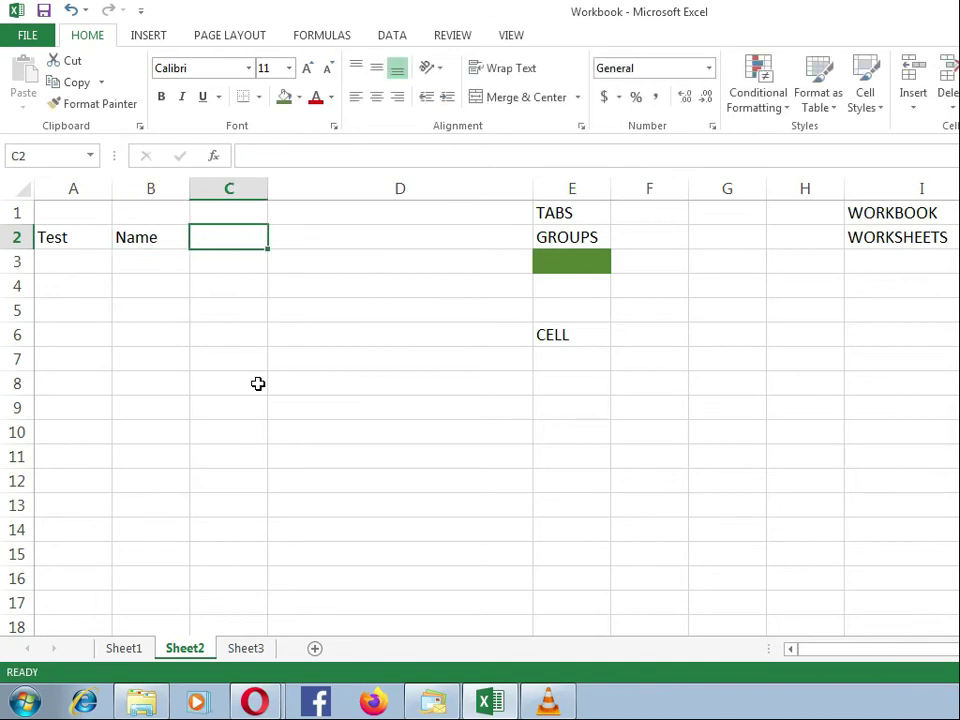
pyautogui.write('Age')
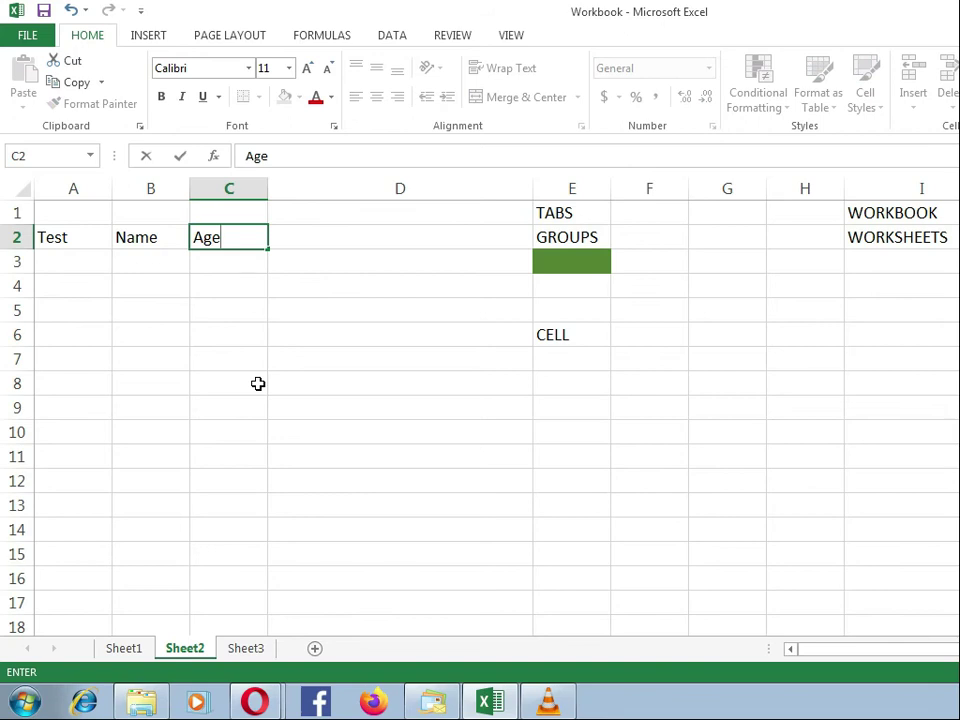
pyautogui.press('Tab')
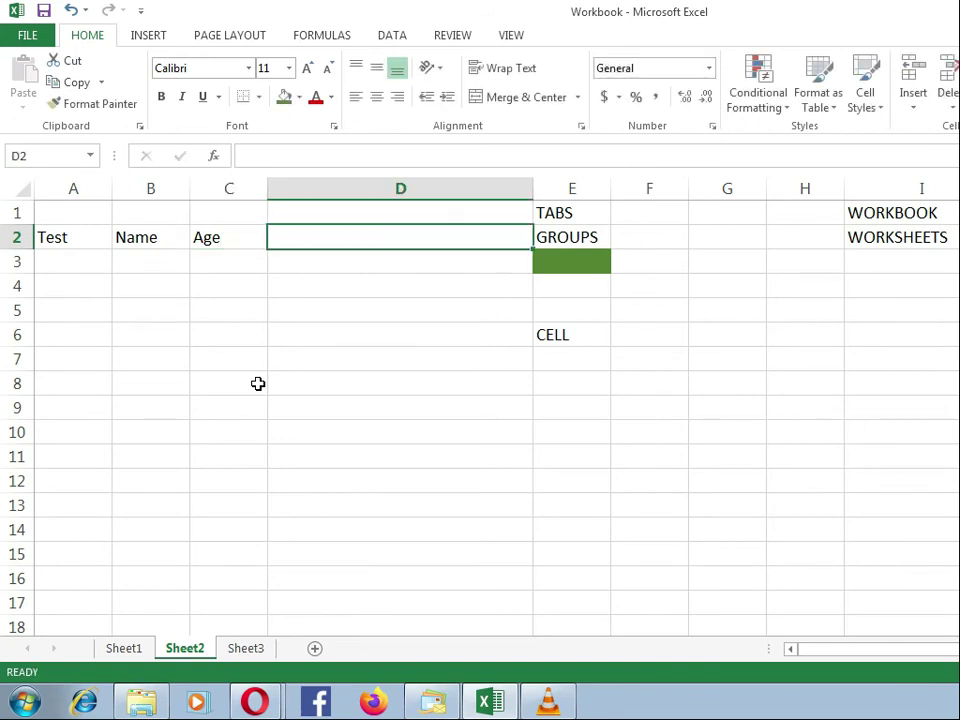
pyautogui.write('Address')
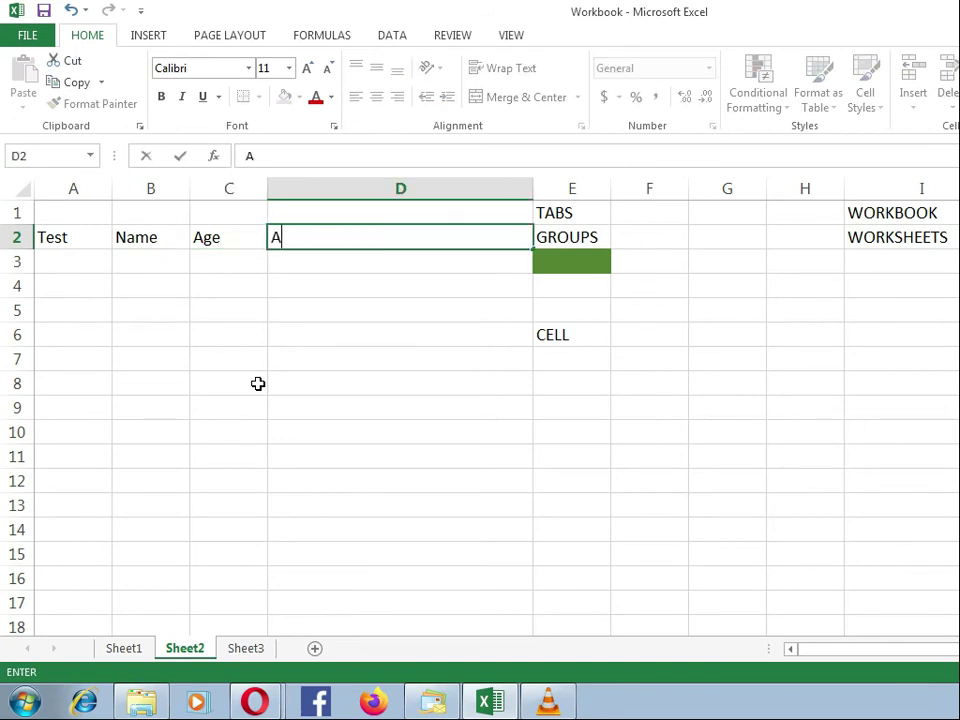
pyautogui.press('Return')
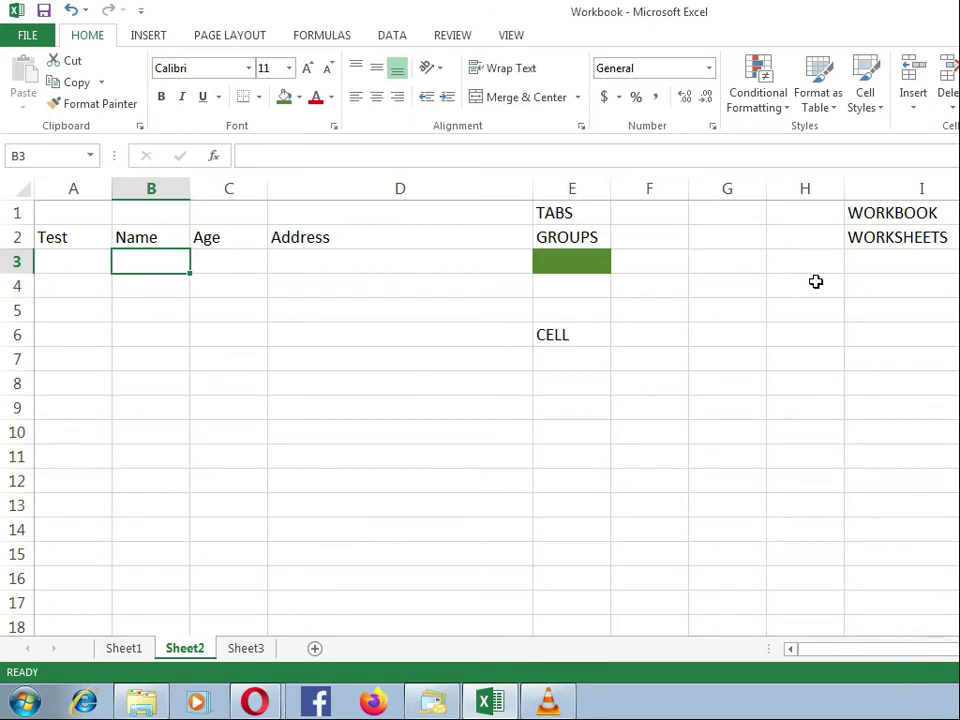
# Step: Enter the labels Column width in cell I4 and Row Height in cell I5
pyautogui.click(867, 286)
pyautogui.write('Column width')
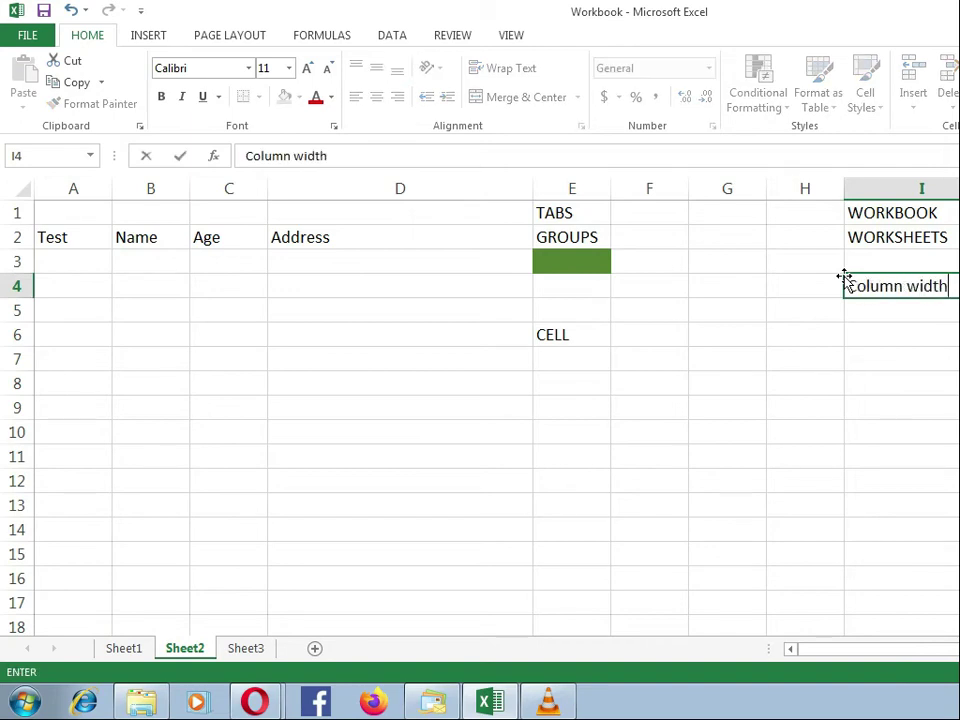
pyautogui.press('Return')
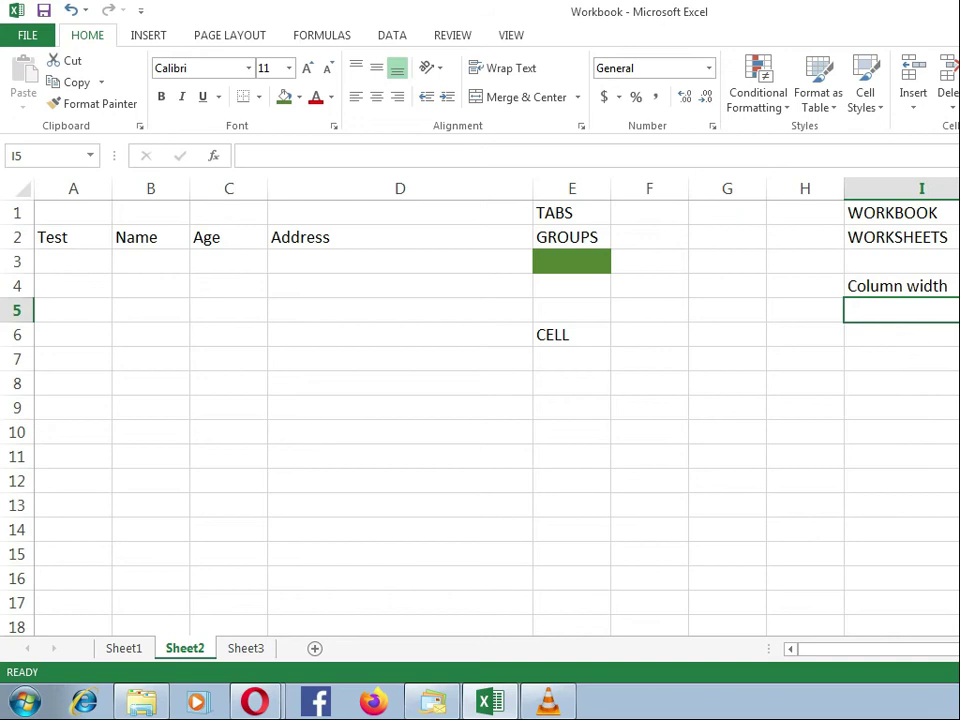
pyautogui.moveTo(959, 189)
pyautogui.mouseDown()
pyautogui.moveTo(911, 189)
pyautogui.moveTo(959, 189)
pyautogui.mouseUp()
pyautogui.write('Row')
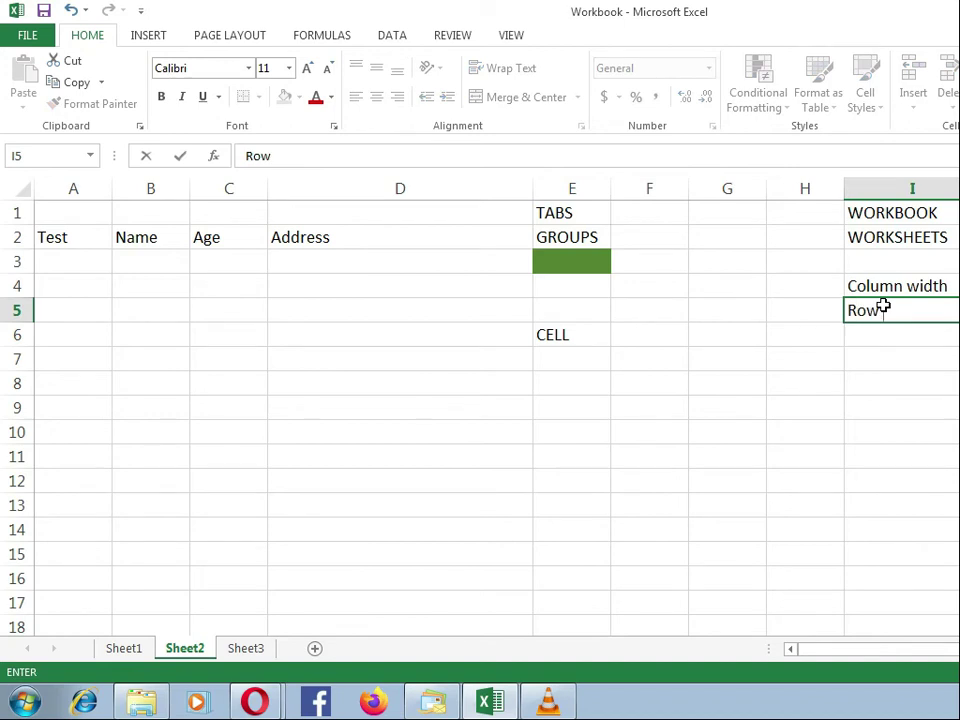
pyautogui.write(' Height')
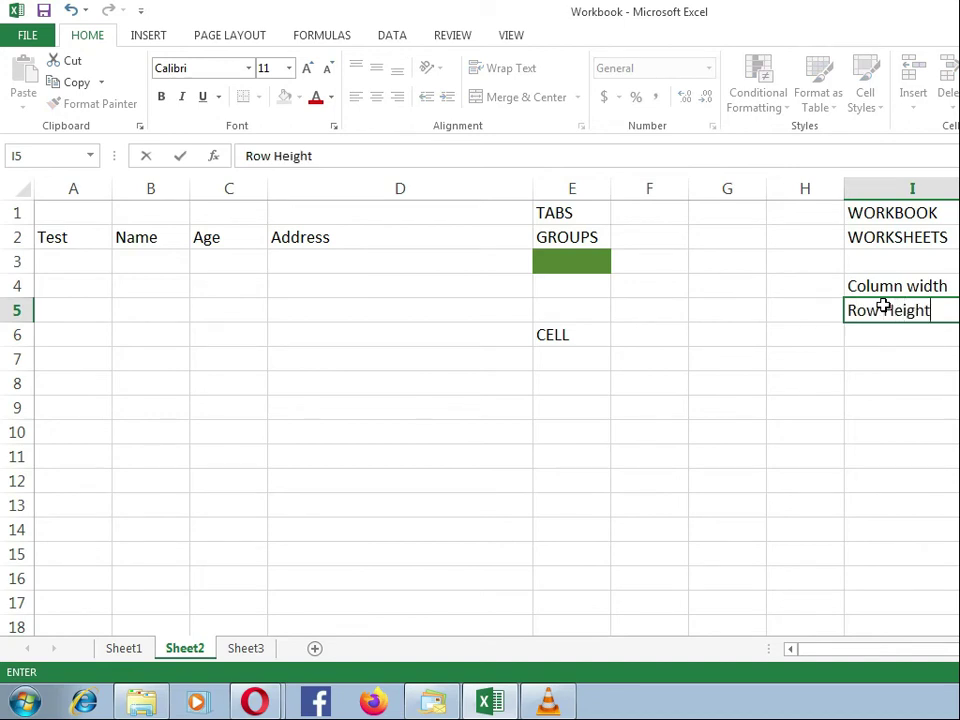
pyautogui.press('Return')
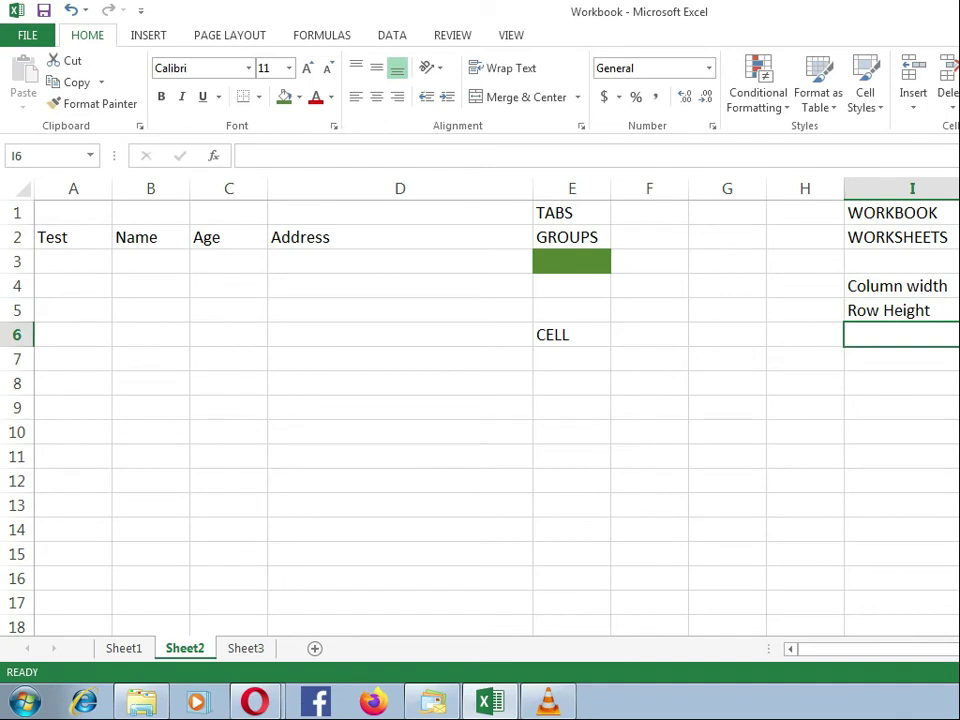
# Step: Narrow column I until its labels spill over its edge, and compare the contents of cells I1 and J1
pyautogui.moveTo(958, 189); pyautogui.dragTo(905, 189)
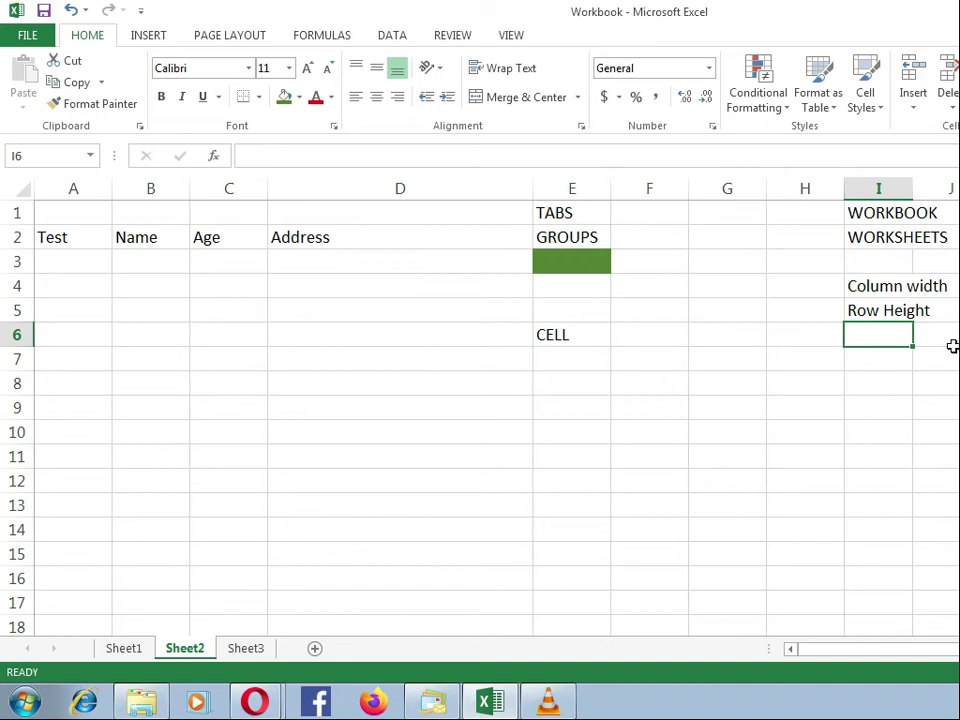
pyautogui.click(870, 219)
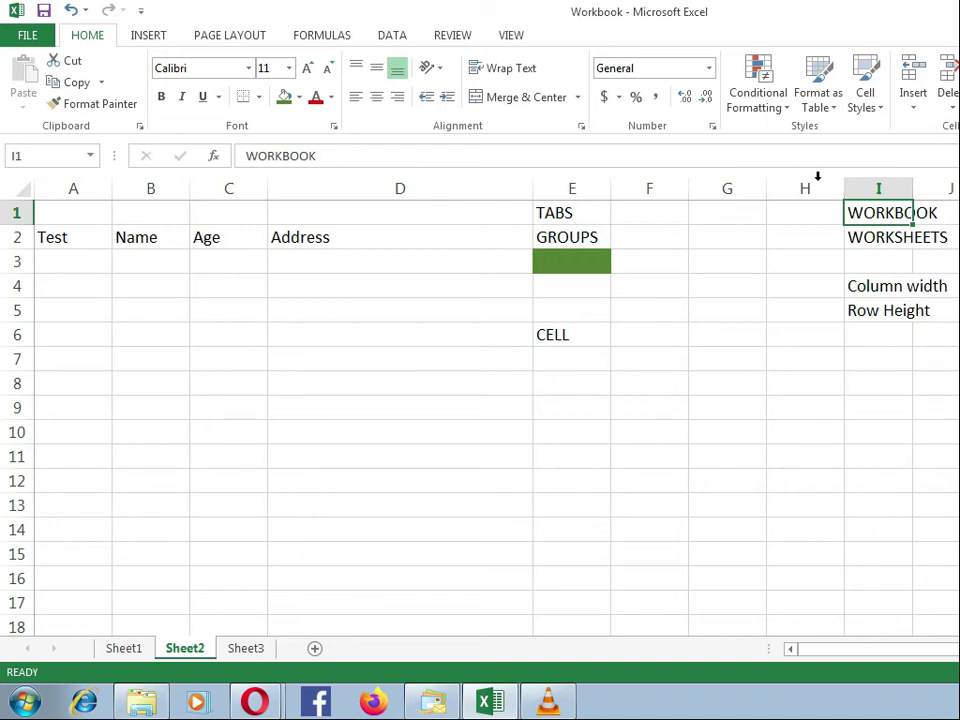
pyautogui.press('Right')
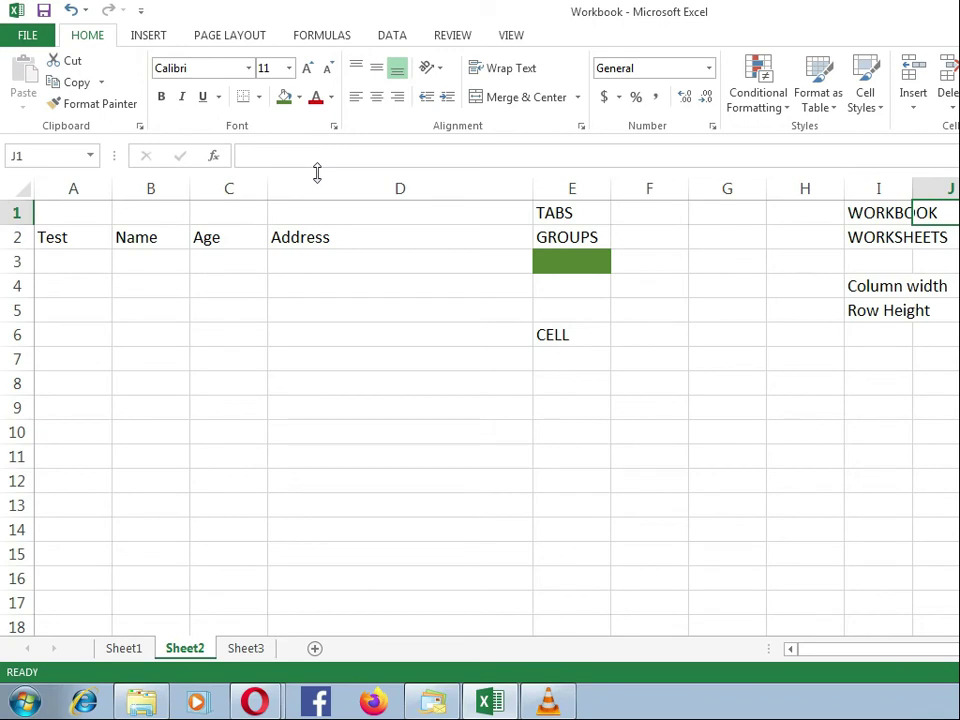
pyautogui.click(884, 212)
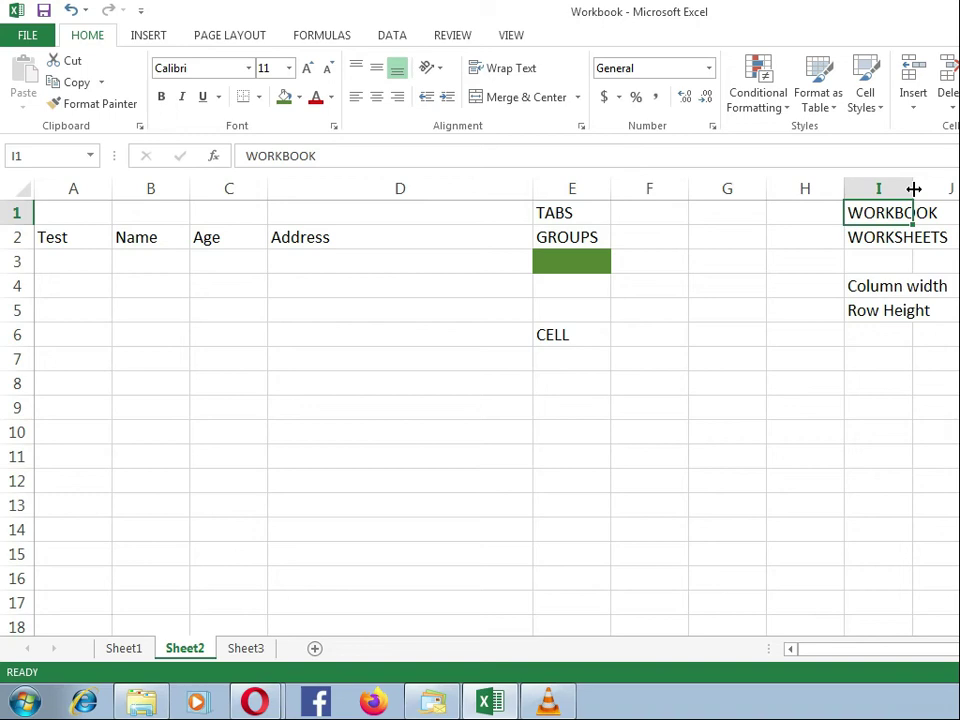
# Step: Widen and narrow column I by hand, and AutoFit its width to its longest entry
pyautogui.moveTo(914, 189); pyautogui.dragTo(959, 187)
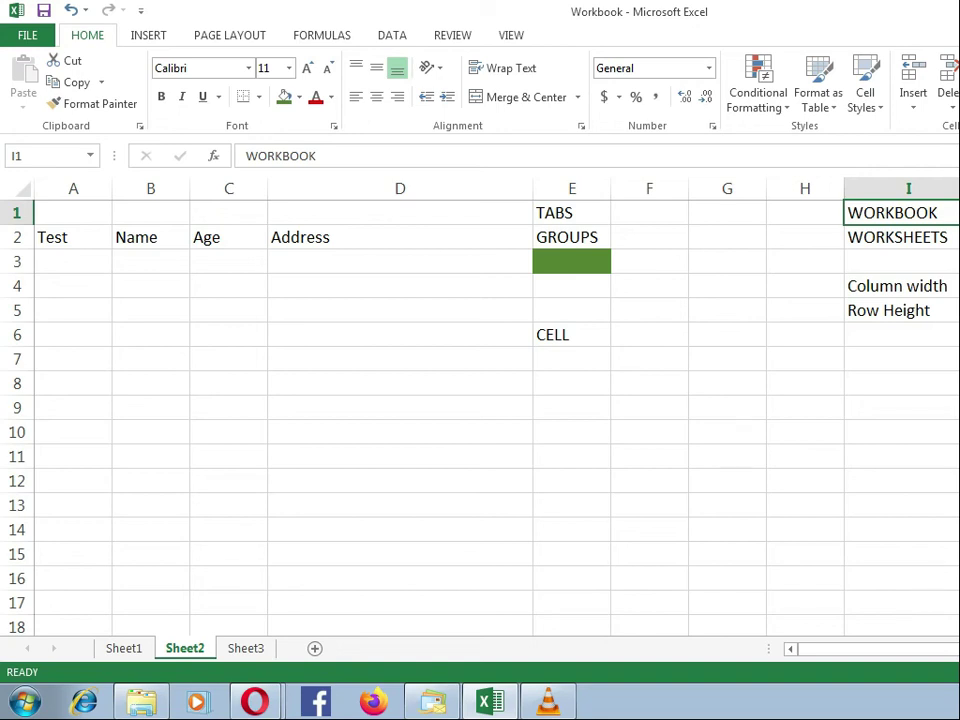
pyautogui.moveTo(958, 188); pyautogui.dragTo(898, 188)
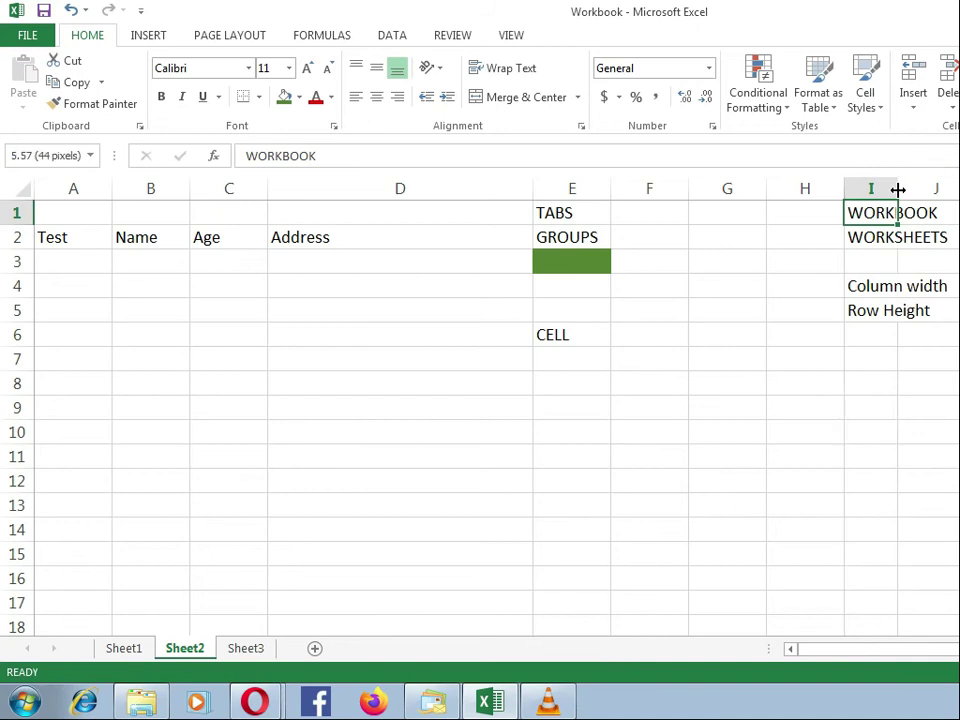
pyautogui.doubleClick(898, 189)
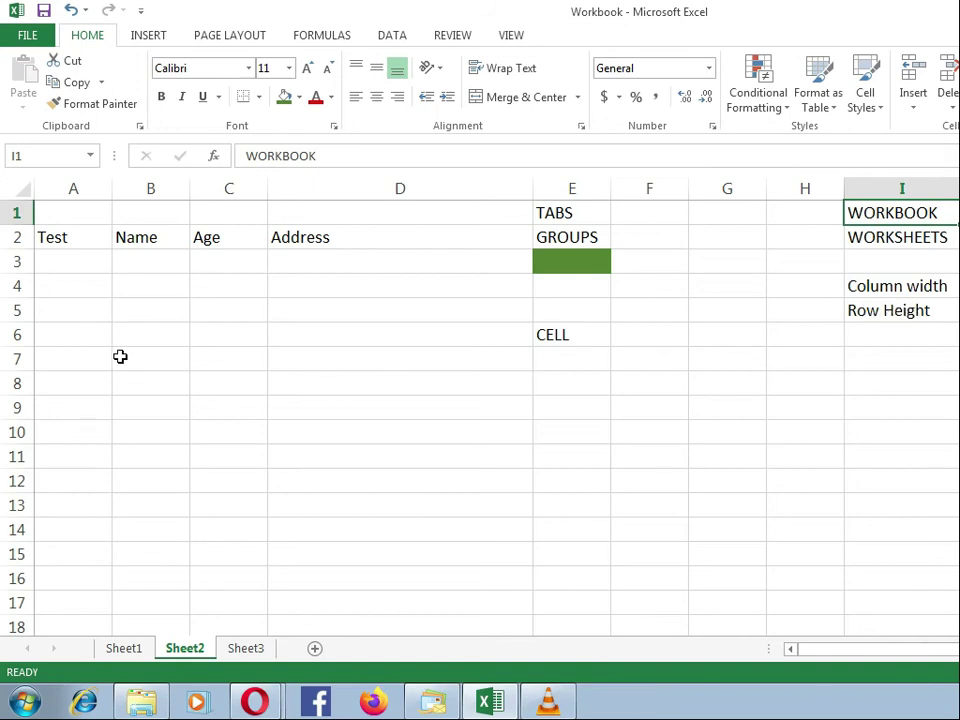
# Step: Select row 5, and preview other font sizes on the TABS label in cell E1 without applying one
pyautogui.click(15, 309)
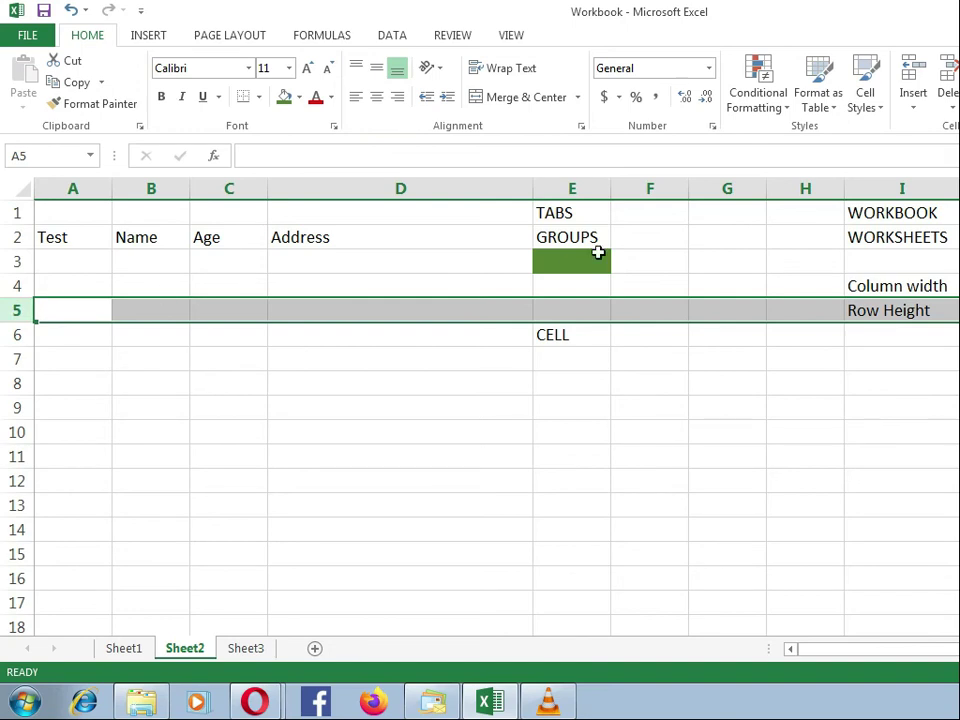
pyautogui.click(568, 215)
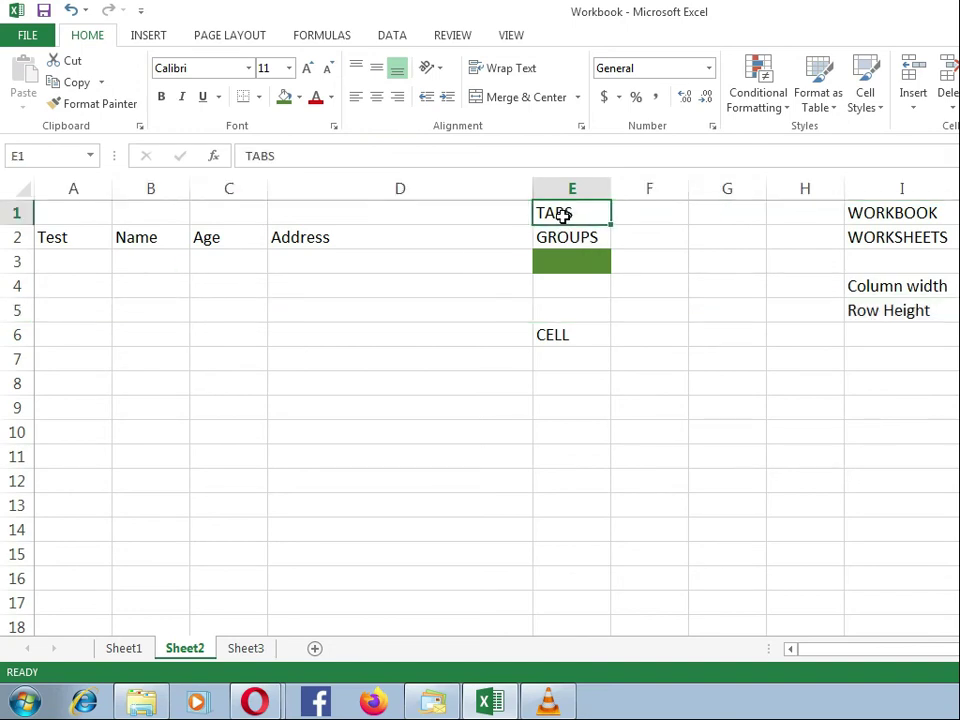
pyautogui.click(288, 69)
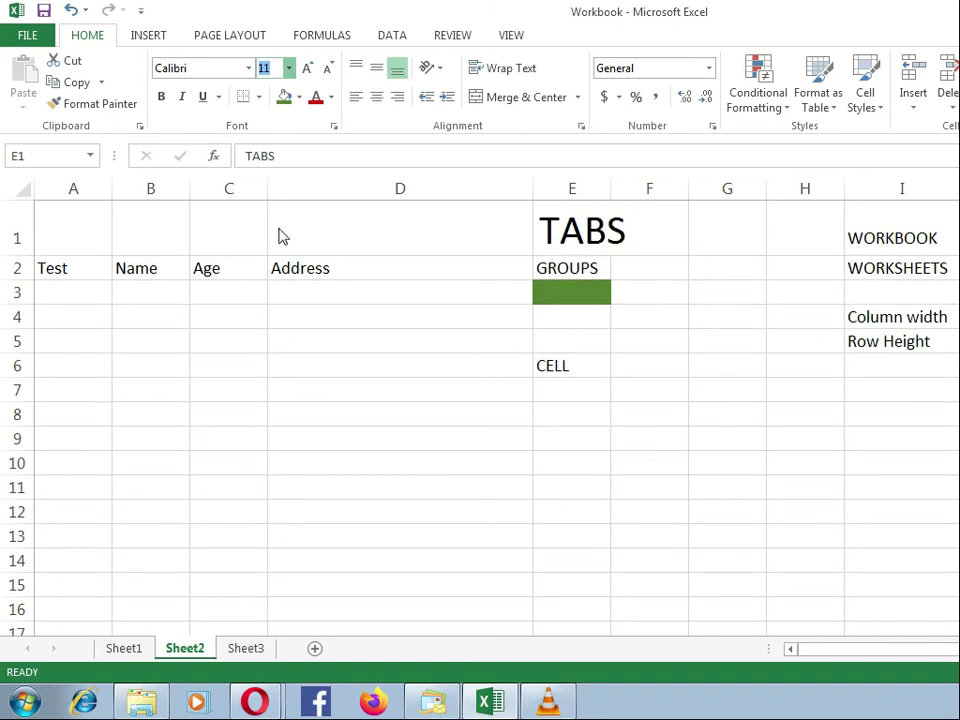
pyautogui.click(277, 76)
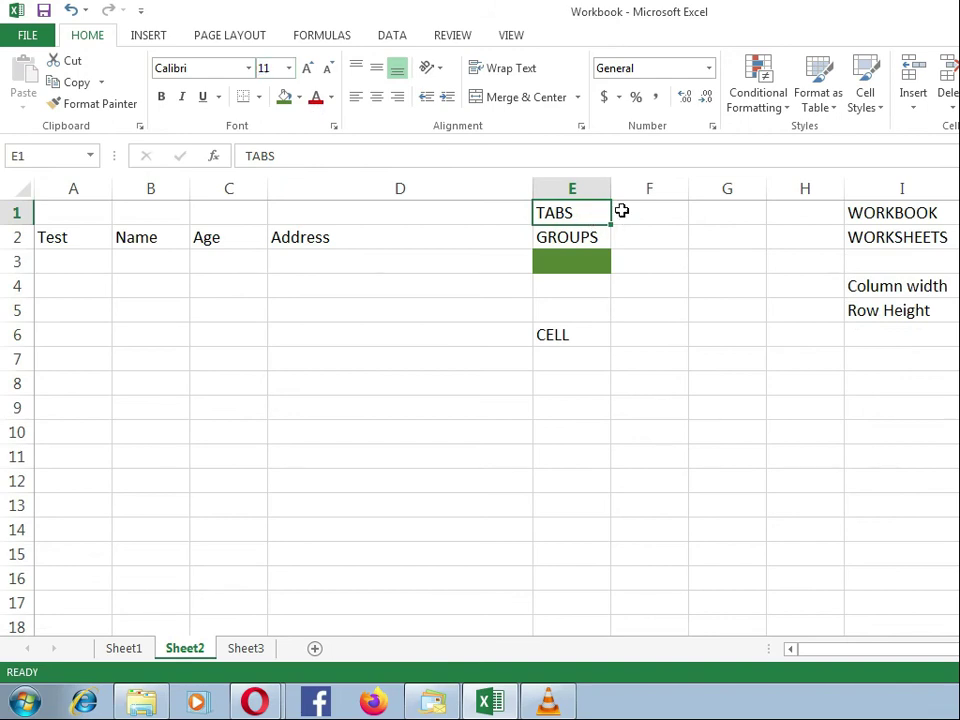
pyautogui.click(619, 211)
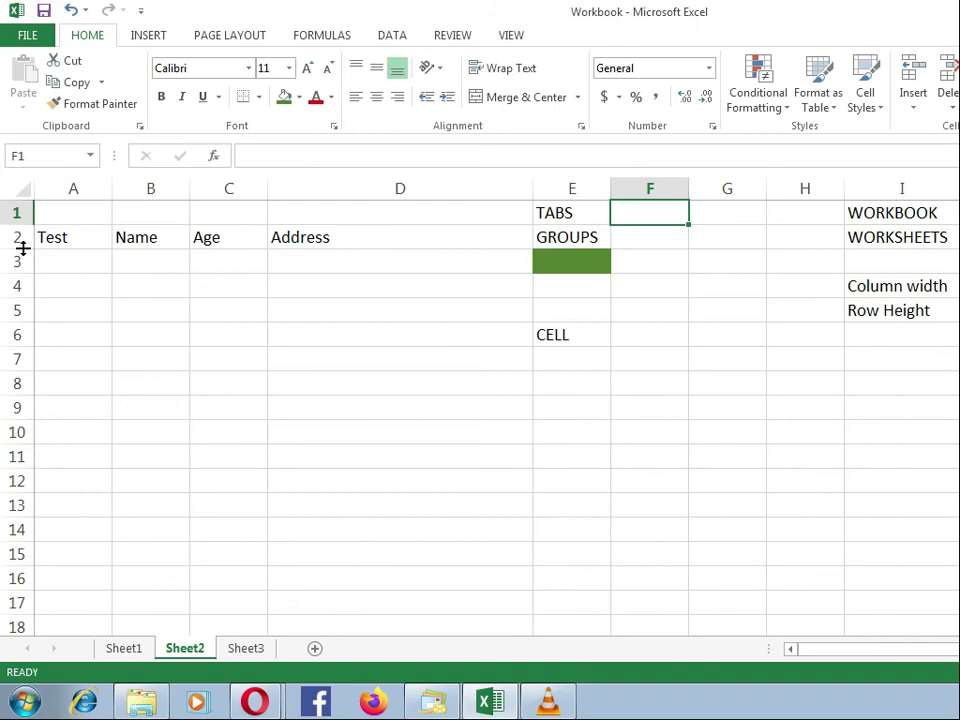
# Step: Increase the height of row 2 to about twice that of the other rows, and select the Name heading
pyautogui.moveTo(22, 248); pyautogui.dragTo(22, 248)
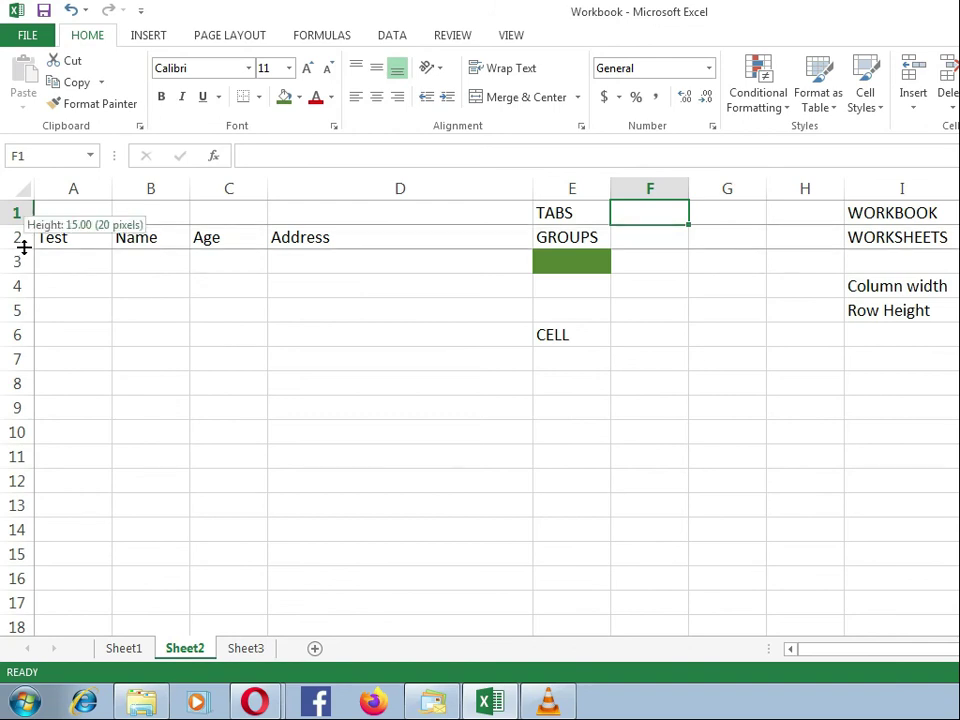
pyautogui.moveTo(23, 248); pyautogui.dragTo(24, 272)
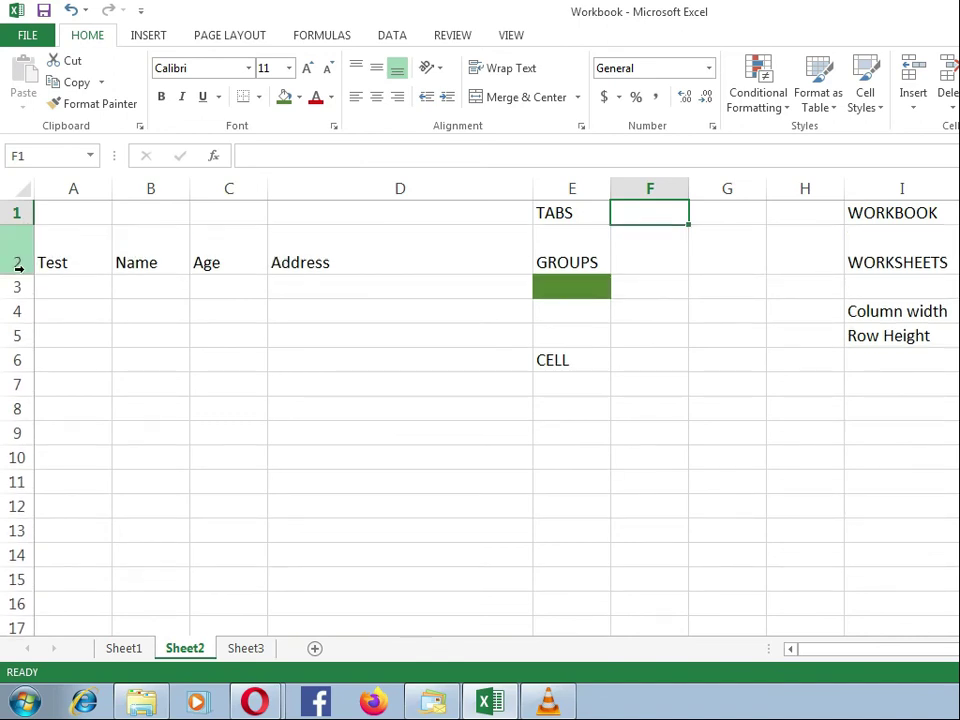
pyautogui.click(121, 262)
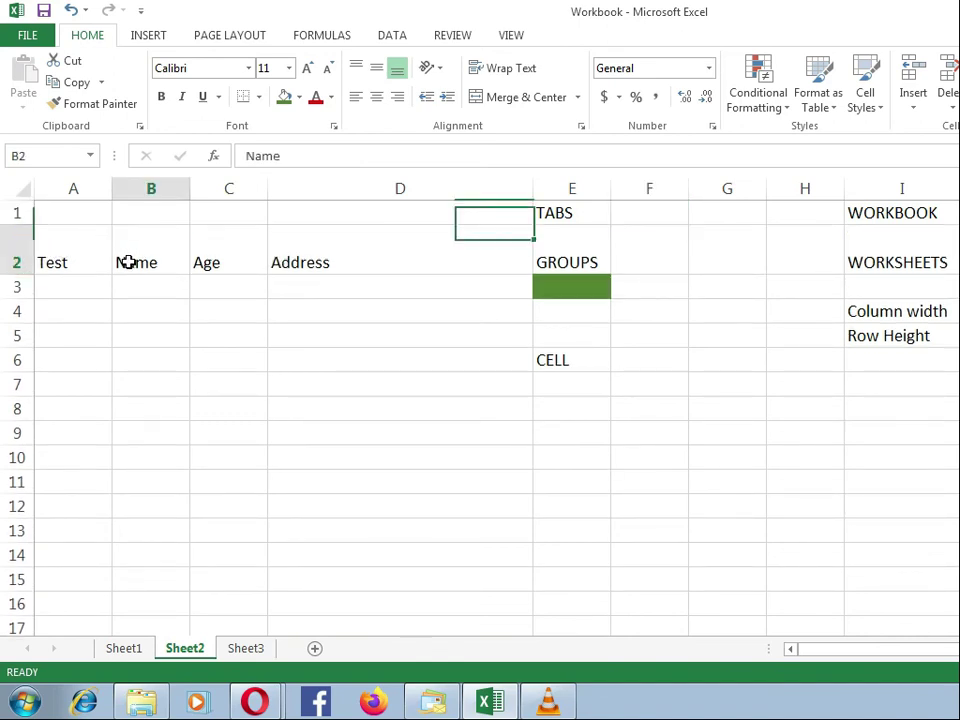
# Step: Select the Age and Address headings in turn, and reduce row 2 to the same height as the other rows
pyautogui.click(245, 262)
pyautogui.click(330, 262)
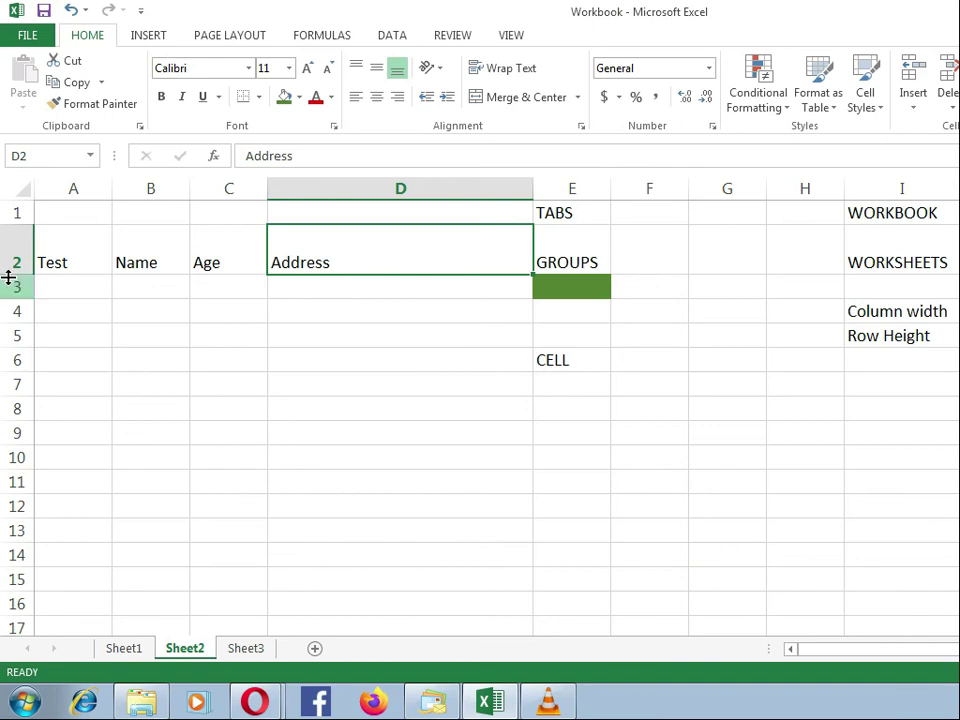
pyautogui.moveTo(15, 273); pyautogui.dragTo(25, 240)
pyautogui.click(17, 236)
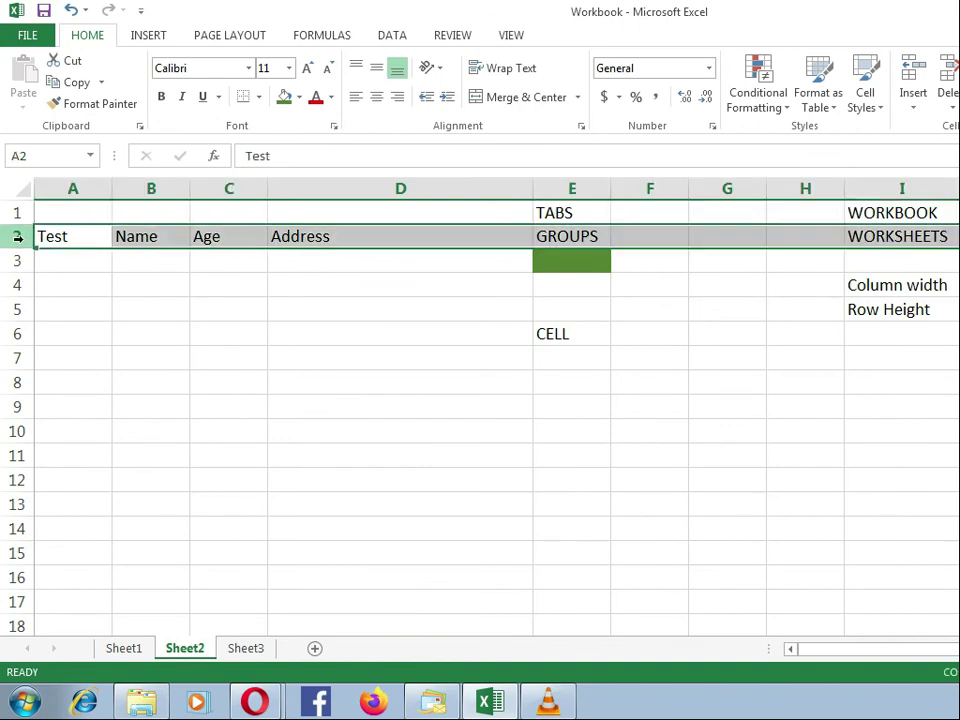
pyautogui.click(6, 259)
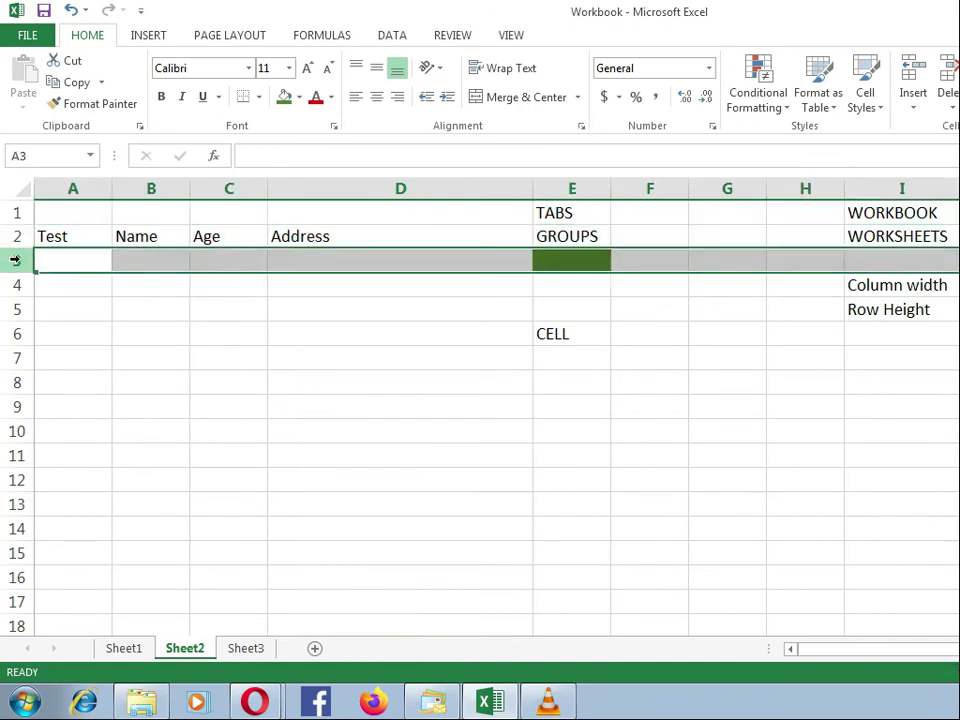
# Step: Increase the height of row 2 from the Test heading, and reduce it until it is only slightly taller than the other rows
pyautogui.click(57, 235)
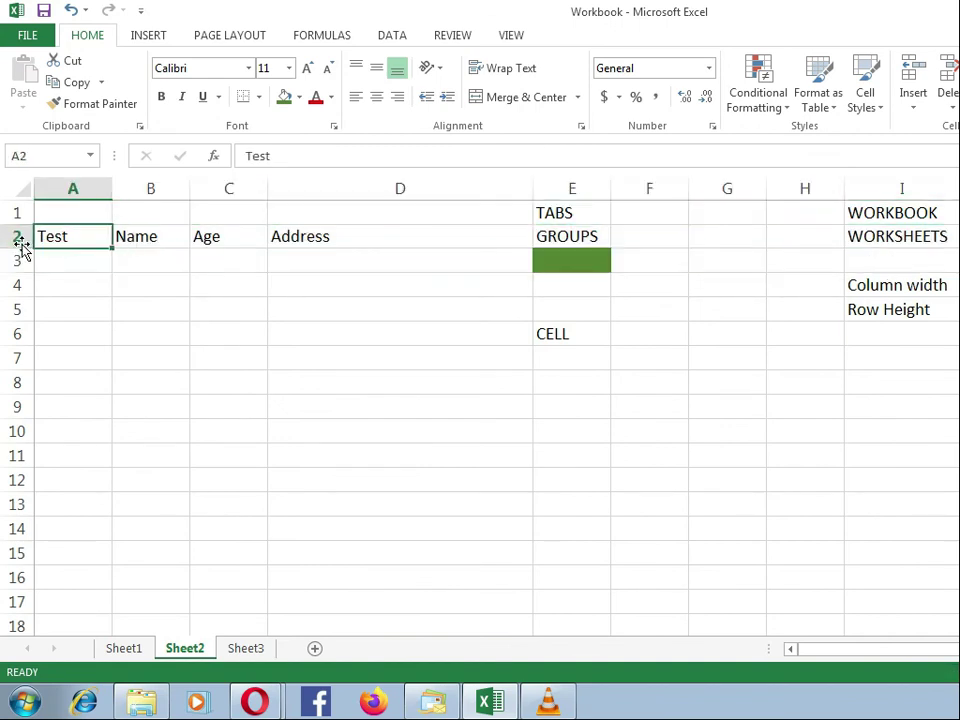
pyautogui.moveTo(21, 247); pyautogui.dragTo(21, 261)
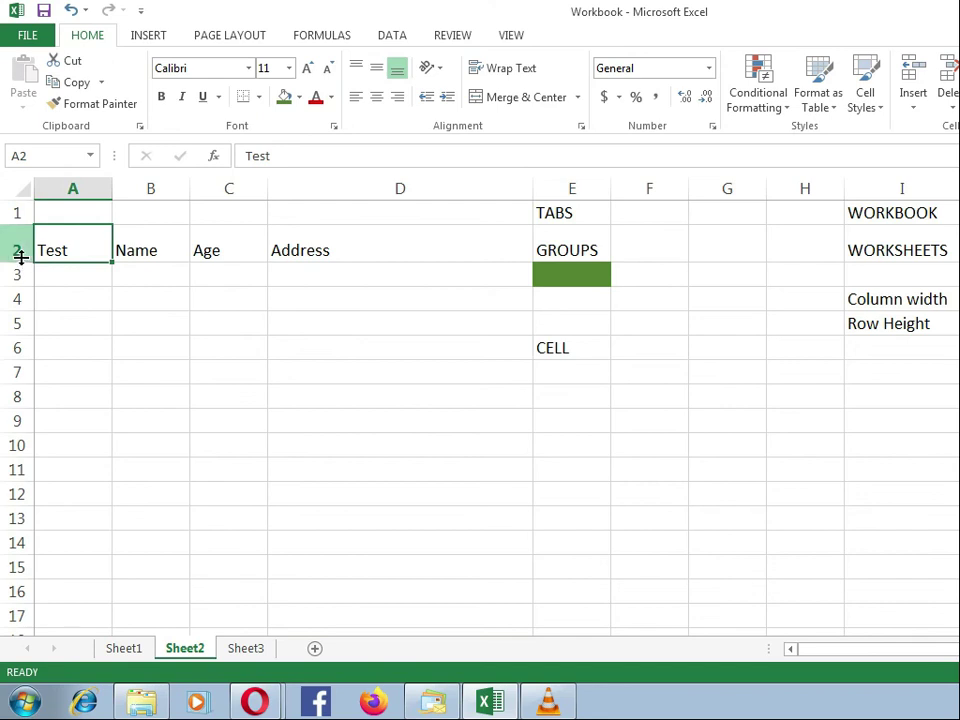
pyautogui.moveTo(21, 261); pyautogui.dragTo(20, 253)
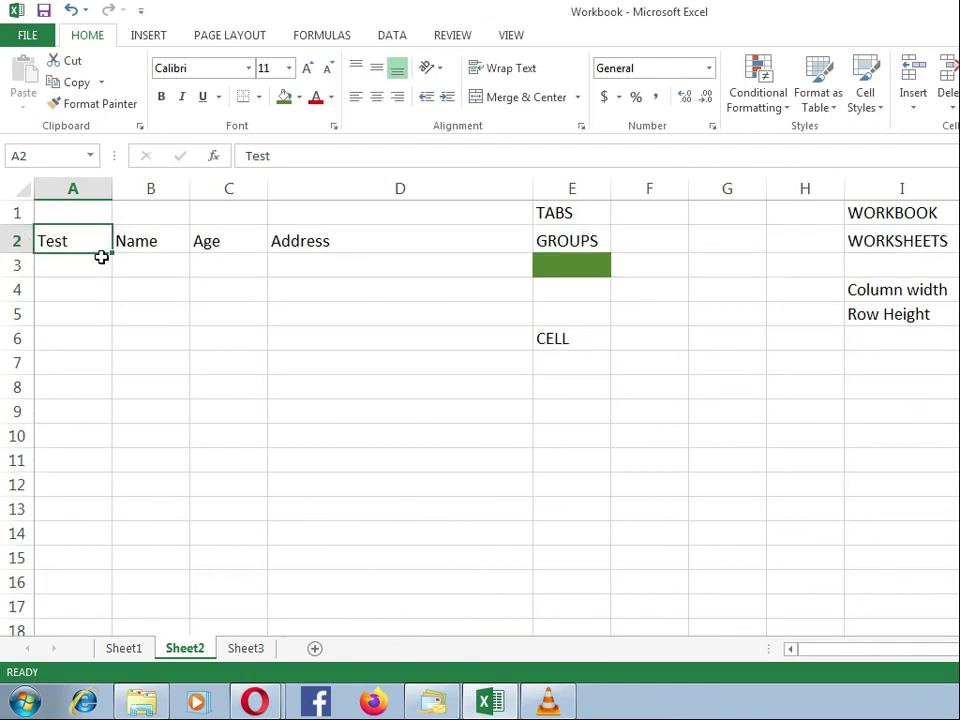
pyautogui.click(157, 263)
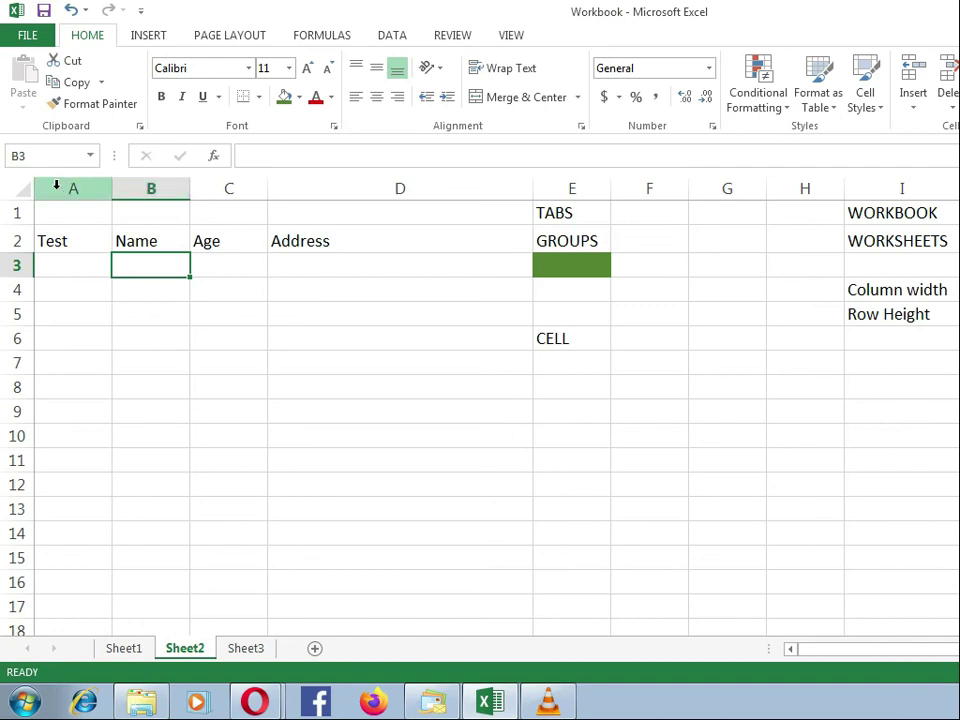
# Step: Resize columns A through D, F, H, I and K together, first wider and finally to one equal width slightly narrower than the Address heading
pyautogui.moveTo(57, 186); pyautogui.dragTo(338, 205)
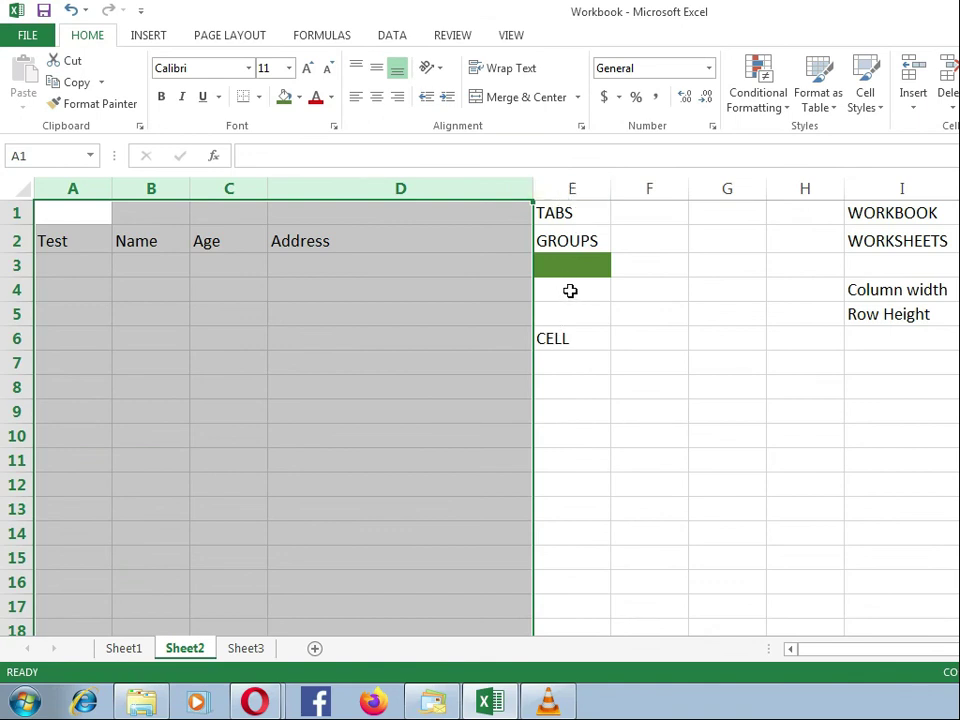
pyautogui.keyDown('ctrl'); pyautogui.click(654, 186); pyautogui.keyUp('ctrl')
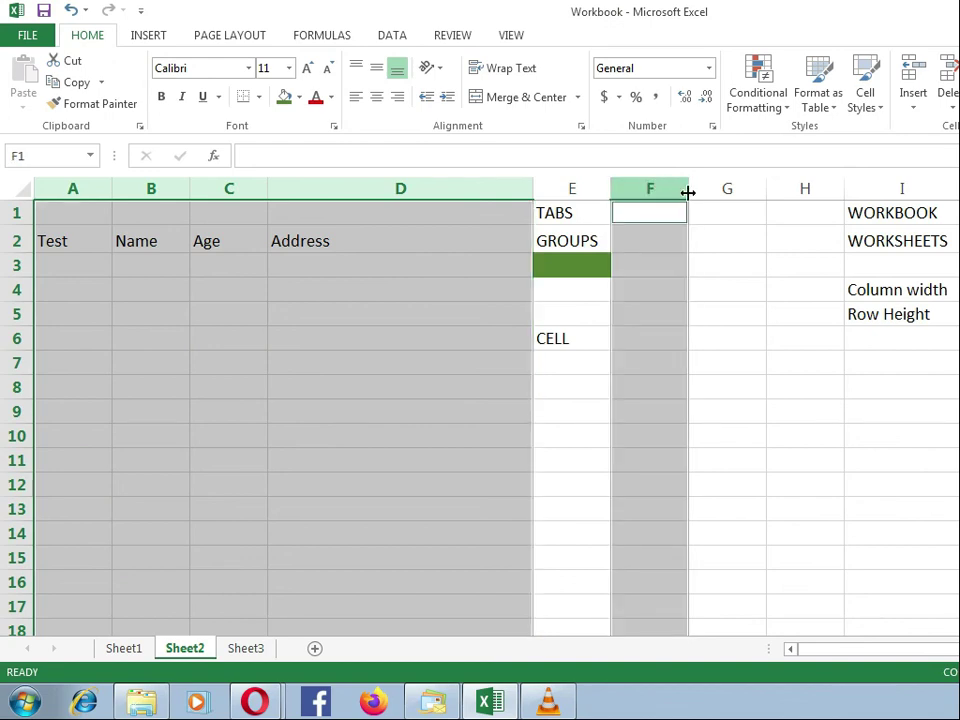
pyautogui.keyDown('ctrl'); pyautogui.click(792, 188); pyautogui.keyUp('ctrl')
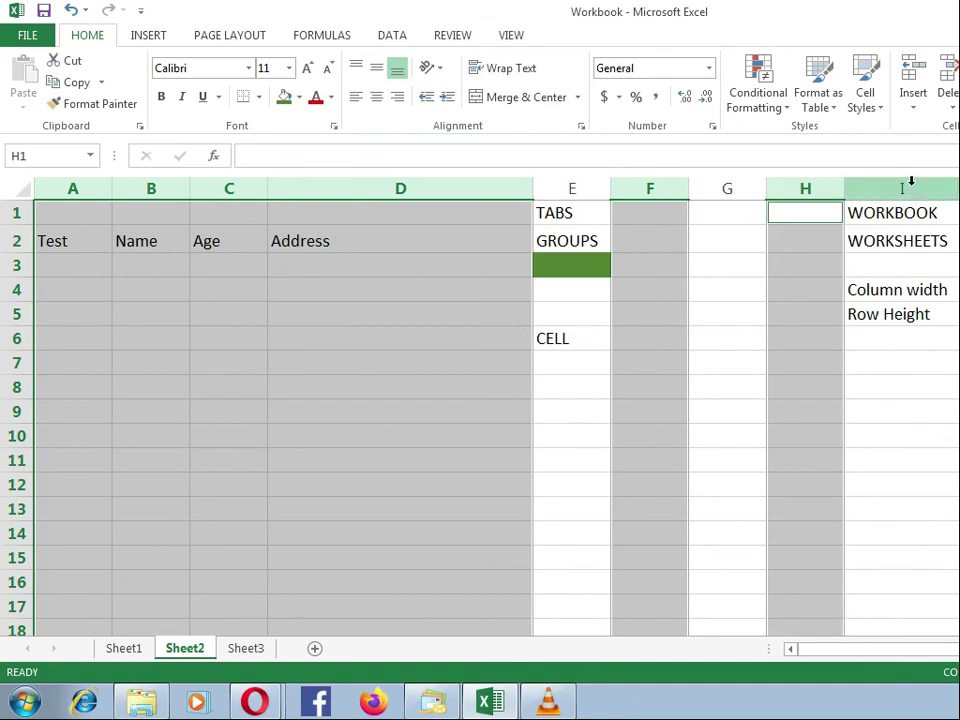
pyautogui.keyDown('ctrl'); pyautogui.click(911, 186); pyautogui.keyUp('ctrl')
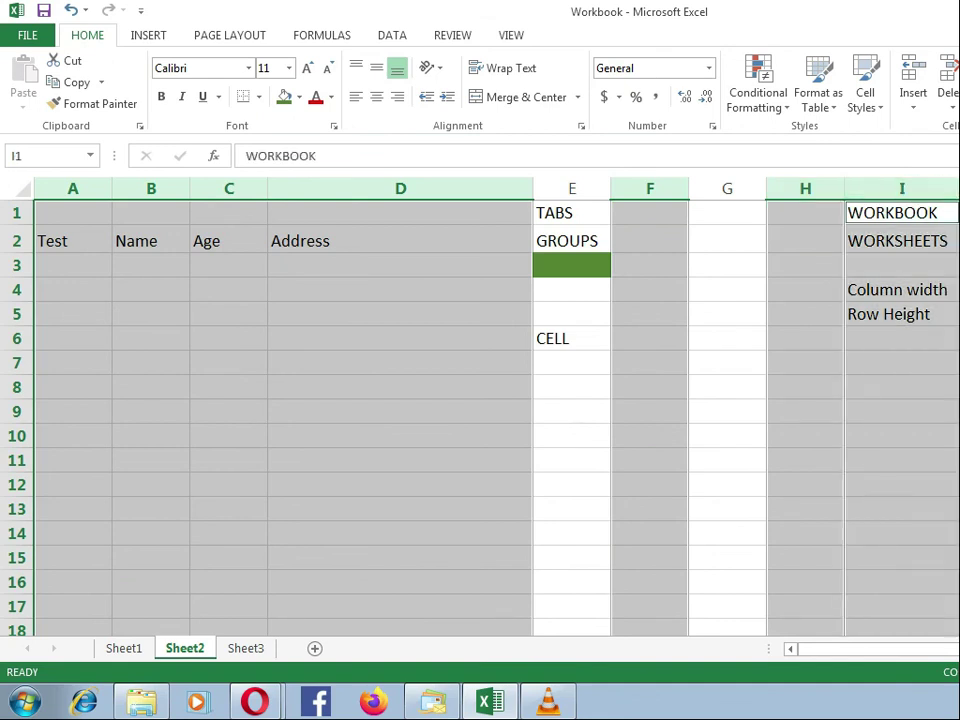
pyautogui.keyDown('ctrl'); pyautogui.click(959, 188); pyautogui.keyUp('ctrl')
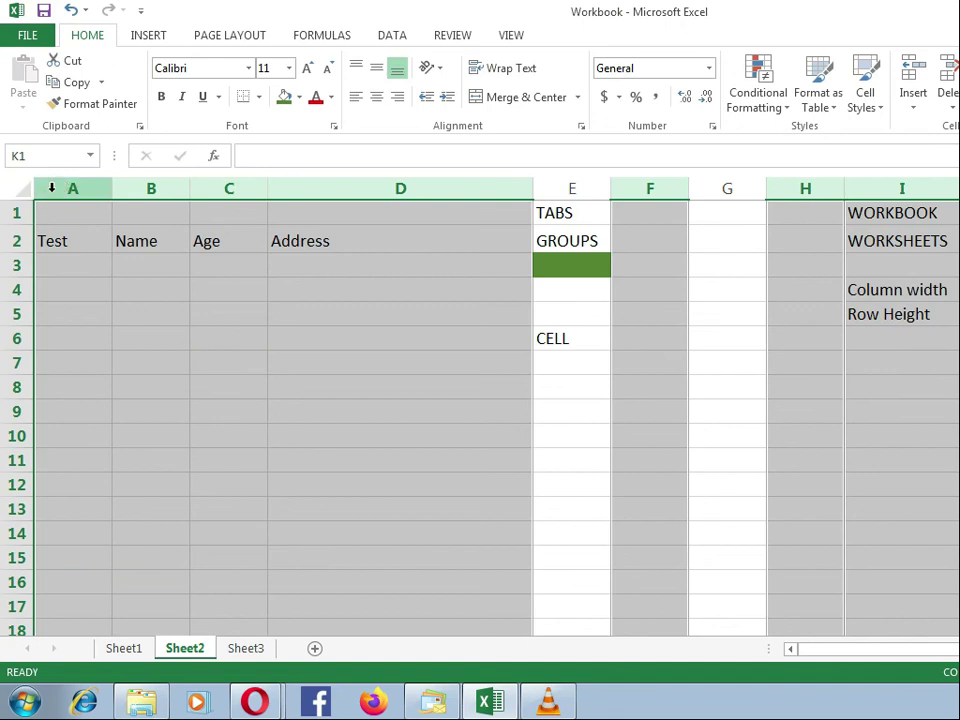
pyautogui.moveTo(110, 195); pyautogui.dragTo(150, 194)
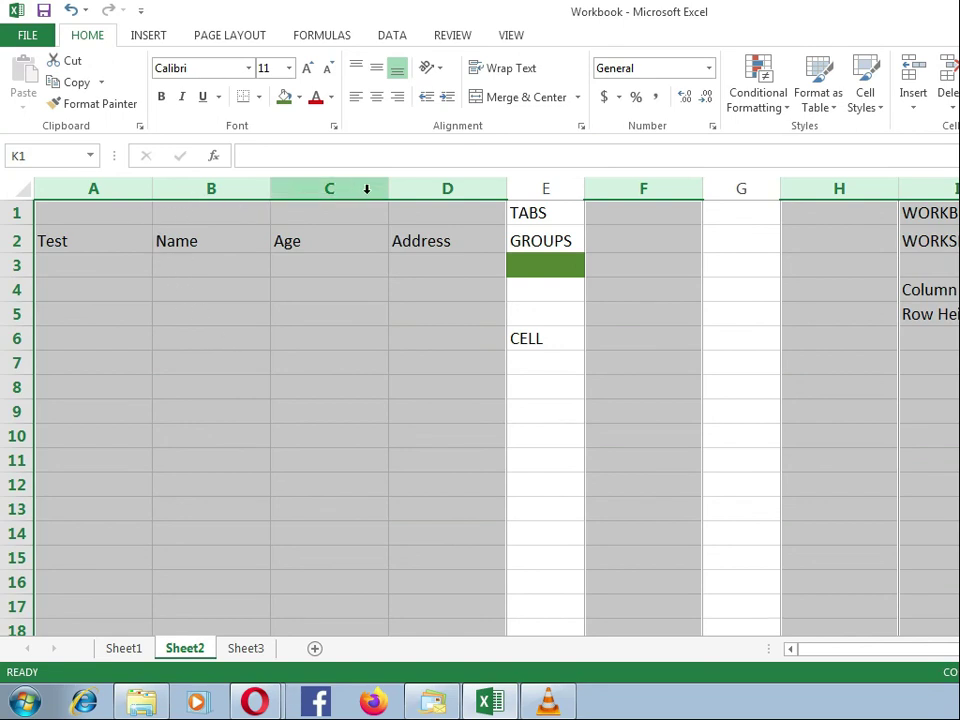
pyautogui.moveTo(390, 189); pyautogui.dragTo(332, 187)
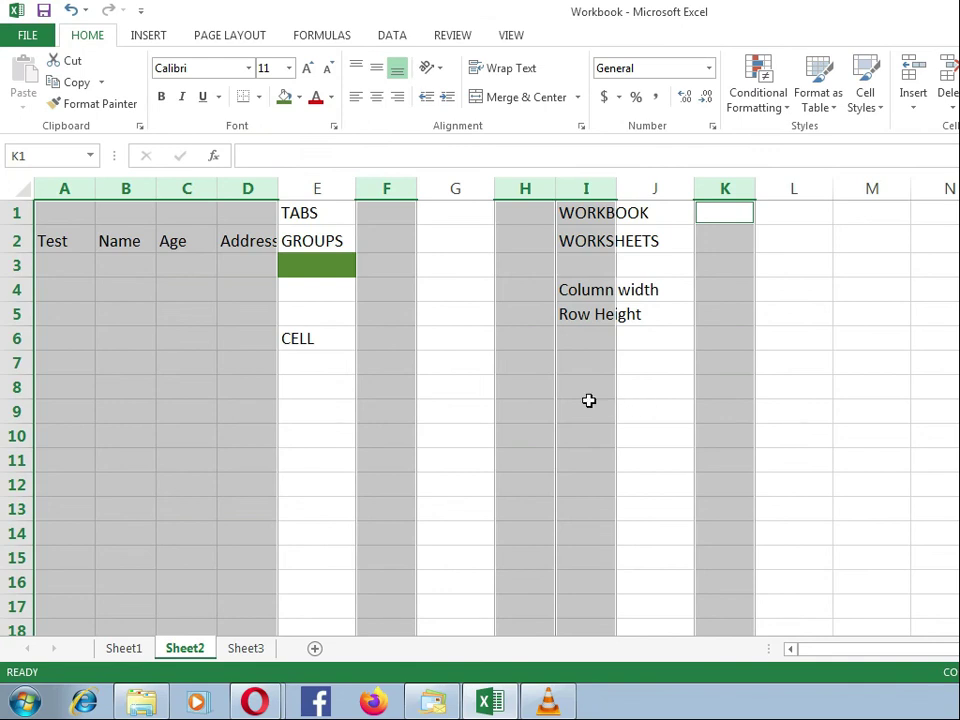
pyautogui.click(50, 314)
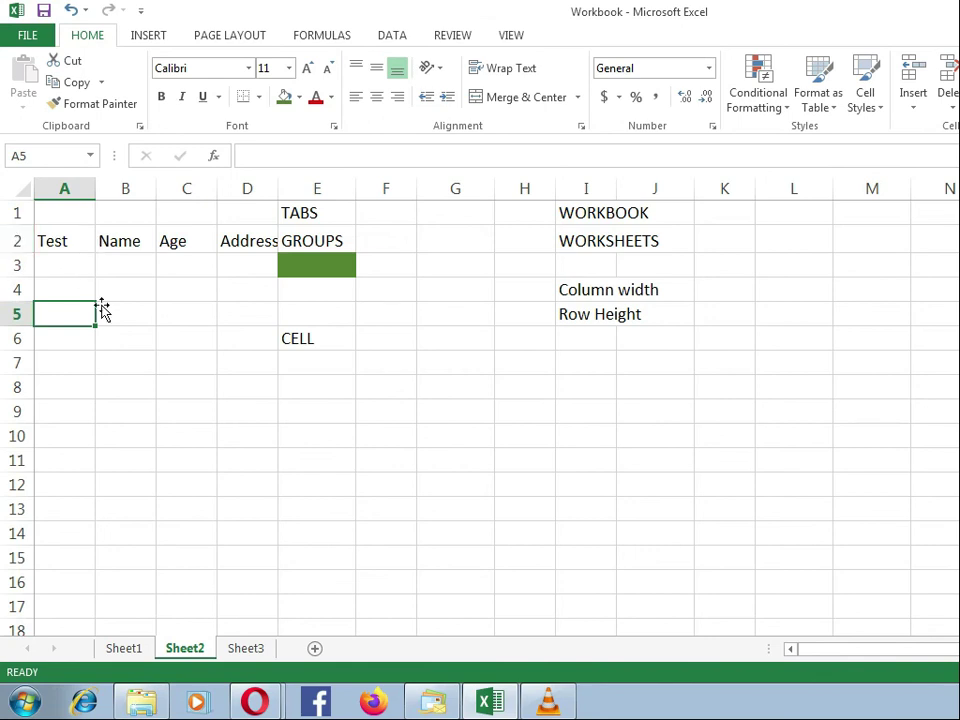
# Step: Resize rows 2 through 7, 10 through 12, 14 and 16 together to one equal height, somewhat taller than the unselected rows
pyautogui.moveTo(12, 241); pyautogui.dragTo(2, 363)
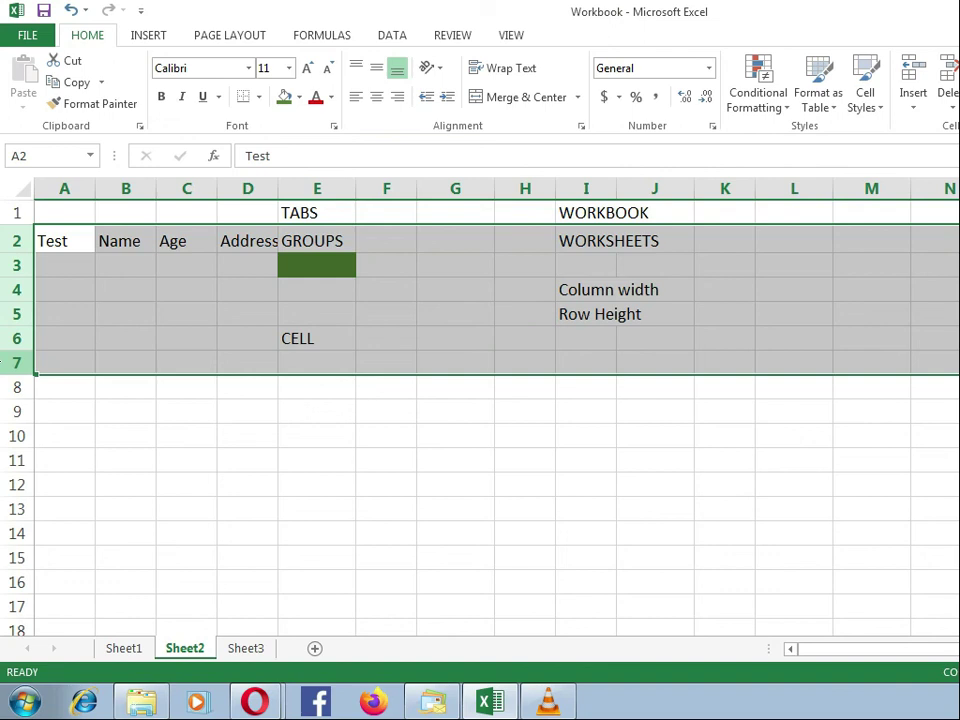
pyautogui.keyDown('ctrl'); pyautogui.click(18, 435); pyautogui.keyUp('ctrl')
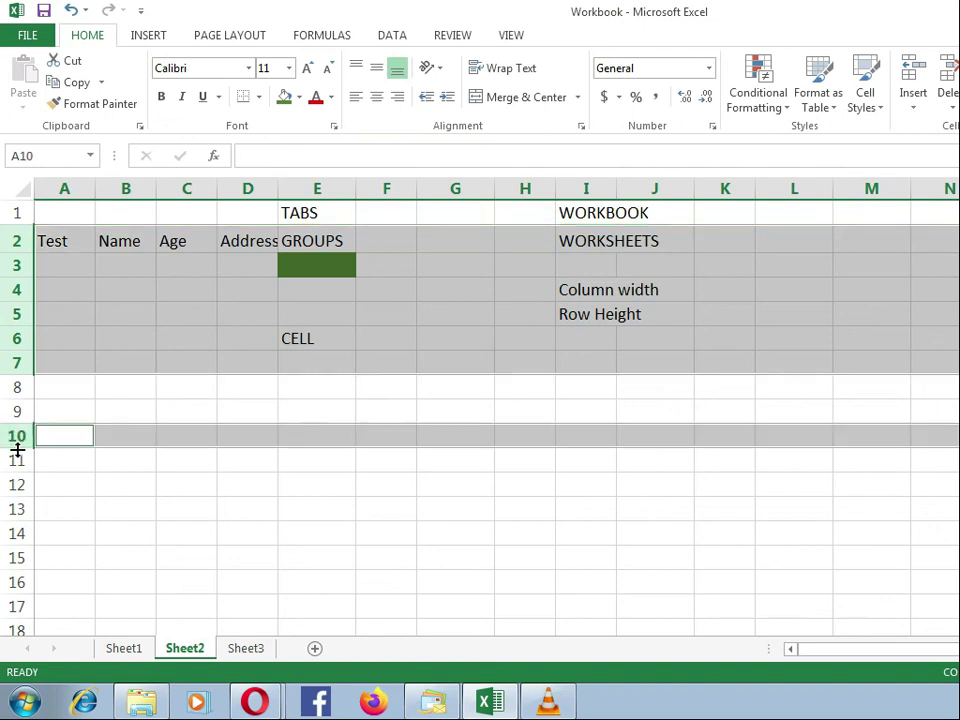
pyautogui.keyDown('ctrl'); pyautogui.click(18, 440); pyautogui.keyUp('ctrl')
pyautogui.moveTo(18, 440); pyautogui.dragTo(18, 488)
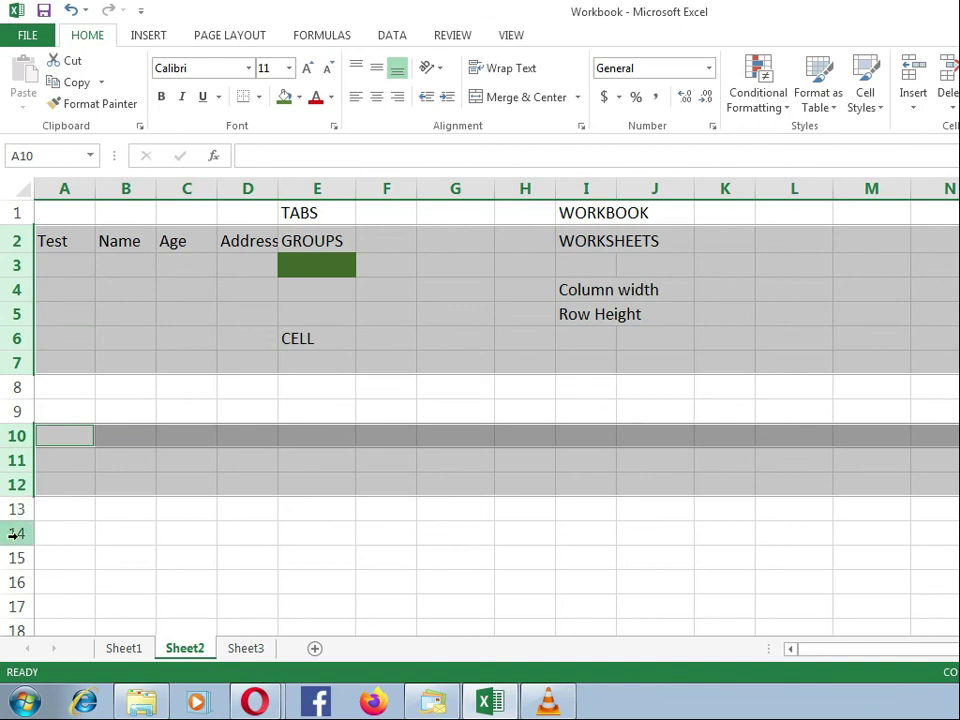
pyautogui.keyDown('ctrl'); pyautogui.click(17, 531); pyautogui.keyUp('ctrl')
pyautogui.keyDown('ctrl'); pyautogui.click(19, 581); pyautogui.keyUp('ctrl')
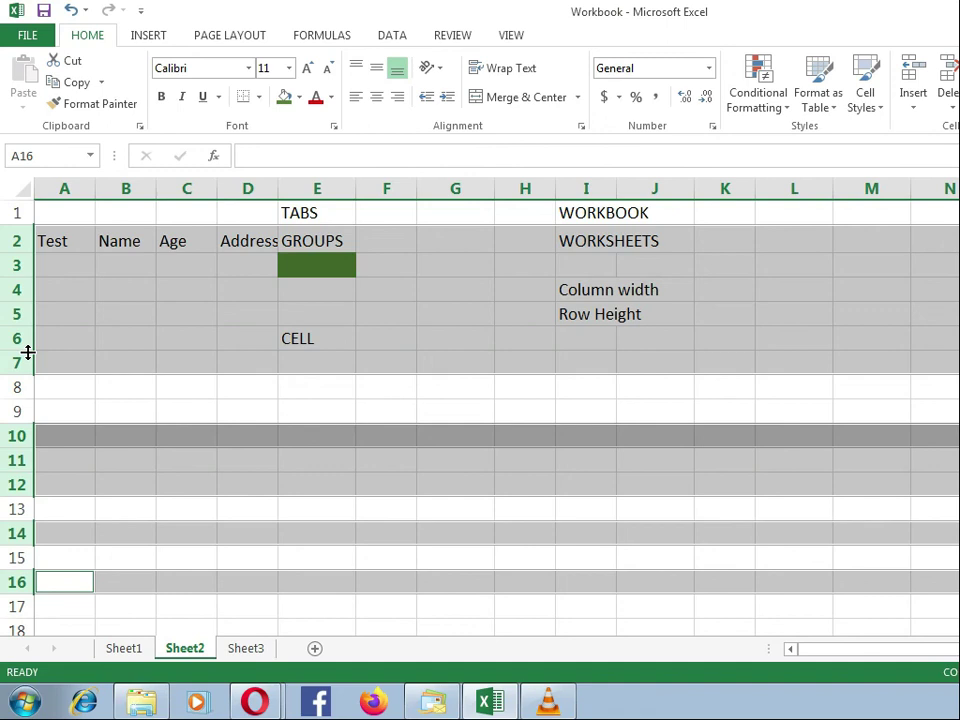
pyautogui.moveTo(28, 352); pyautogui.dragTo(28, 390)
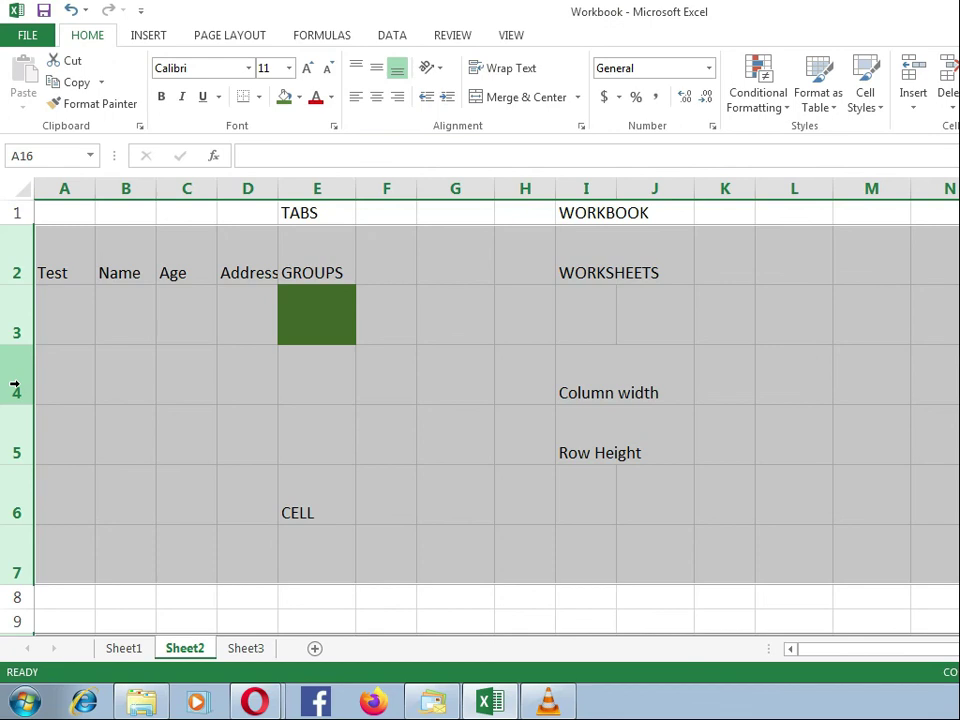
pyautogui.moveTo(26, 284); pyautogui.dragTo(22, 262)
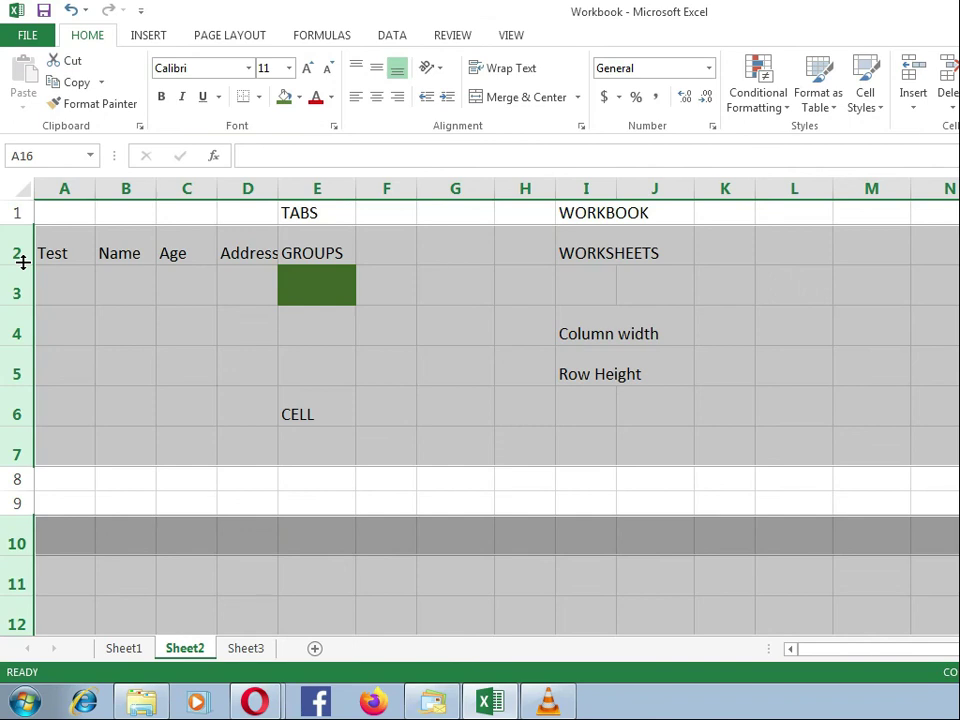
pyautogui.click(413, 295)
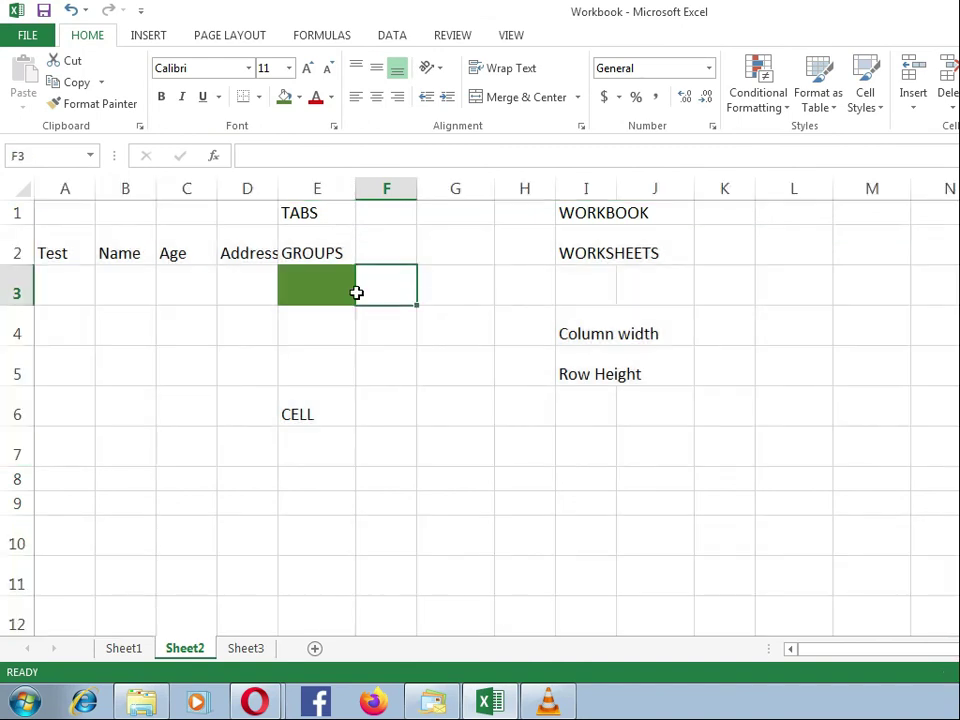
# Step: Select the GROUPS label in cell E2, view the budget on Sheet1, and return to Sheet2
pyautogui.click(330, 250)
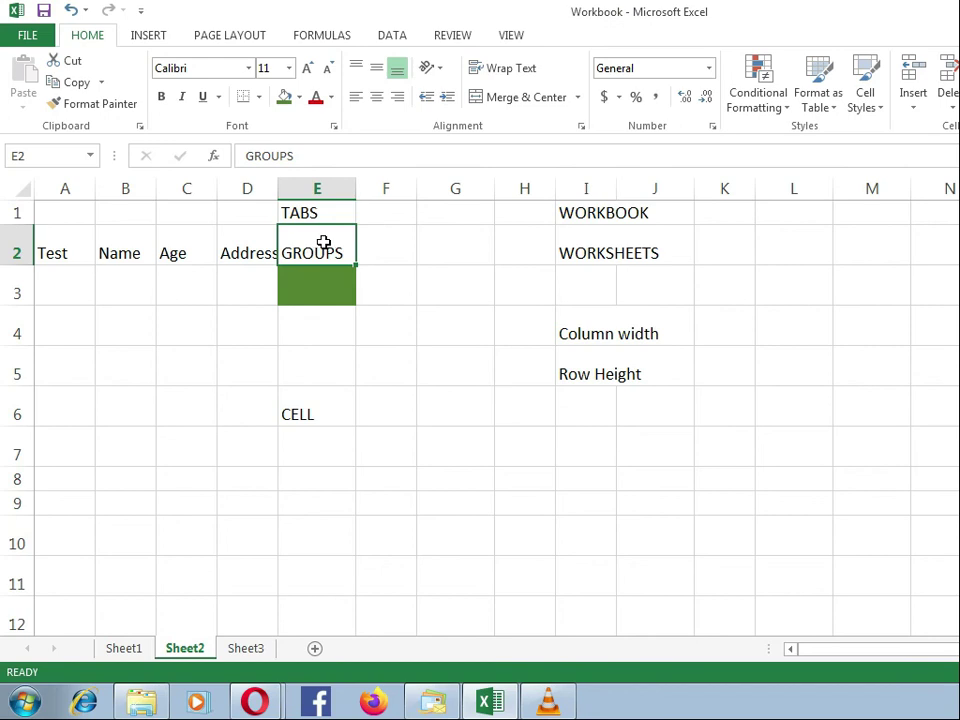
pyautogui.click(124, 652)
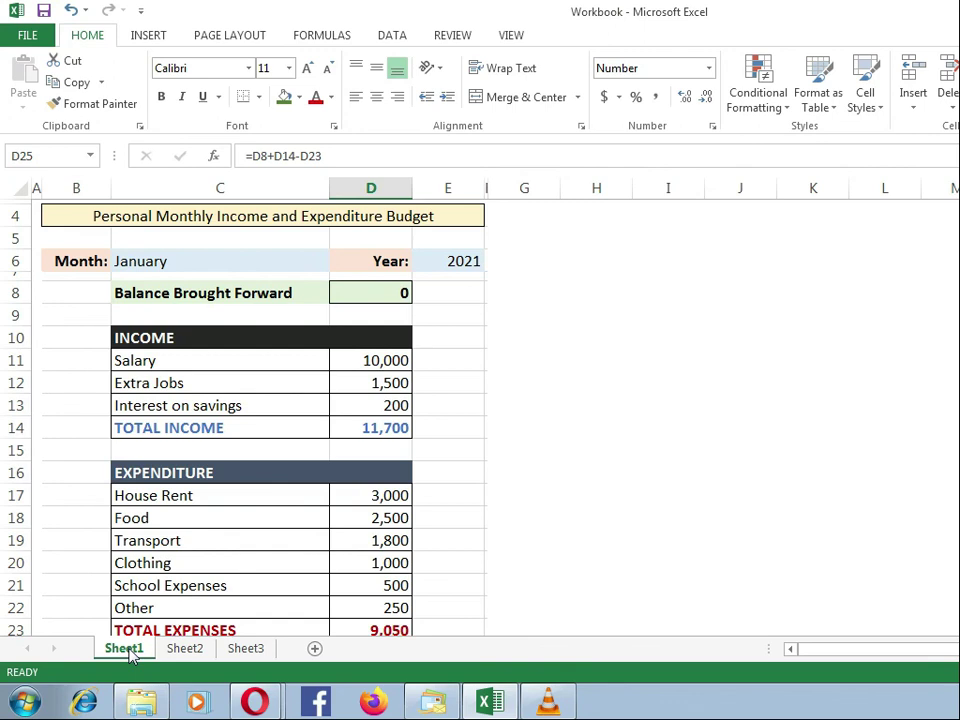
pyautogui.click(197, 649)
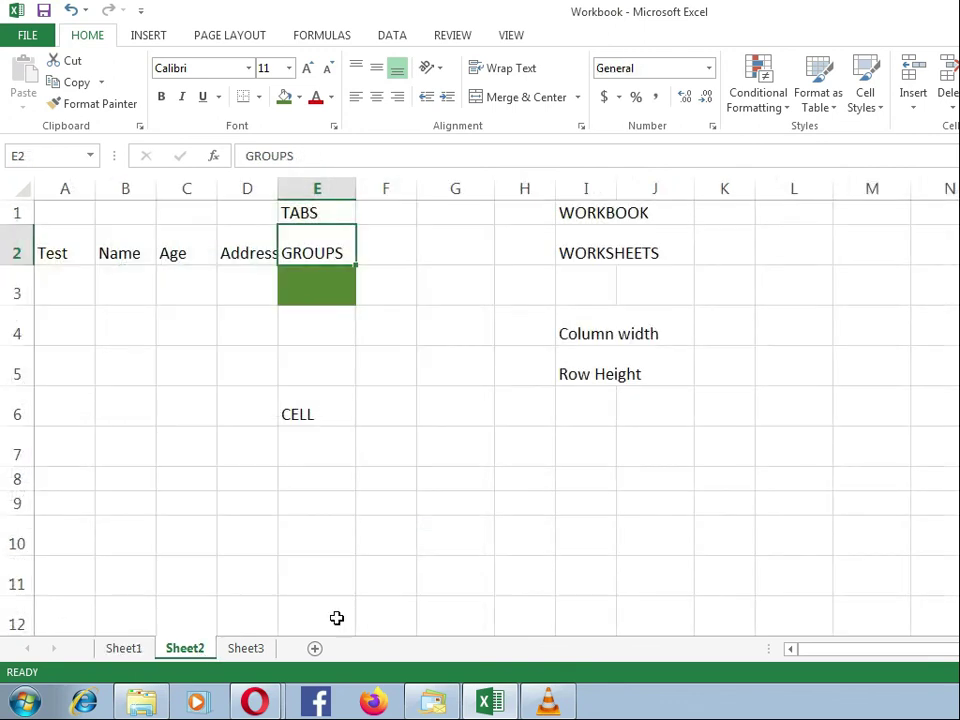